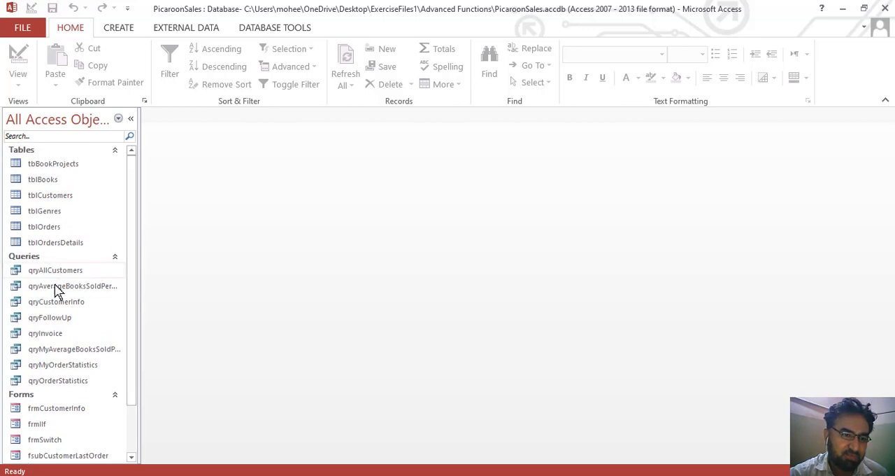
scroll(137, 385, "down", 1)
left_click_drag(138, 389, 139, 413)
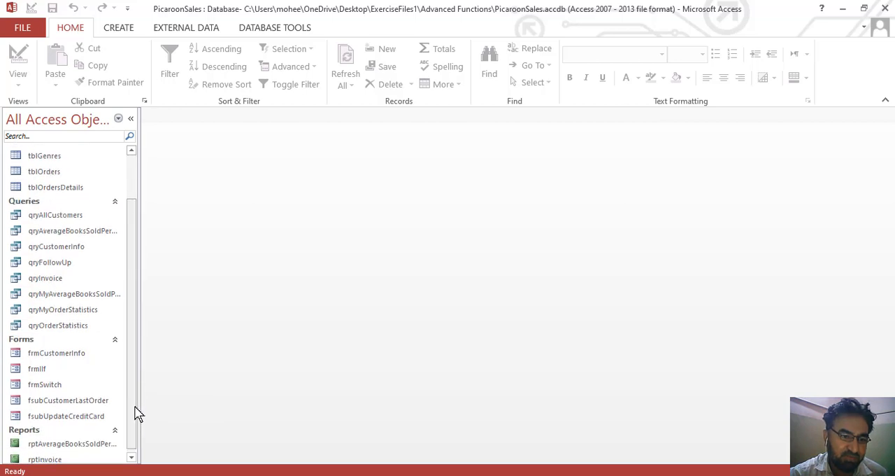
scroll(140, 424, "down", 1)
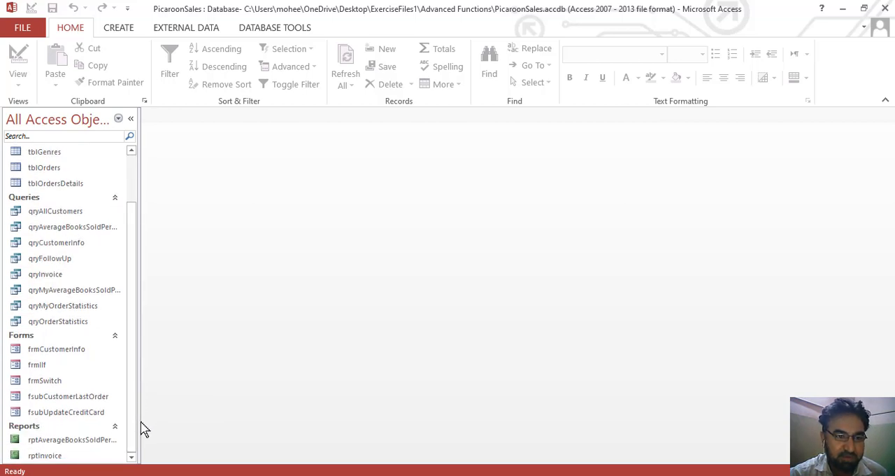
scroll(120, 170, "up", 4)
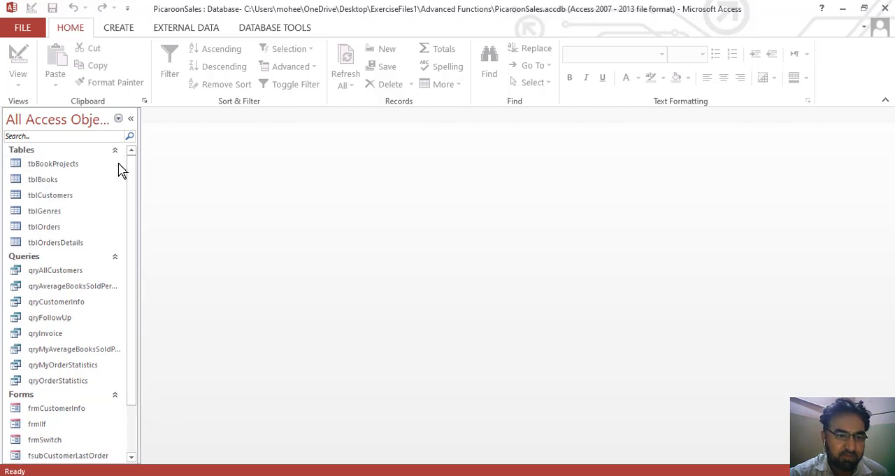
left_click_drag(129, 176, 138, 208)
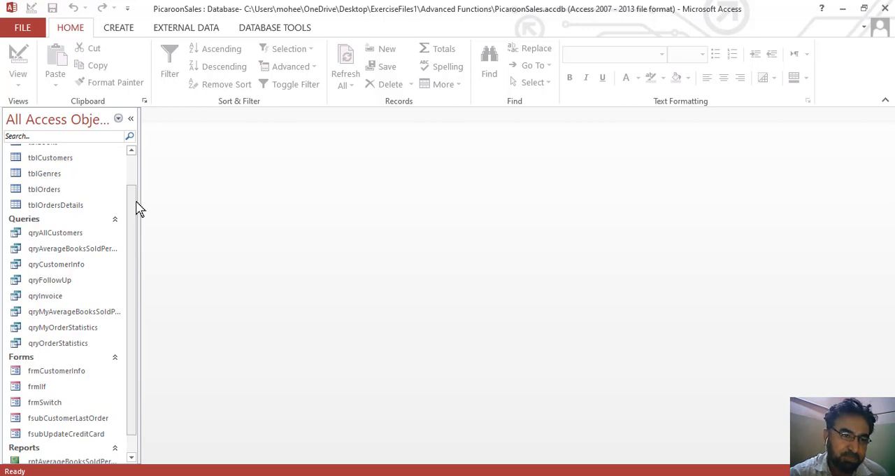
left_click_drag(136, 207, 128, 167)
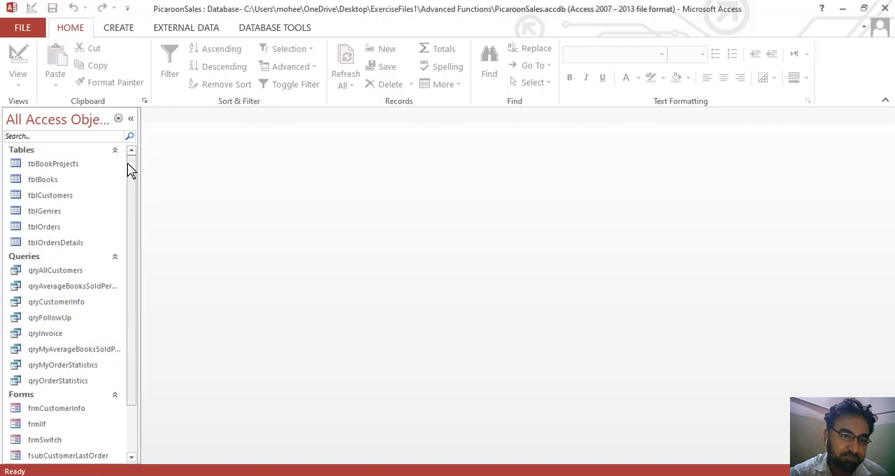
Create a new query in Design view containing tblOrders, tblOrdersDetails and tblBooks, and enlarge the table boxes to show their fields.
left_click(122, 34)
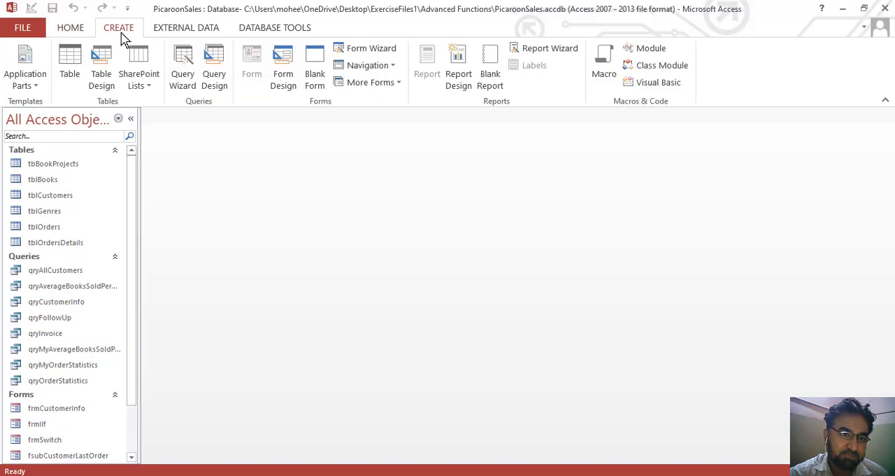
left_click(219, 77)
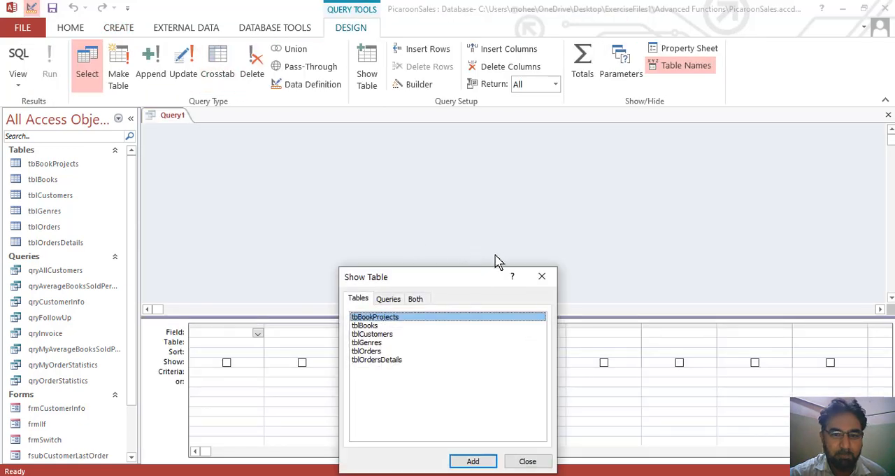
left_click_drag(480, 282, 534, 138)
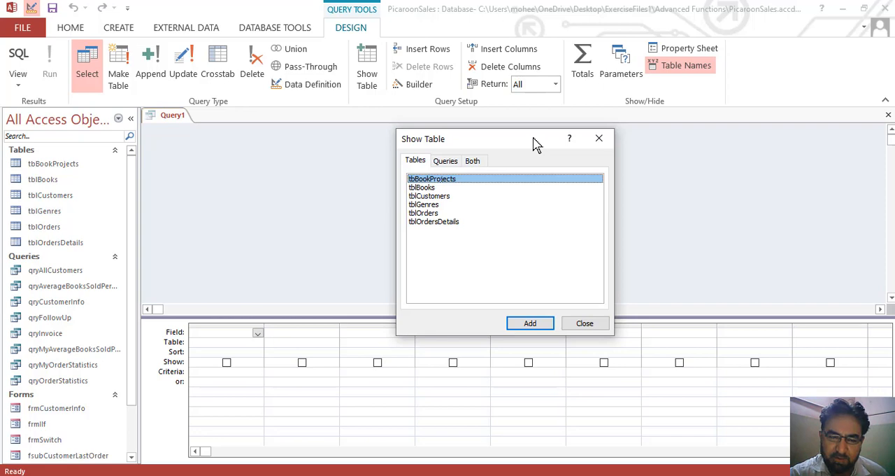
double_click(432, 213)
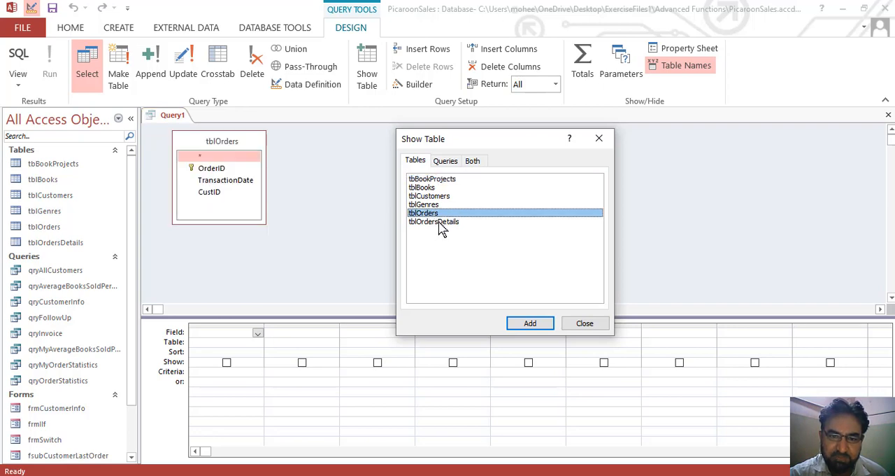
double_click(439, 221)
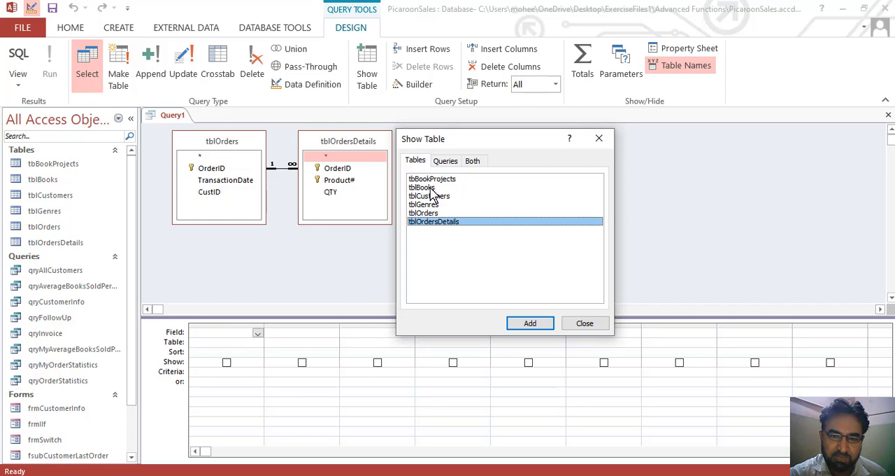
double_click(430, 188)
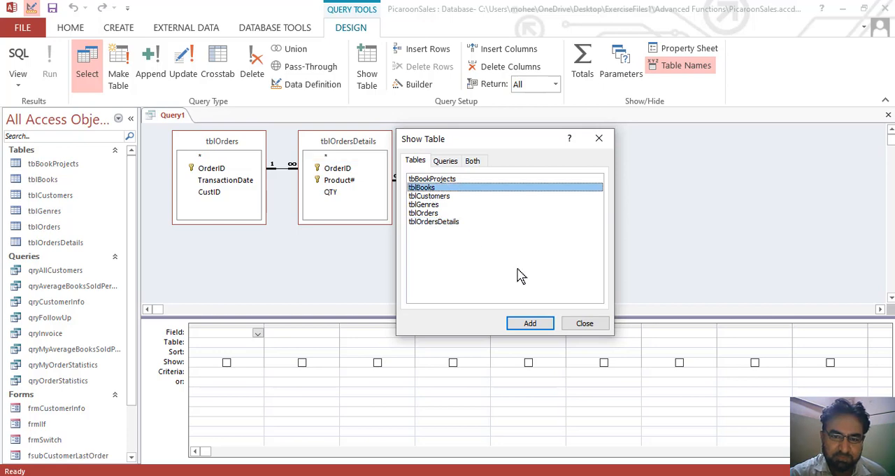
left_click(584, 323)
left_click_drag(260, 224, 256, 259)
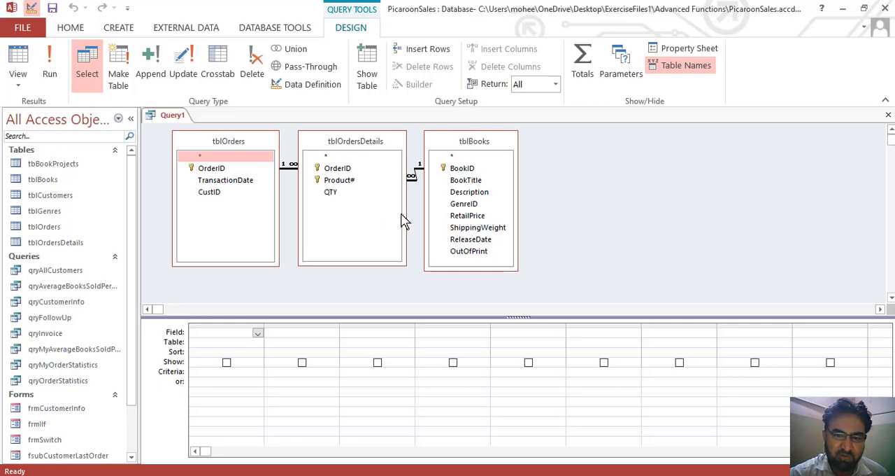
Add BookID and BookTitle from tblBooks and QTY from tblOrdersDetails to the query, and run it.
double_click(472, 169)
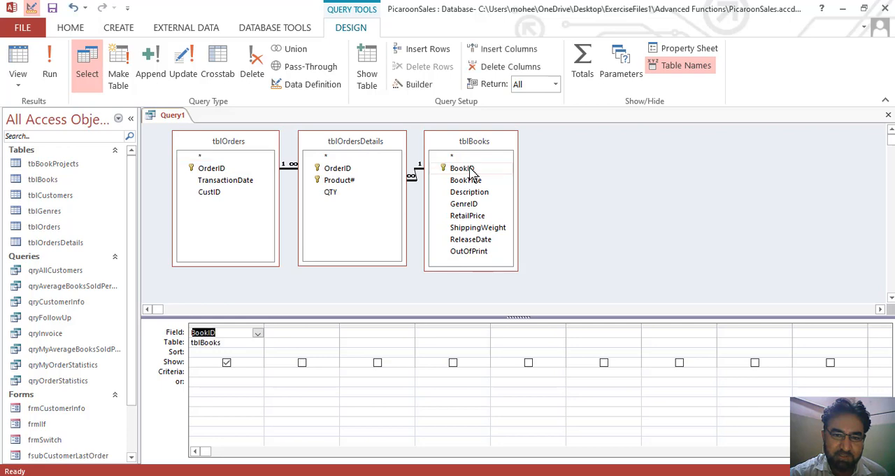
double_click(470, 182)
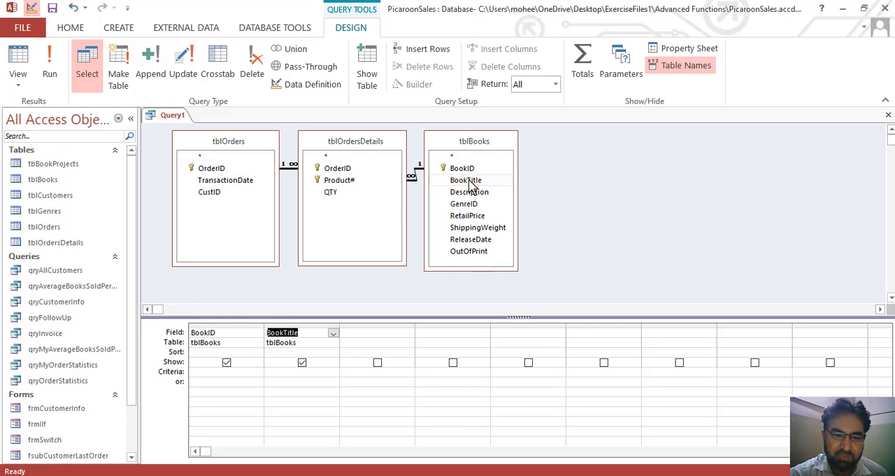
left_click(330, 194)
double_click(332, 198)
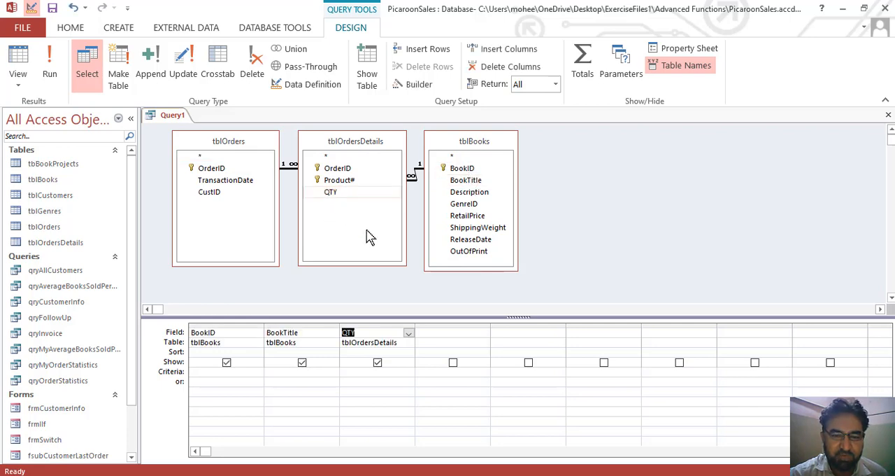
left_click(49, 76)
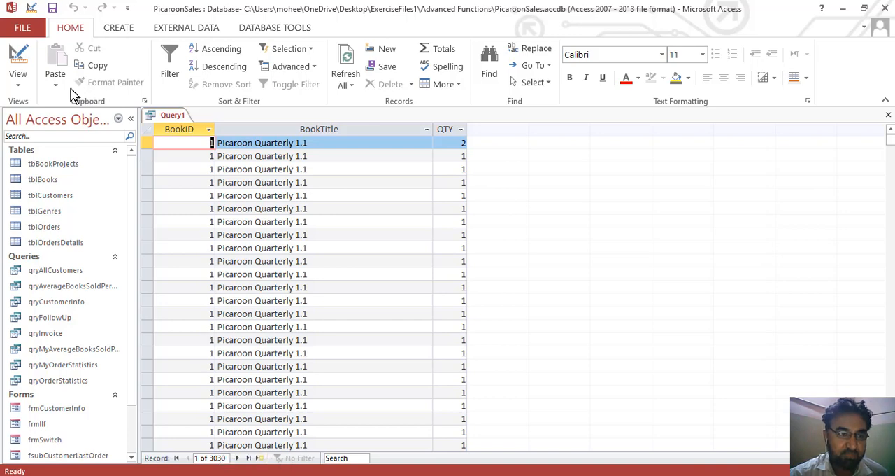
Turn on totals in the query design, set QTY to Sum, and run the query, slightly widening the SumOfQTY column.
left_click(18, 61)
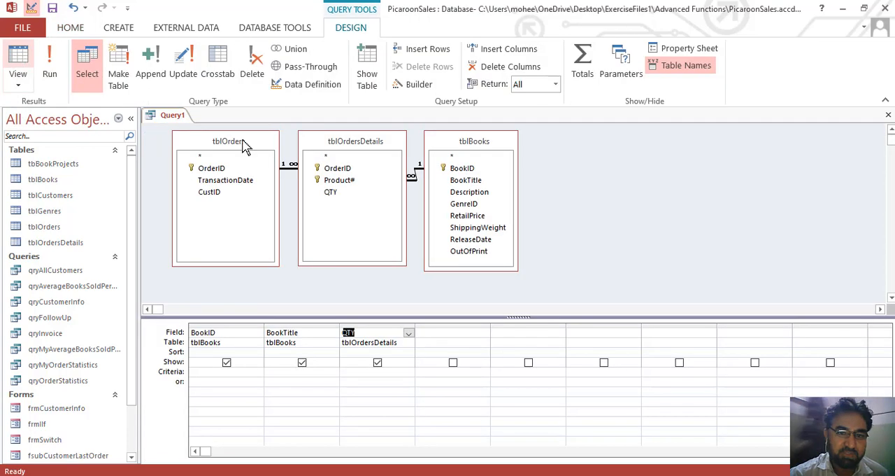
left_click_drag(405, 316, 404, 306)
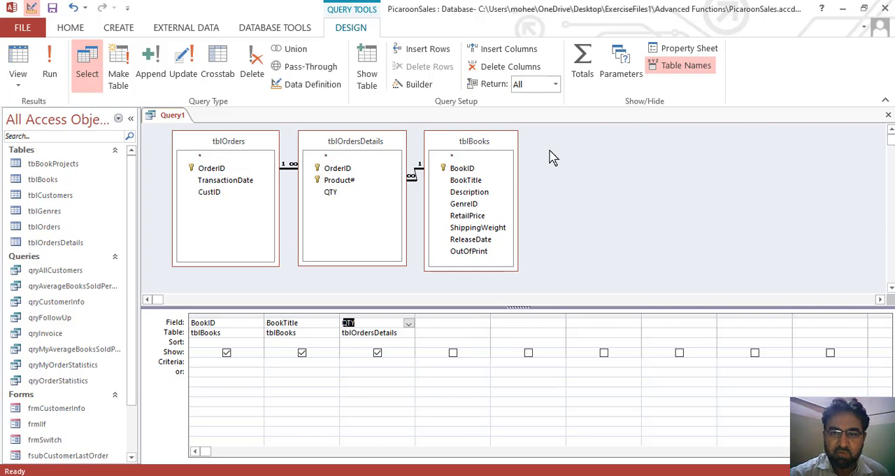
left_click(587, 64)
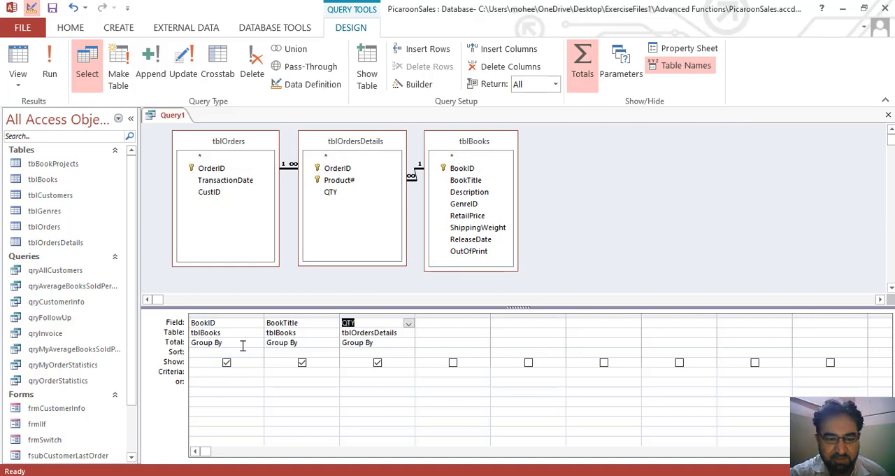
left_click(397, 342)
left_click(409, 346)
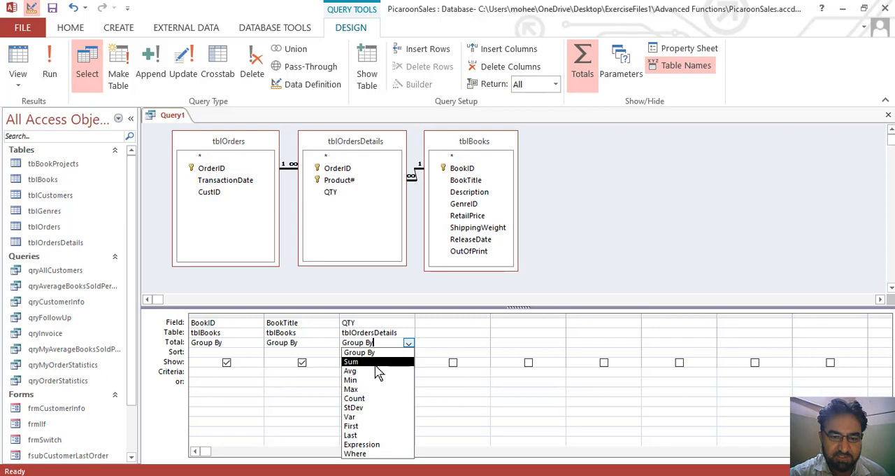
left_click(376, 362)
left_click(361, 372)
left_click(50, 65)
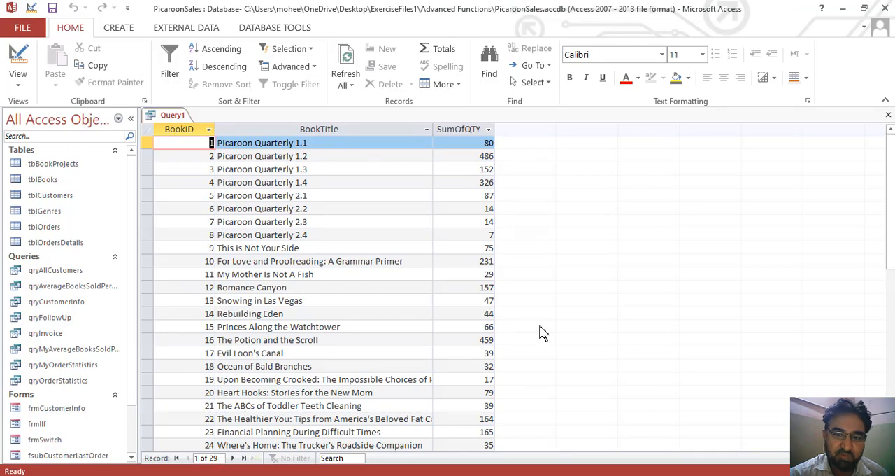
mouse_move(890, 155)
left_mouse_down()
mouse_move(890, 259)
mouse_move(890, 156)
left_mouse_up()
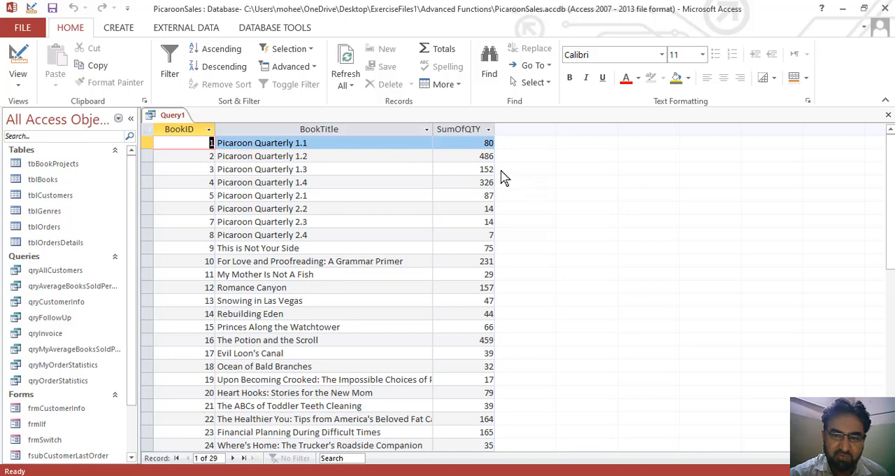
left_click_drag(495, 131, 506, 131)
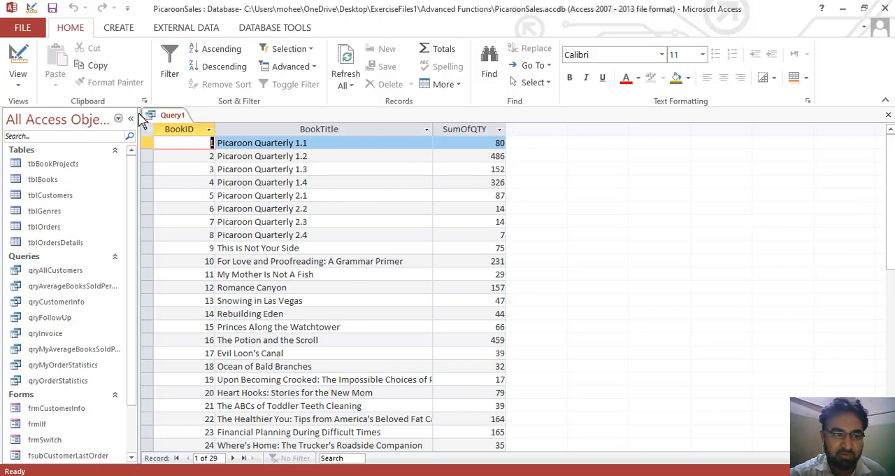
Return to the query design, widen the empty fourth column and begin a DatePart expression there with the interval "yyyy".
left_click(19, 56)
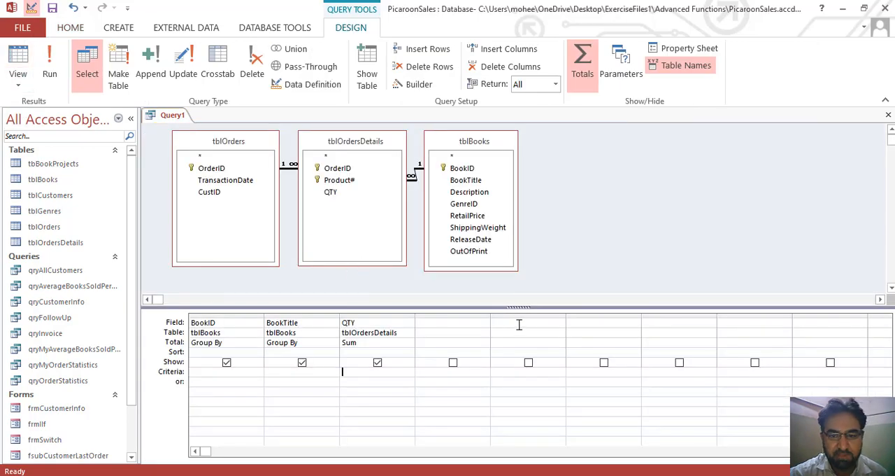
left_click_drag(491, 314, 596, 314)
left_click(452, 323)
type("Date")
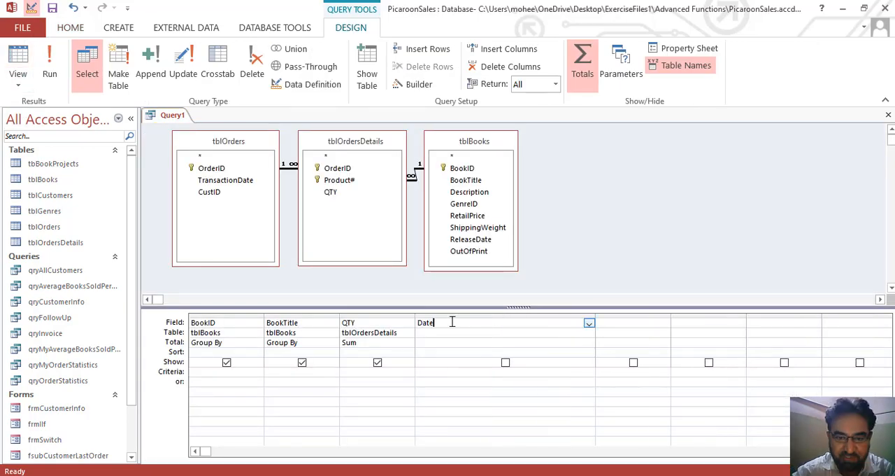
type("Part")
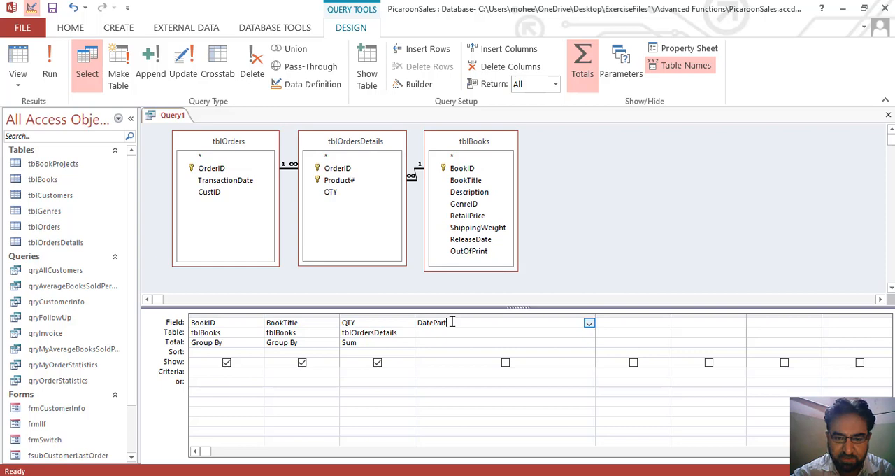
type("(")
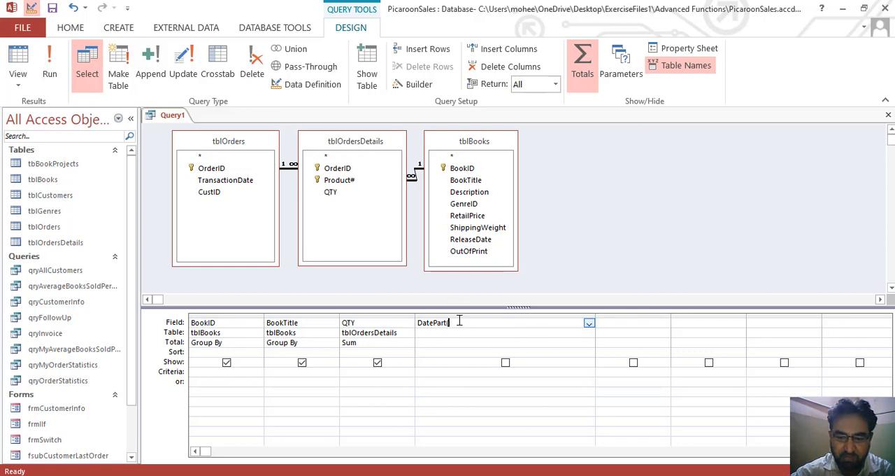
type("\"\"")
key("Left")
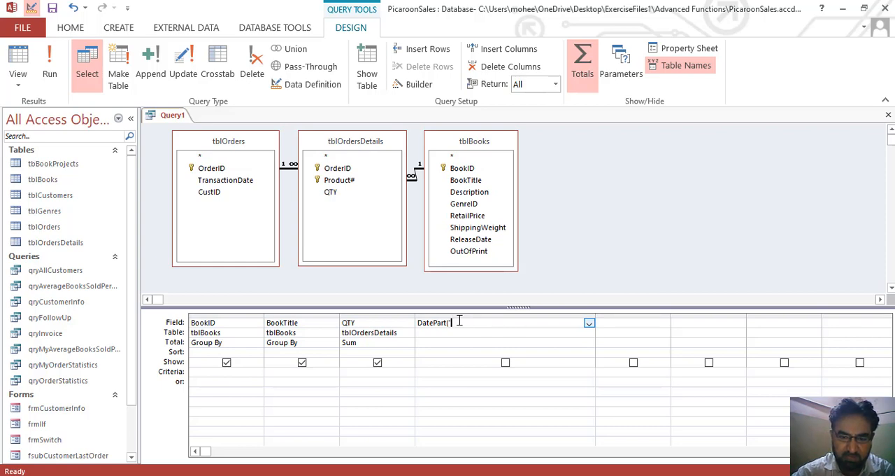
type("yyyy")
key("Right")
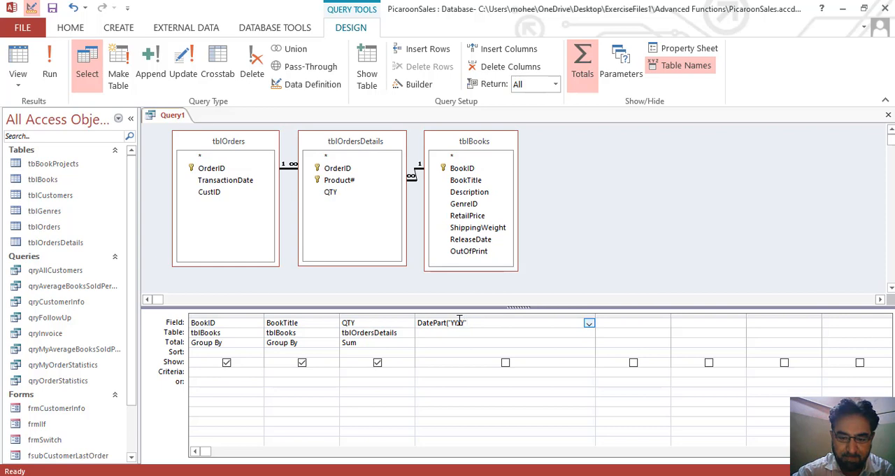
Enter [TrasanctionsDate] as the date argument of the DatePart expression in the fourth column.
type(",[Tras")
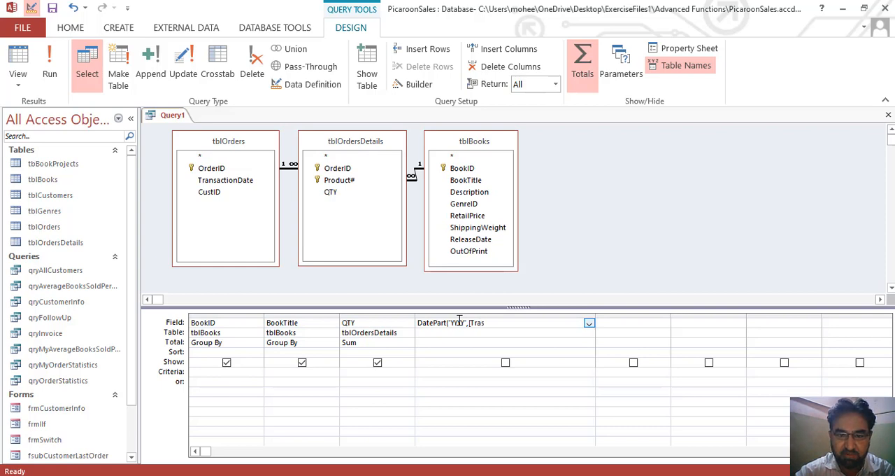
type("anction")
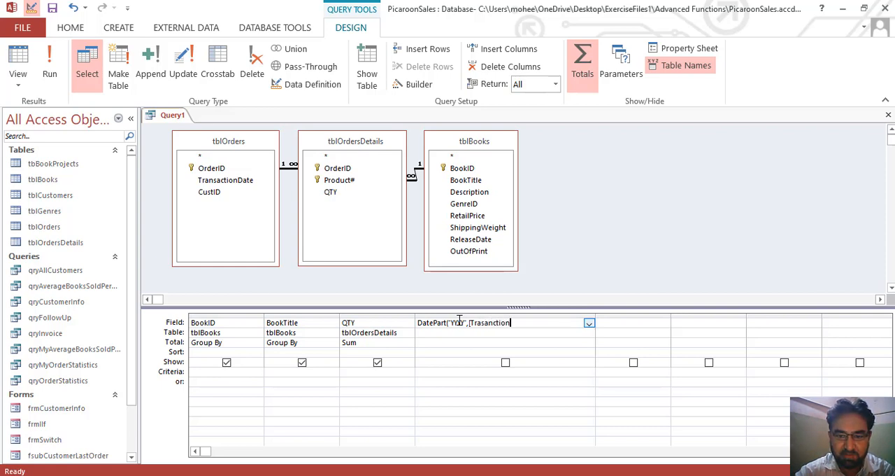
type("s D")
key("BackSpace")
key("BackSpace")
type("DAte")
key("BackSpace")
key("BackSpace")
key("BackSpace")
type("ate")
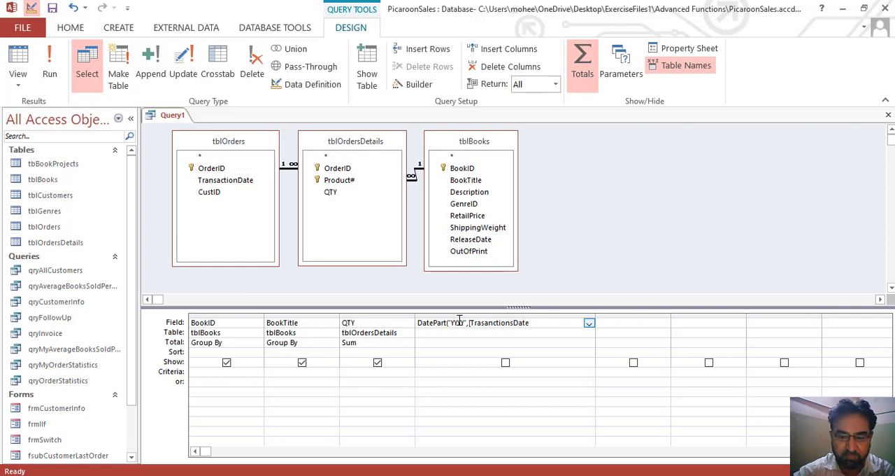
type("])")
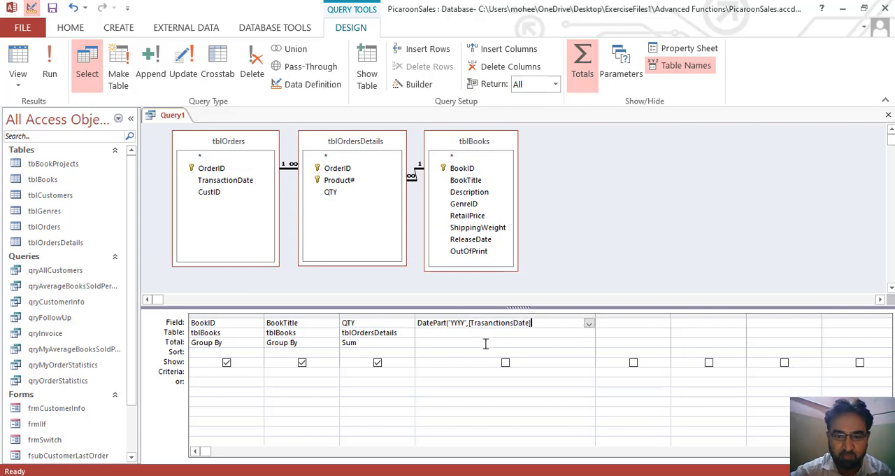
Add the missing closing parenthesis to the DatePart expression and commit it as a calculated field.
left_click(486, 343)
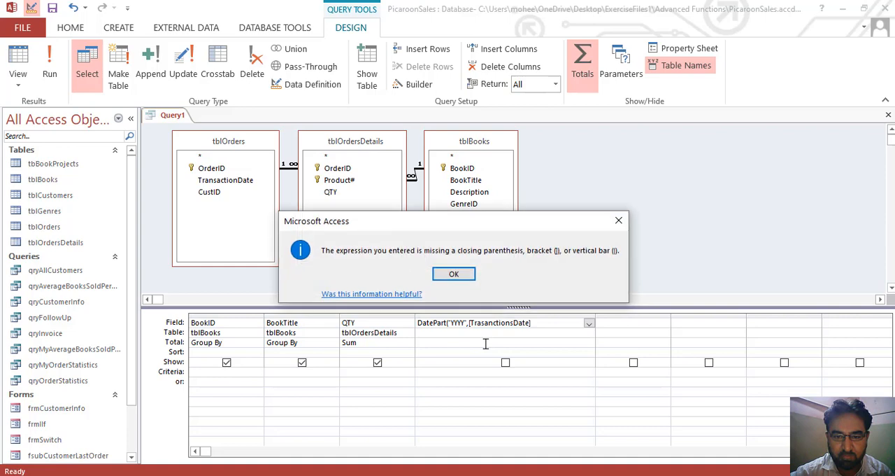
left_click(468, 277)
type(")")
left_click(523, 333)
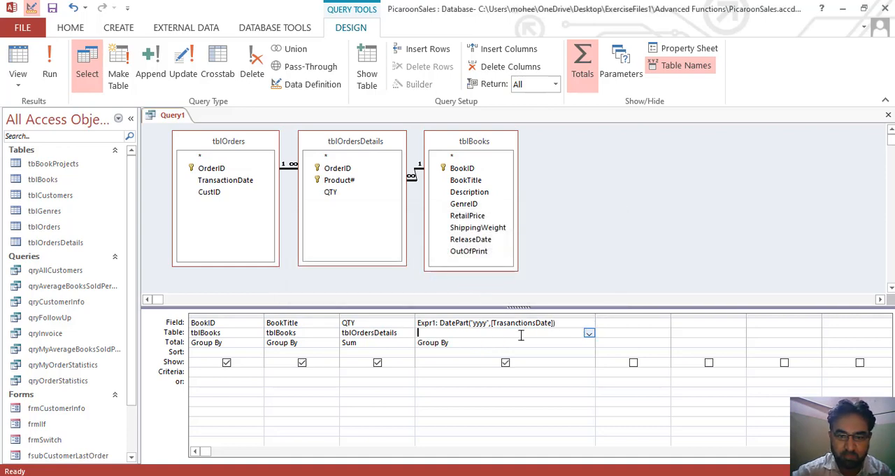
Set the total of the DatePart year expression to Where with the criterion 2009 and run the query.
left_click(491, 341)
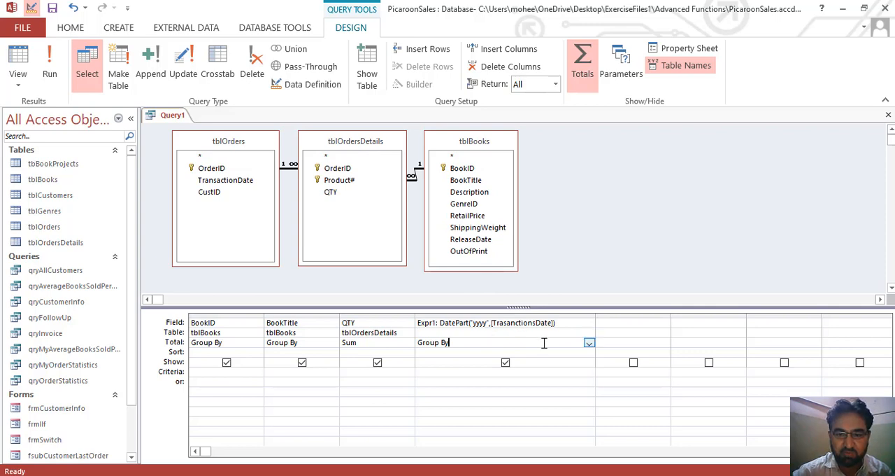
left_click(589, 343)
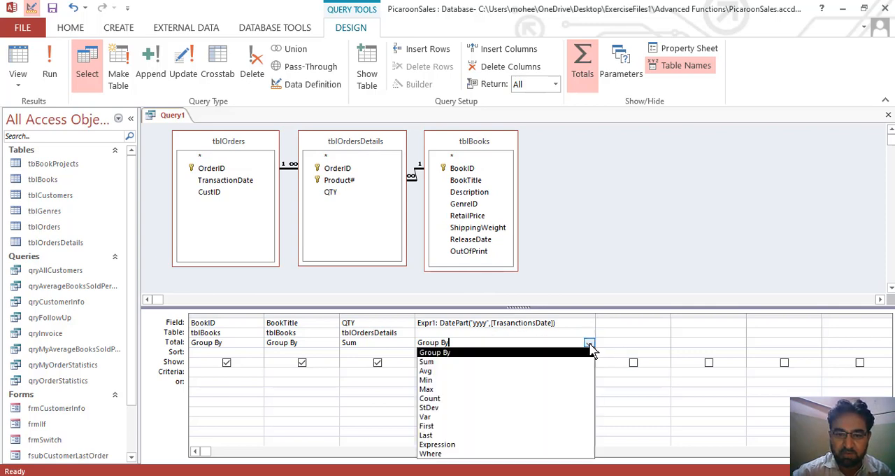
left_click(467, 454)
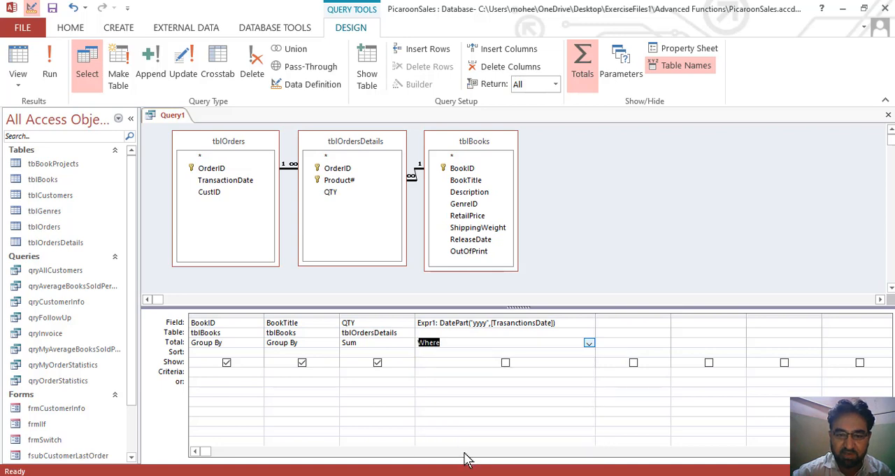
left_click(441, 374)
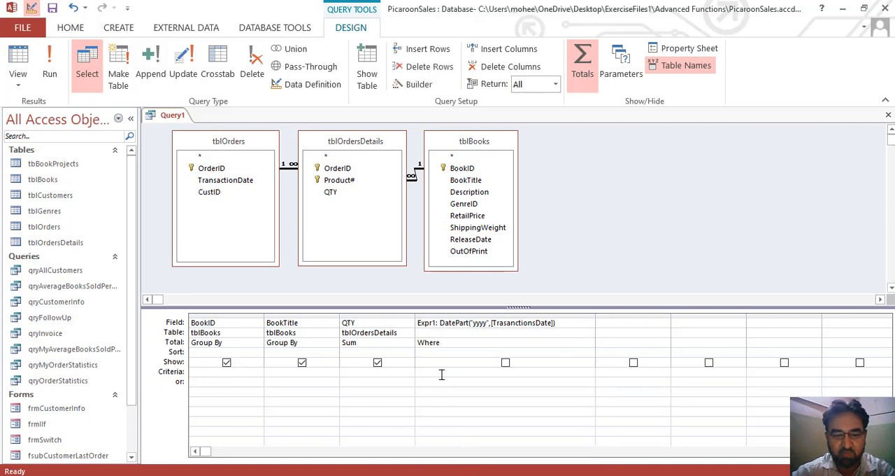
type("2009")
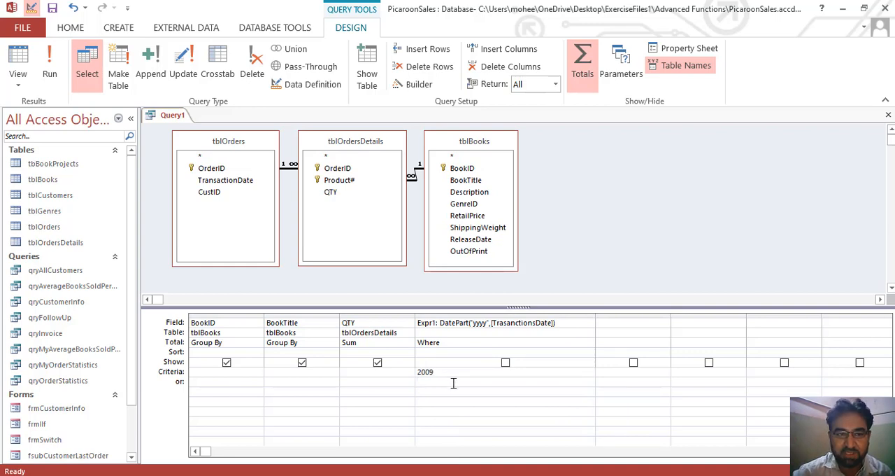
left_click(50, 66)
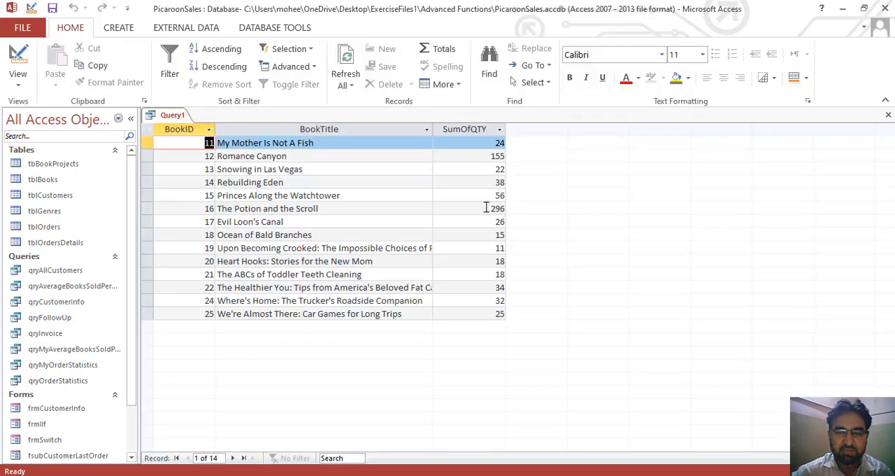
left_click(498, 209)
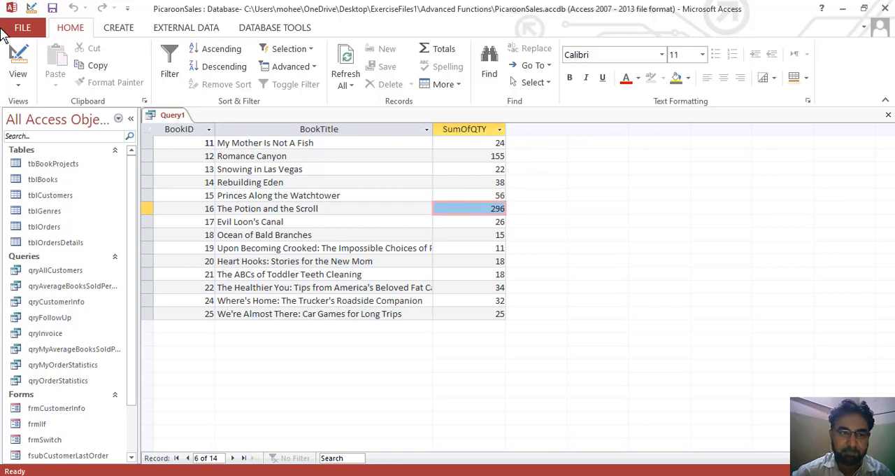
Return to the query design, narrow the DatePart year column slightly and widen the empty fifth column.
left_click(21, 55)
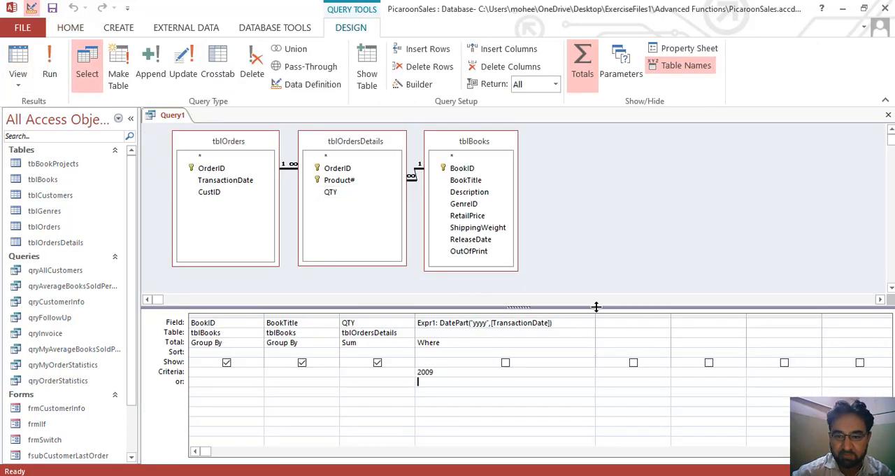
left_click_drag(595, 318, 563, 318)
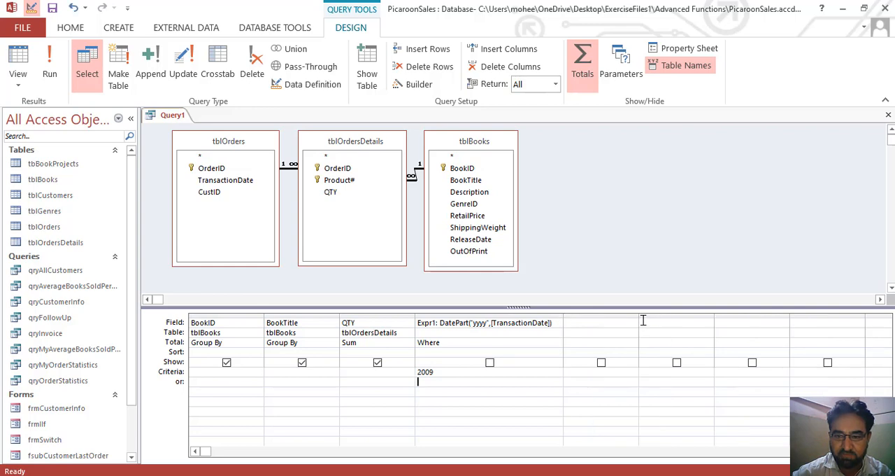
left_click_drag(638, 319, 758, 307)
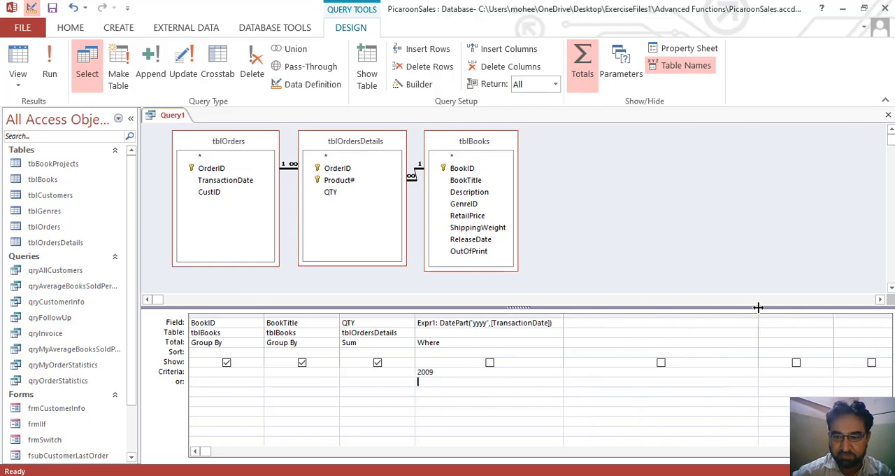
Enter the expression DatePart("q",[TrasactionDate]) as the field of the fifth column.
left_click(628, 323)
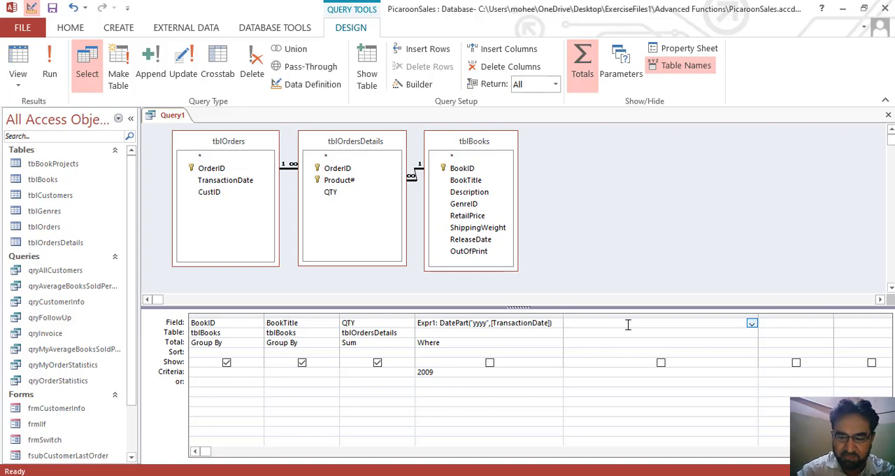
type("DatePart")
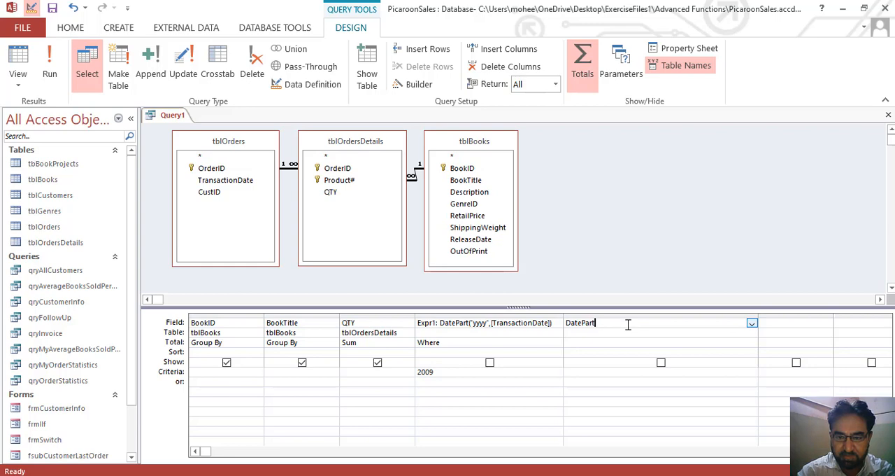
type("(")
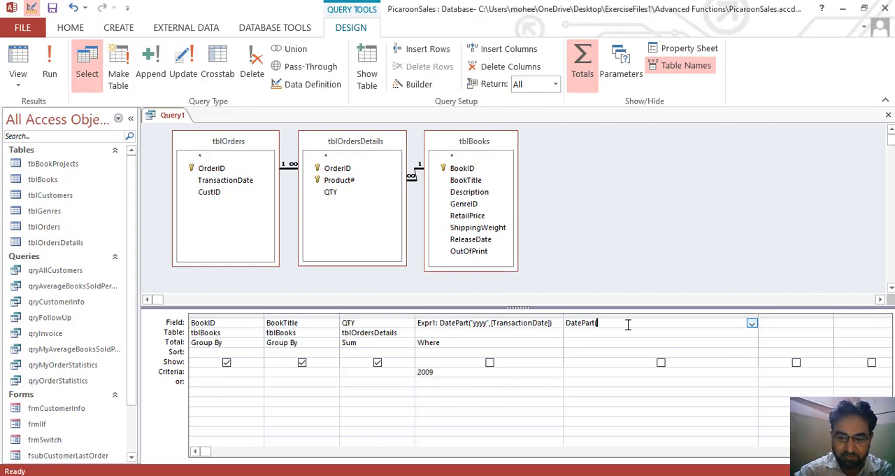
type("\"q")
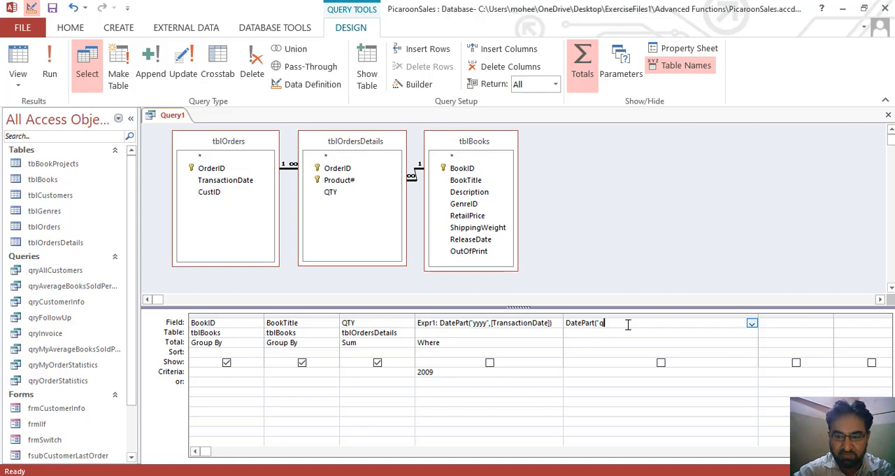
type("\",")
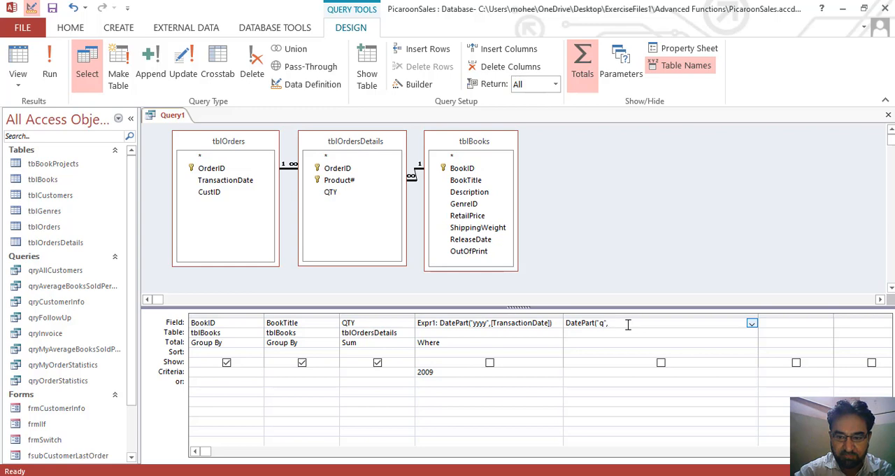
type("[")
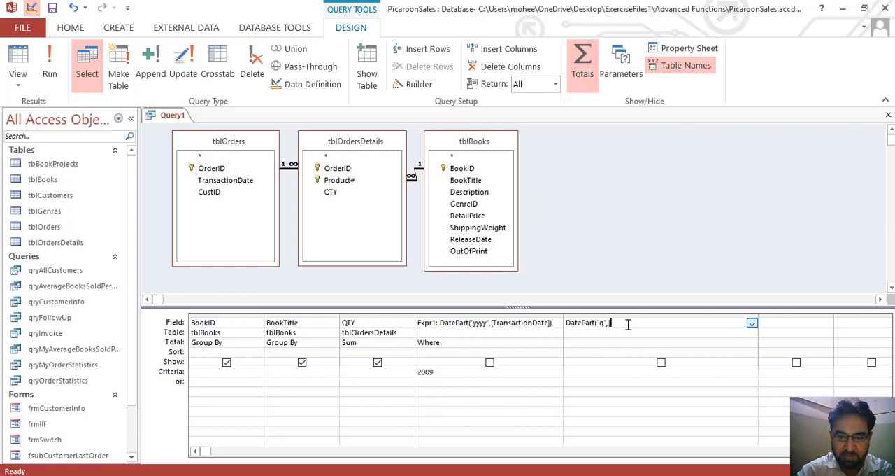
type("Tras")
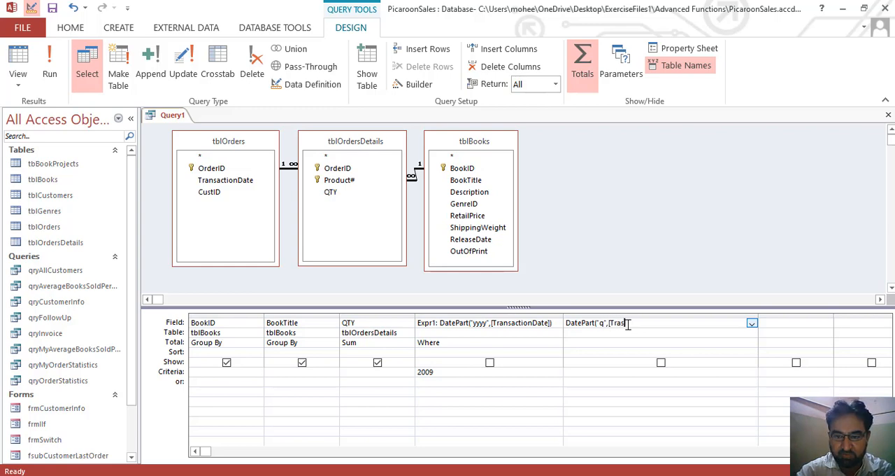
key("BackSpace")
type("nsactionDate")
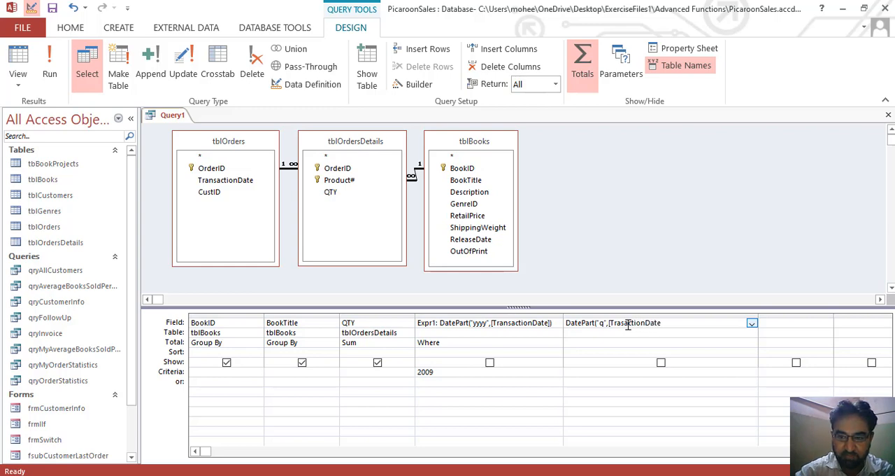
type("]")
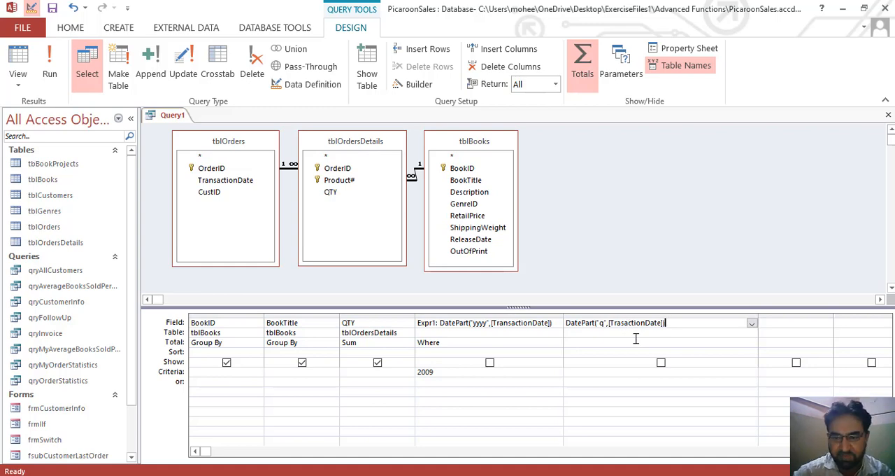
Set the total of the quarter expression to Where with the criterion 1 and try to run the query.
left_click(637, 340)
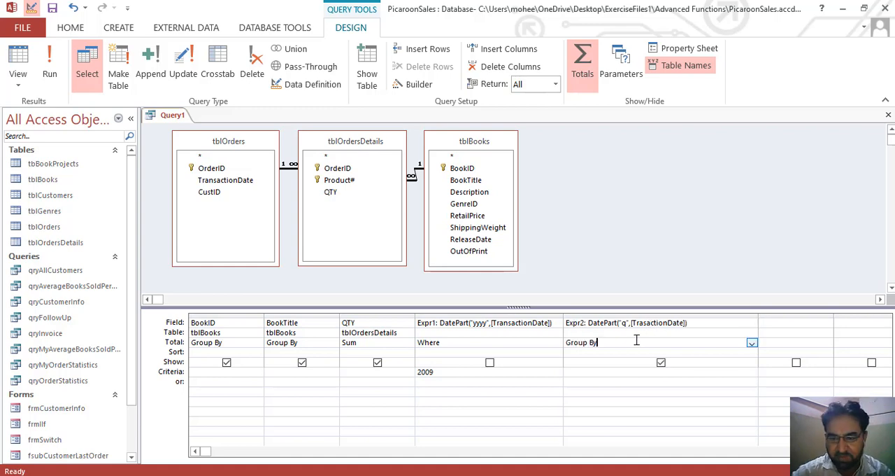
left_click(752, 344)
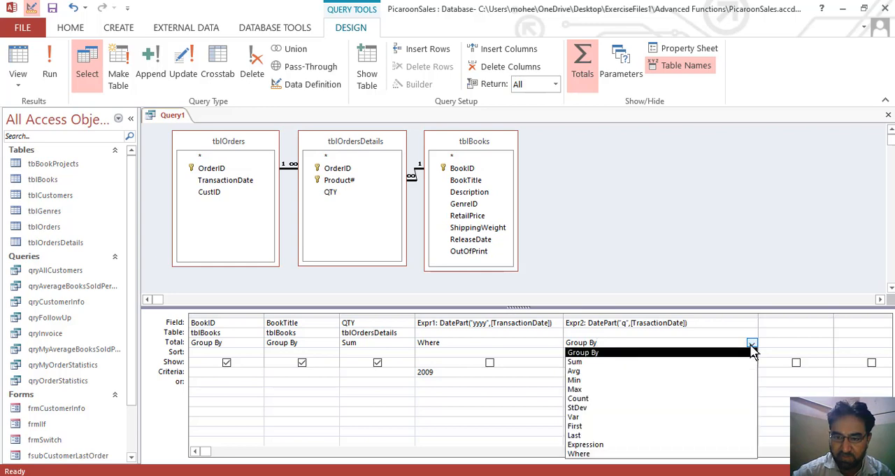
left_click(619, 453)
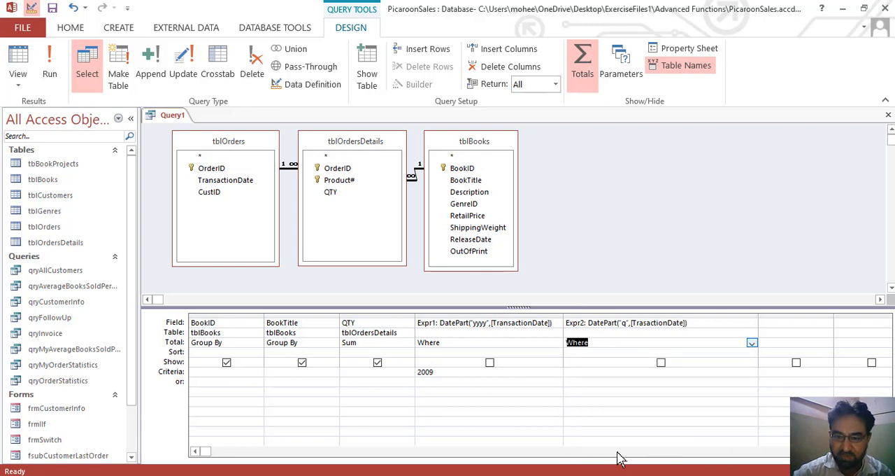
left_click(607, 372)
type("1")
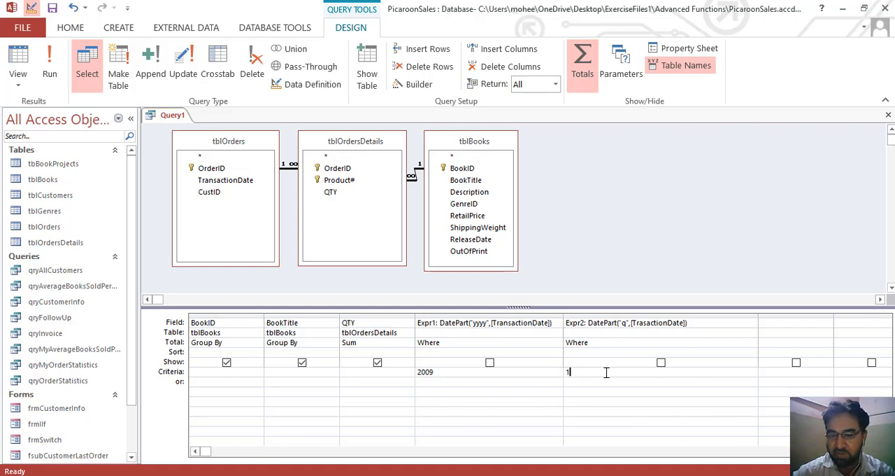
left_click(544, 375)
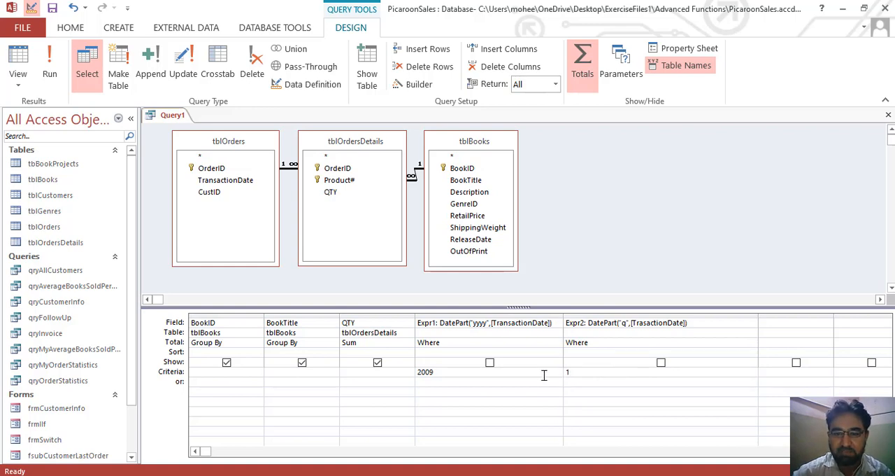
left_click(49, 56)
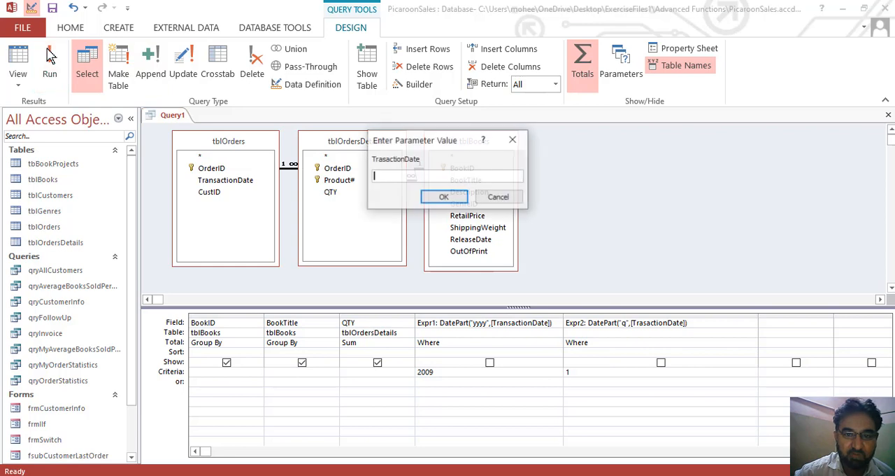
left_click(499, 198)
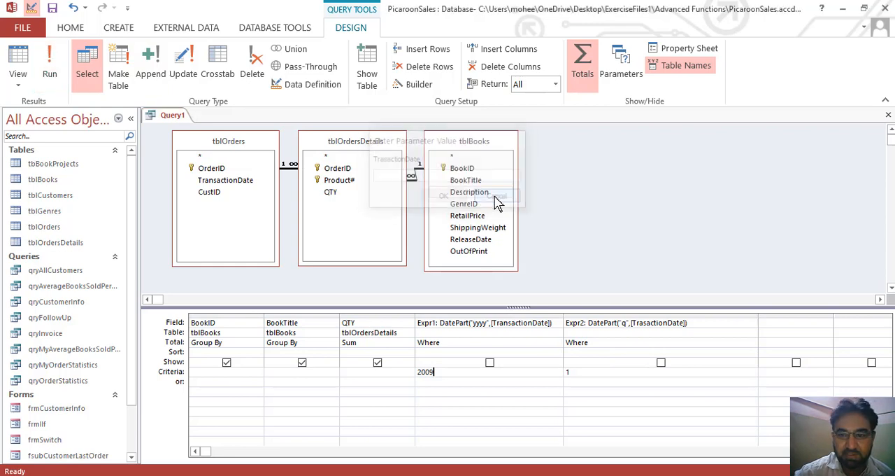
Correct the date argument in the quarter expression to [TransactionDate] and run the query.
left_click(643, 324)
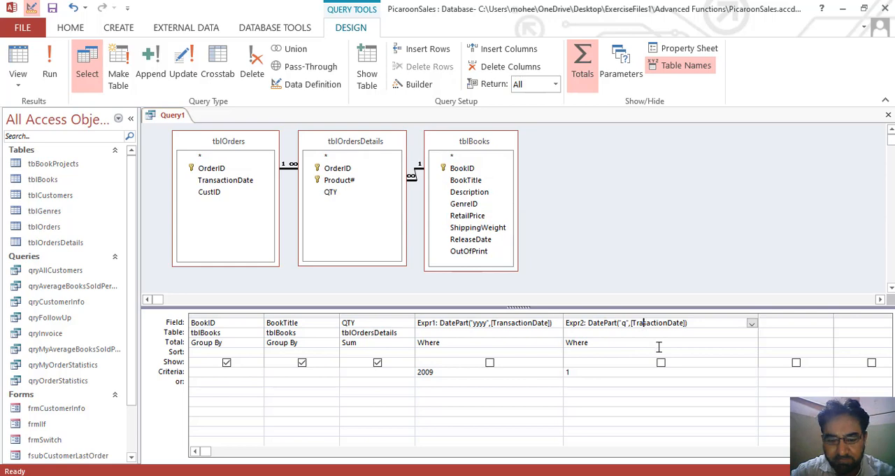
type("ns")
left_click(660, 344)
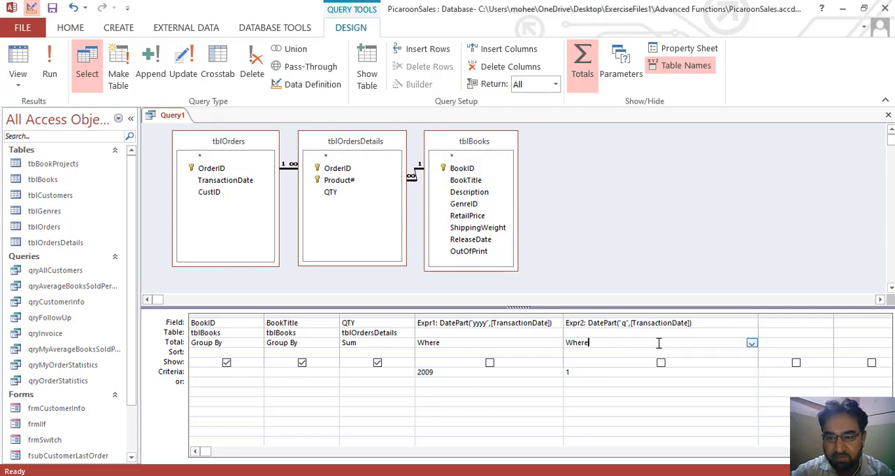
left_click(49, 68)
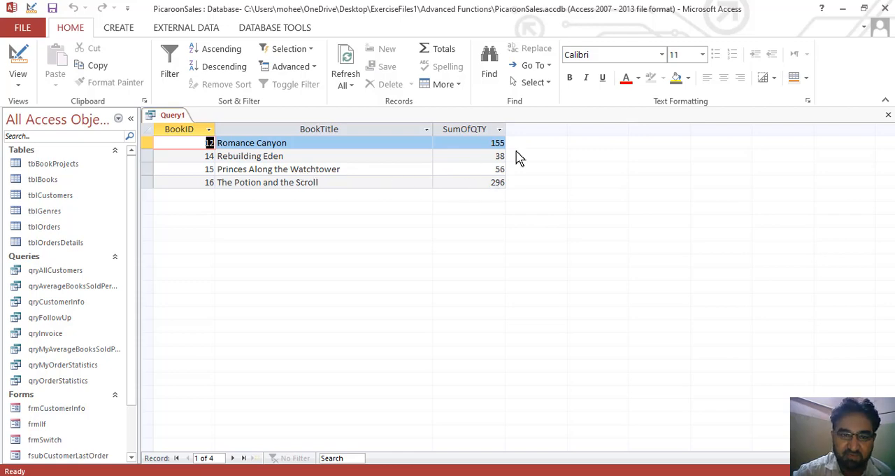
Return to the query design, save the query as QryOrdertotal09 and close it.
left_click(25, 68)
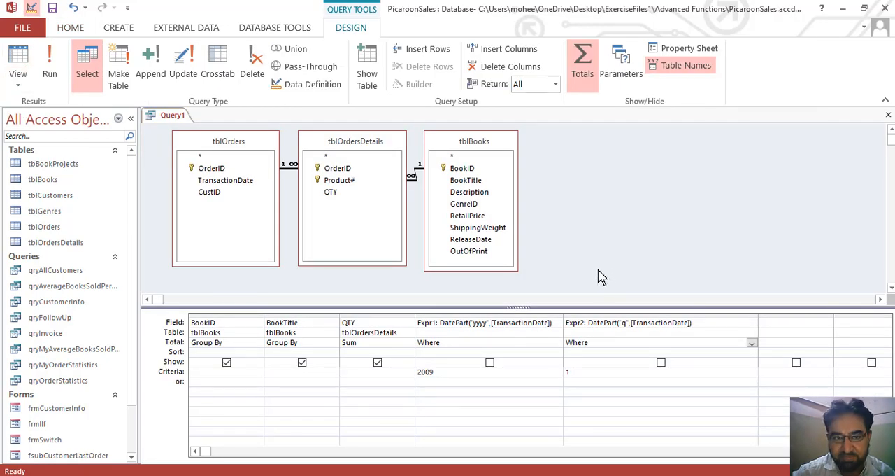
left_click(53, 9)
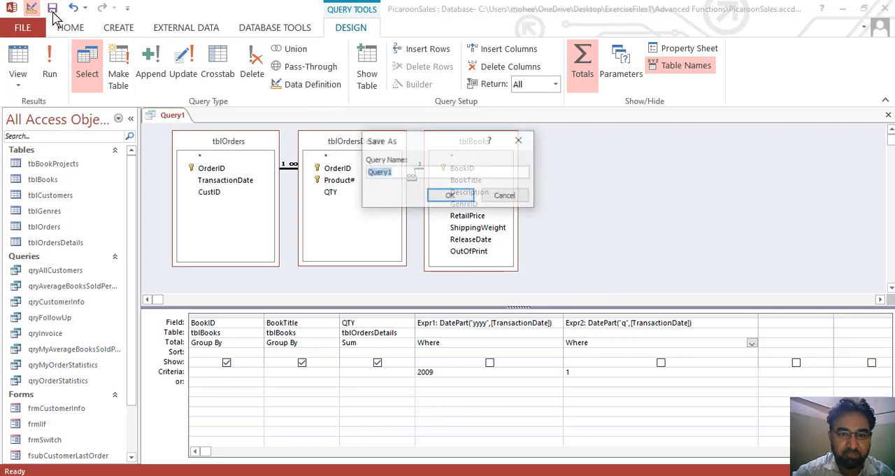
type("QR")
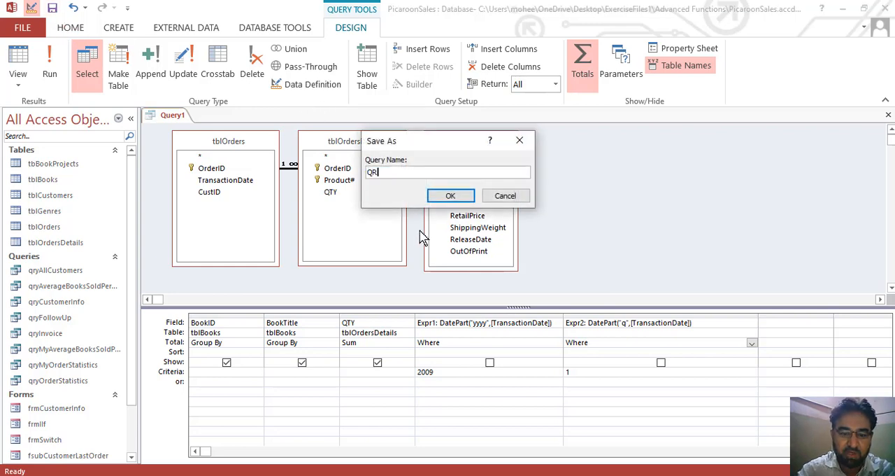
key("BackSpace")
type("ry")
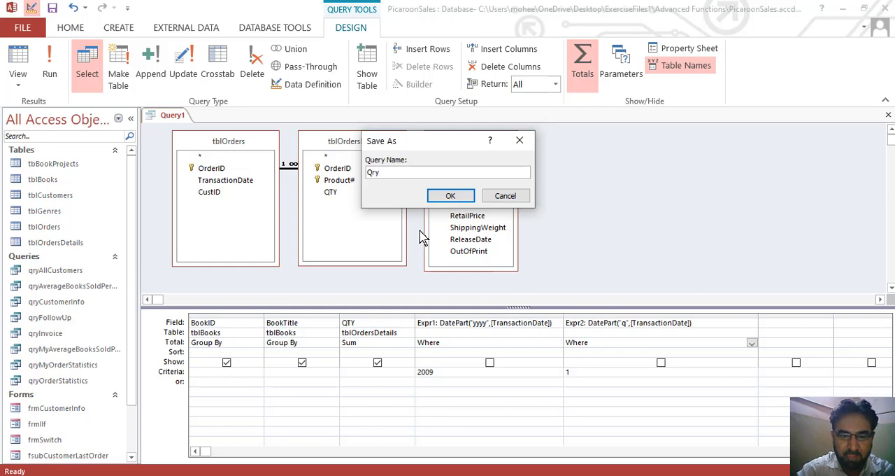
type("Sales")
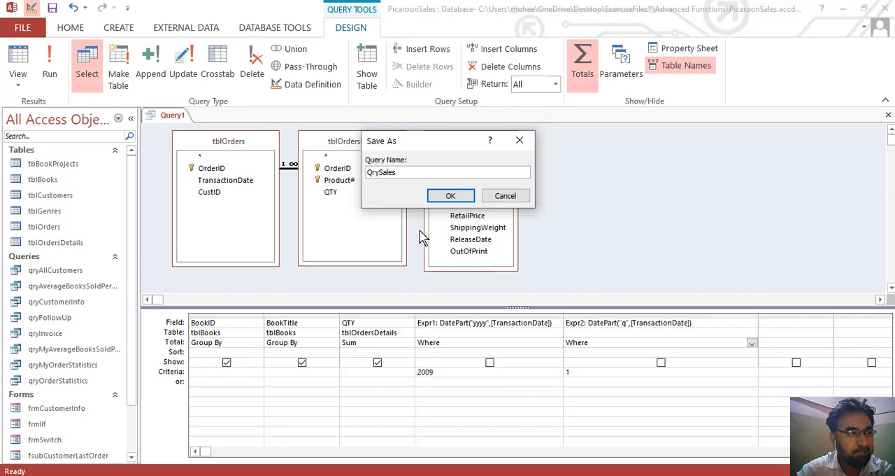
key("BackSpace")
key("BackSpace")
key("BackSpace")
key("BackSpace")
key("BackSpace")
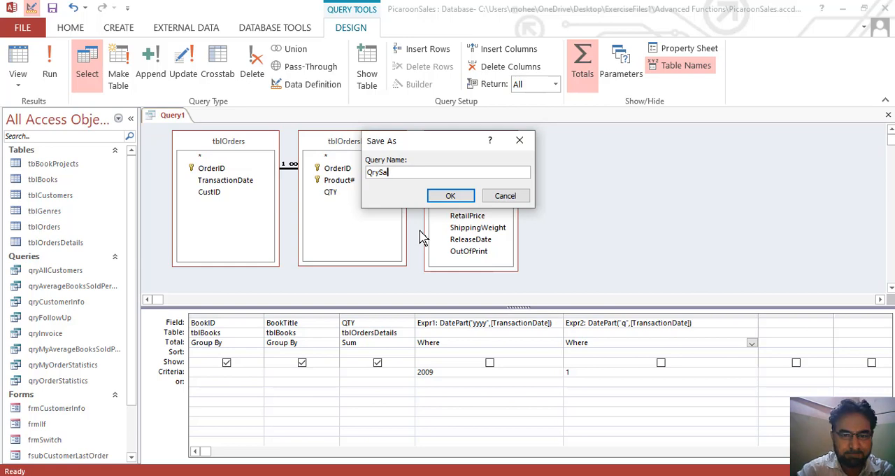
type("Order")
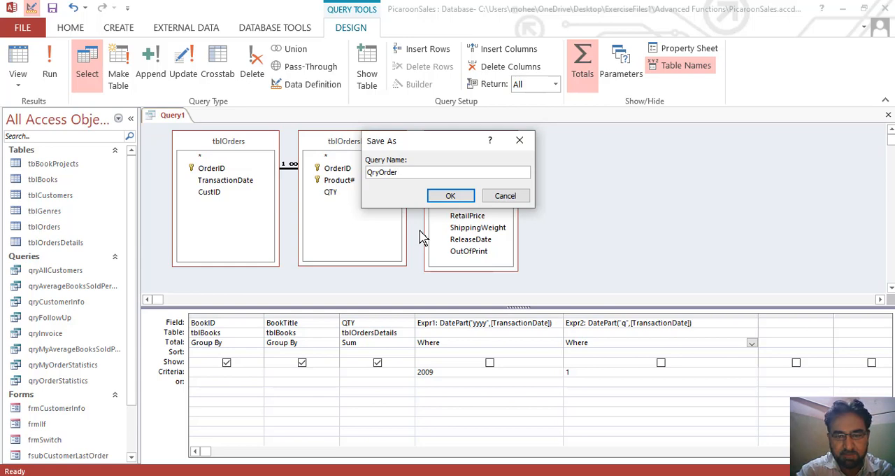
type("total09")
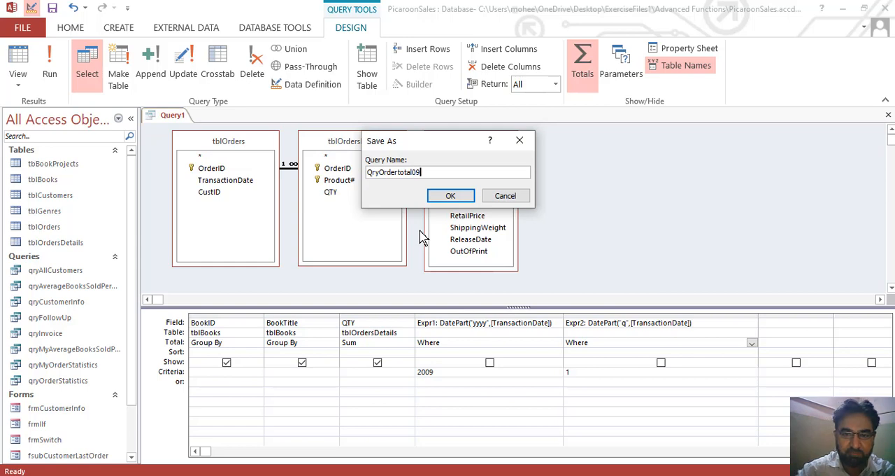
left_click(452, 195)
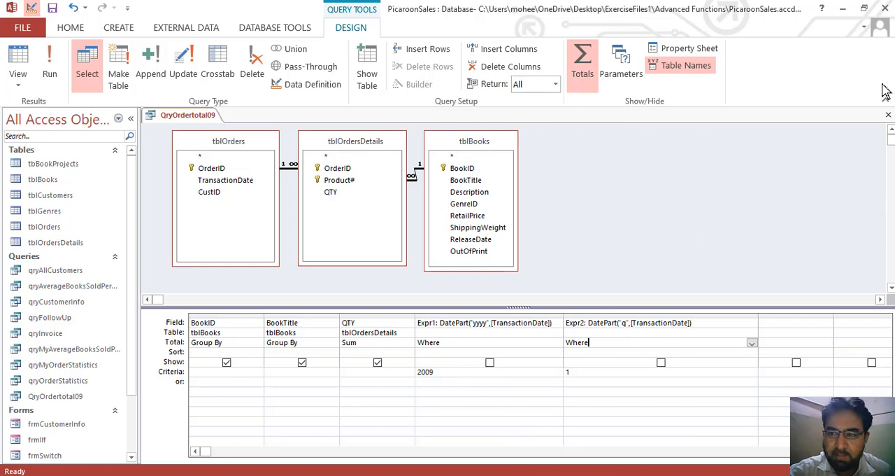
left_click(888, 115)
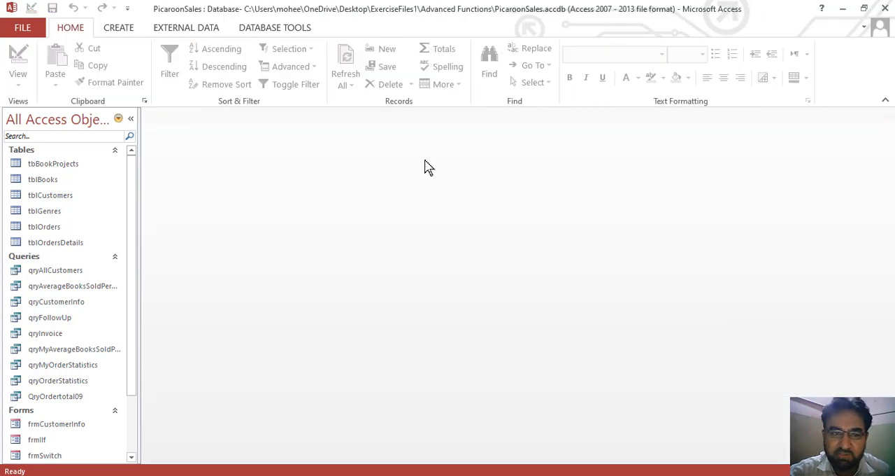
Open qryFollowUp in design view, lengthen the qryAllCustomers field list and enlarge the design grid.
left_click_drag(135, 235, 142, 184)
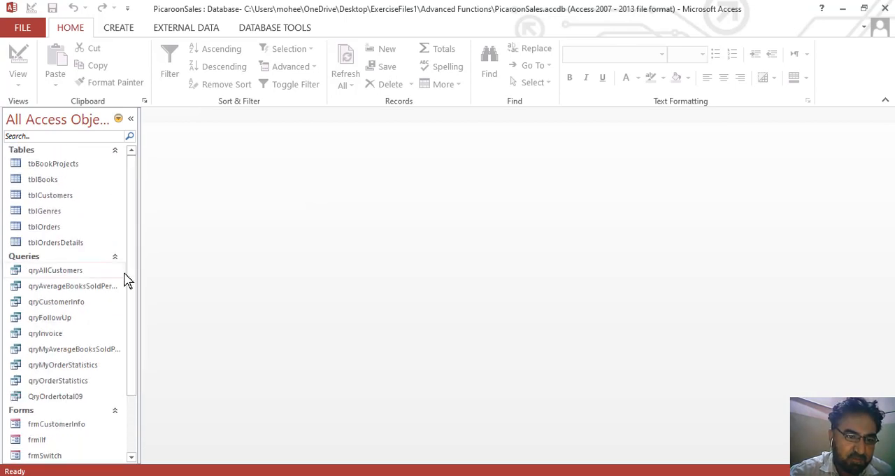
left_click_drag(135, 275, 135, 298)
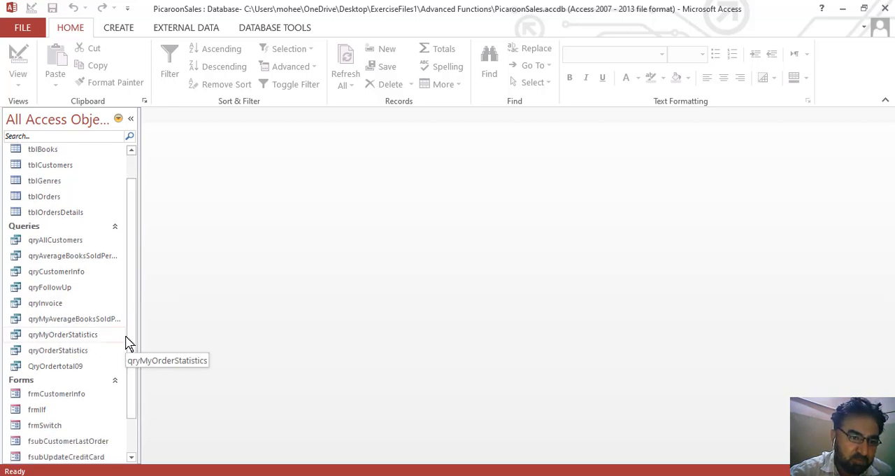
double_click(67, 290)
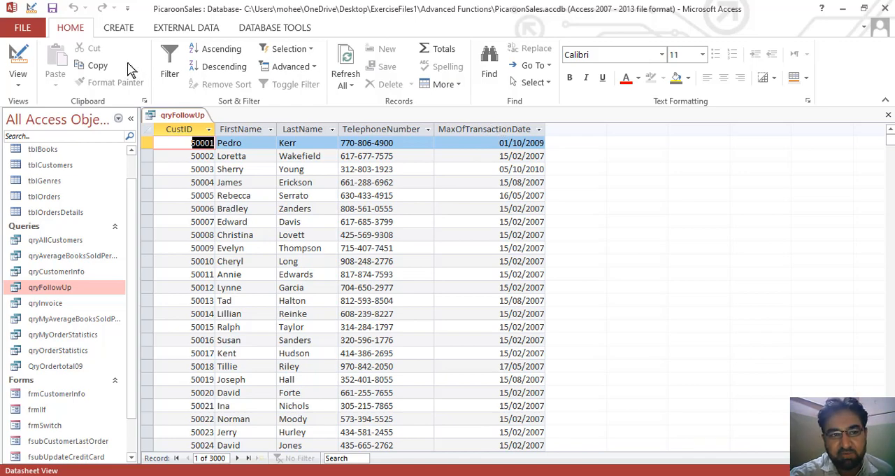
left_click(18, 56)
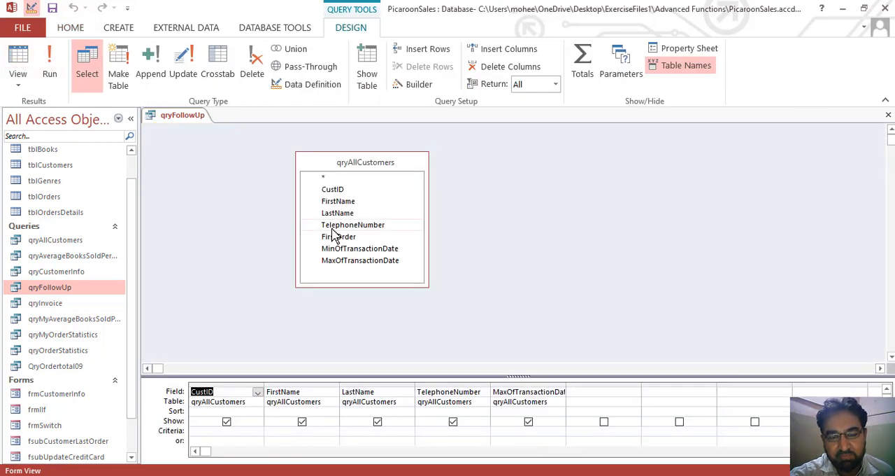
left_click_drag(394, 287, 393, 305)
left_click_drag(436, 374, 435, 334)
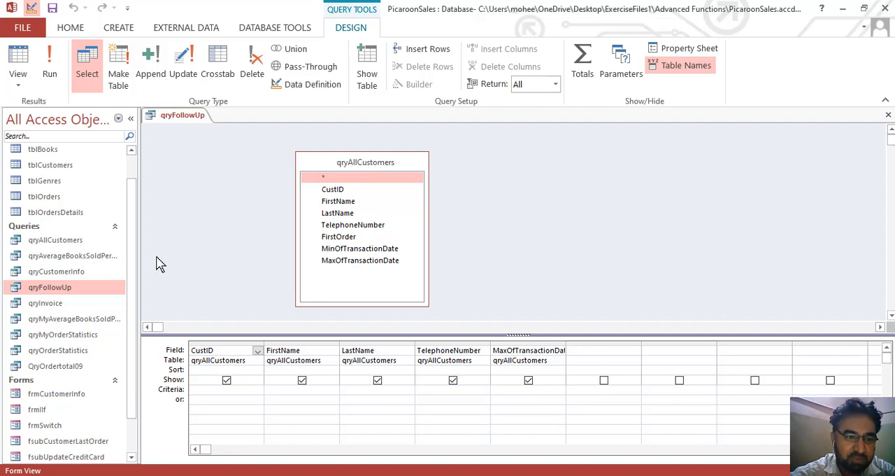
Open qryAllCustomers in design view and lengthen the tblCustomers field list to fit its FirstOrder field.
double_click(79, 245)
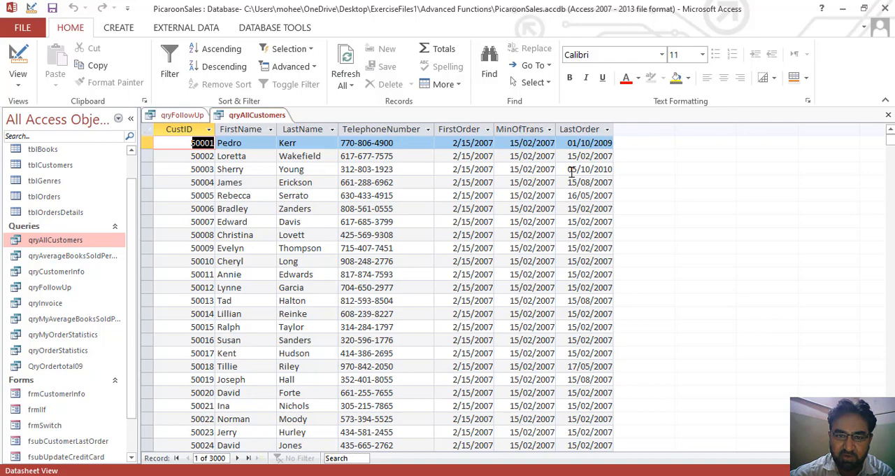
left_click(20, 59)
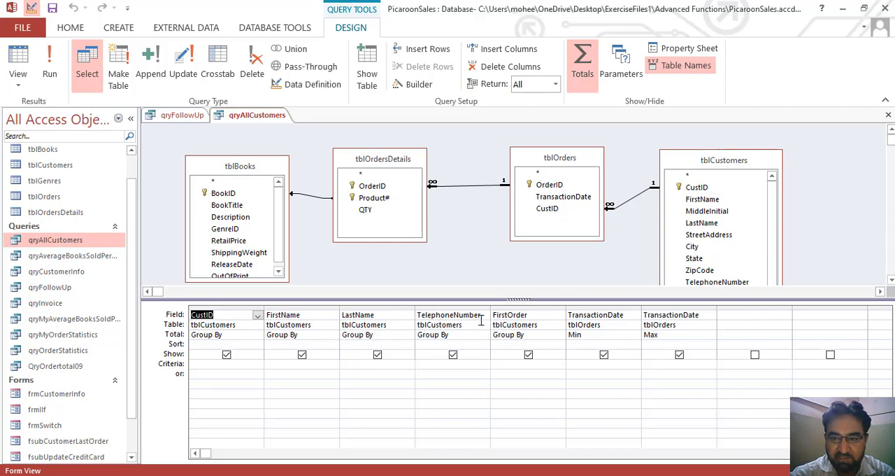
left_click(537, 314)
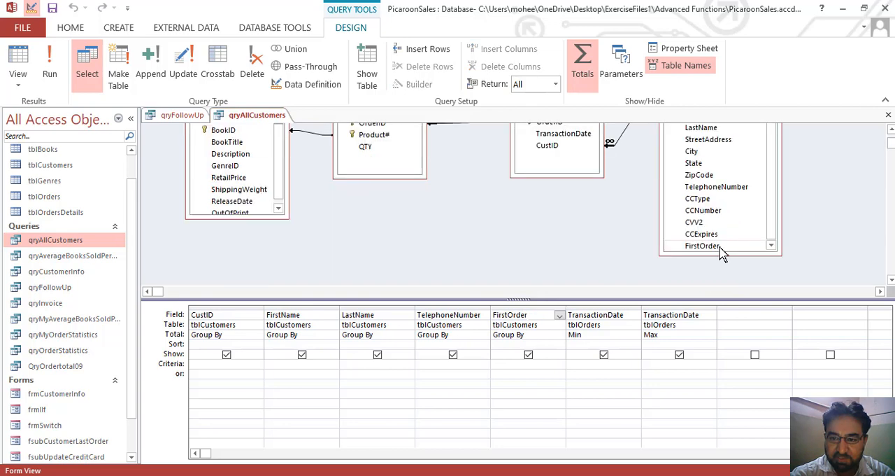
left_click_drag(722, 254, 722, 262)
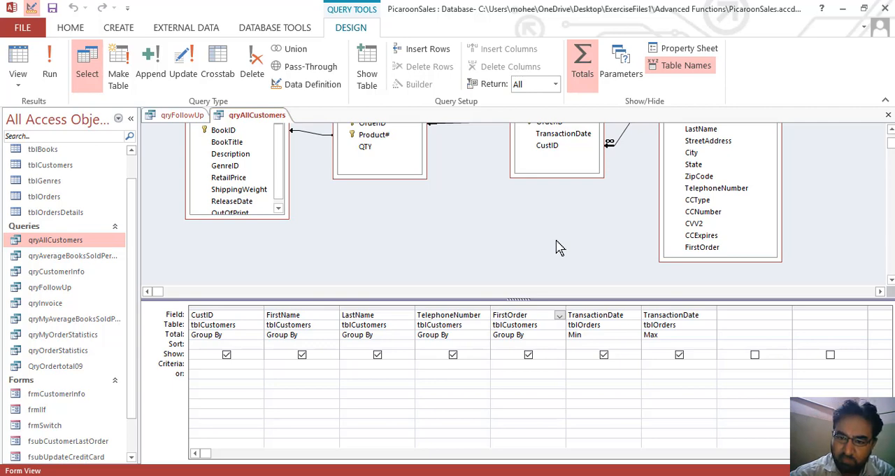
Examine the two TransactionDate columns and the functions offered for their totals in qryAllCustomers.
left_click(591, 314)
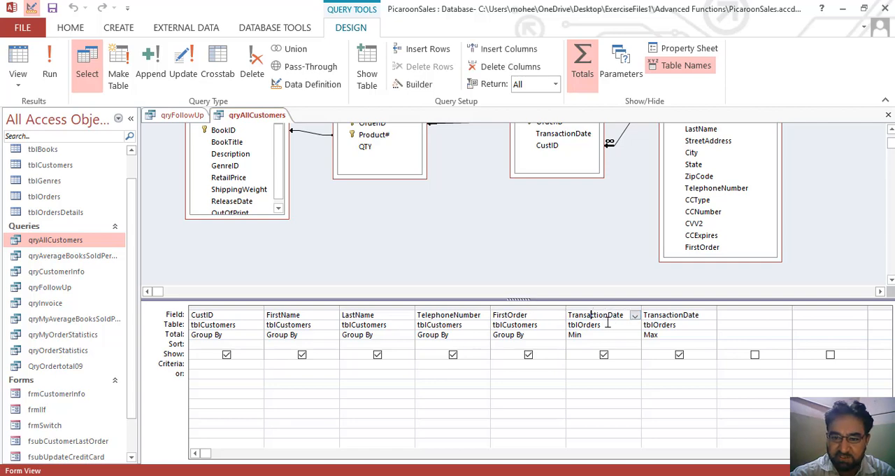
left_click(655, 314)
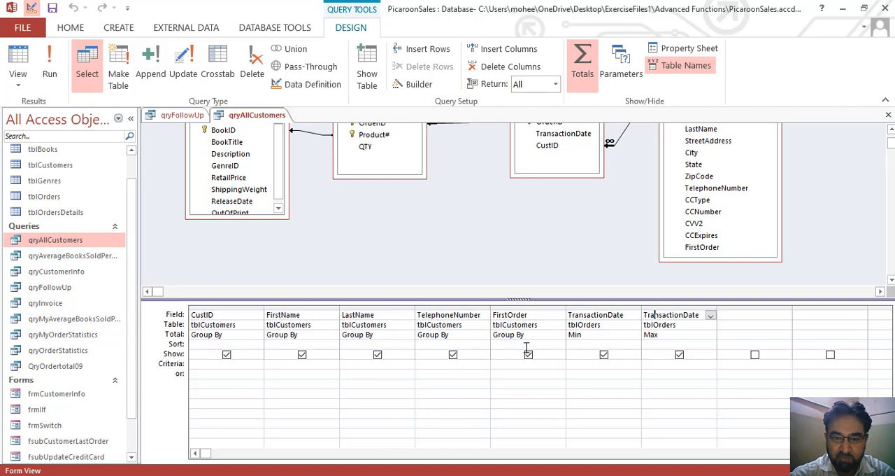
left_click(598, 335)
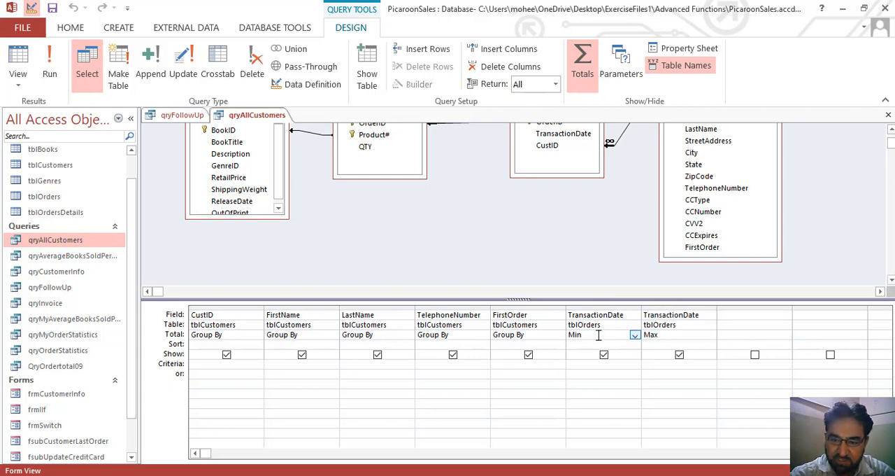
left_click(634, 335)
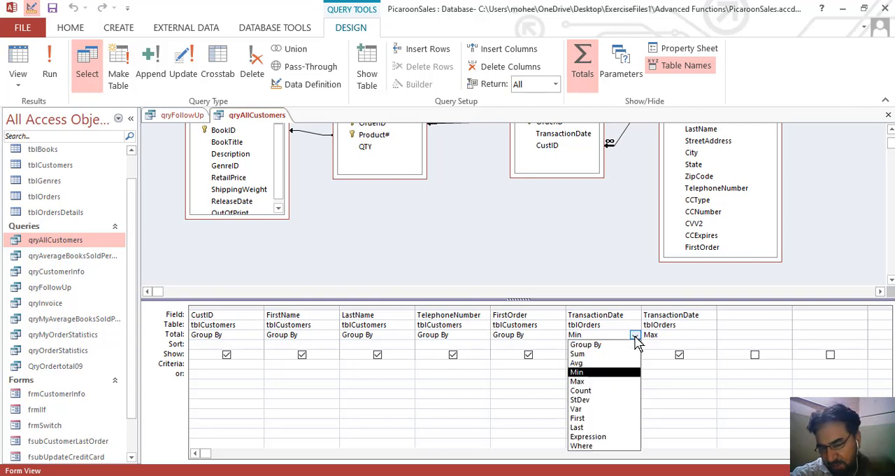
left_click(636, 337)
left_click(675, 338)
left_click(710, 336)
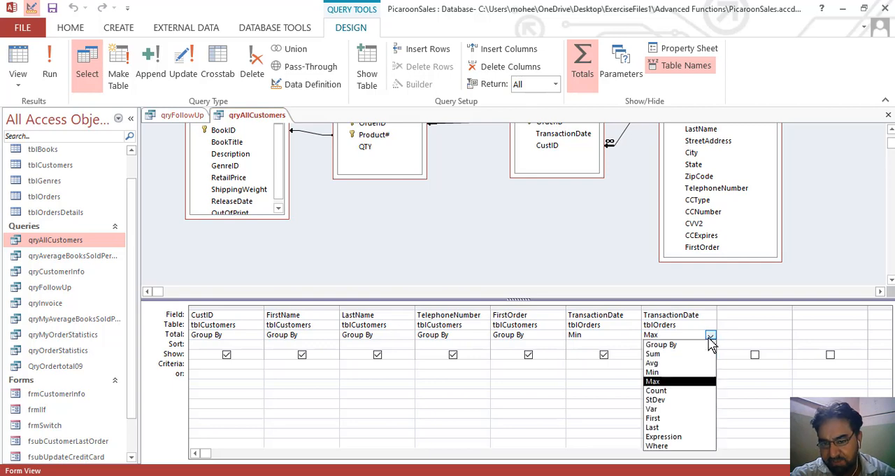
left_click(710, 343)
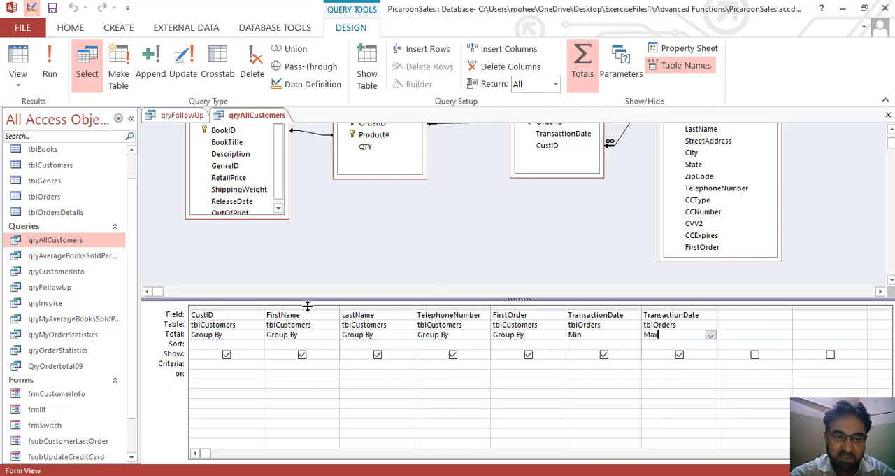
Display the qryAllCustomers results, then close the query and save its design changes.
left_click(54, 77)
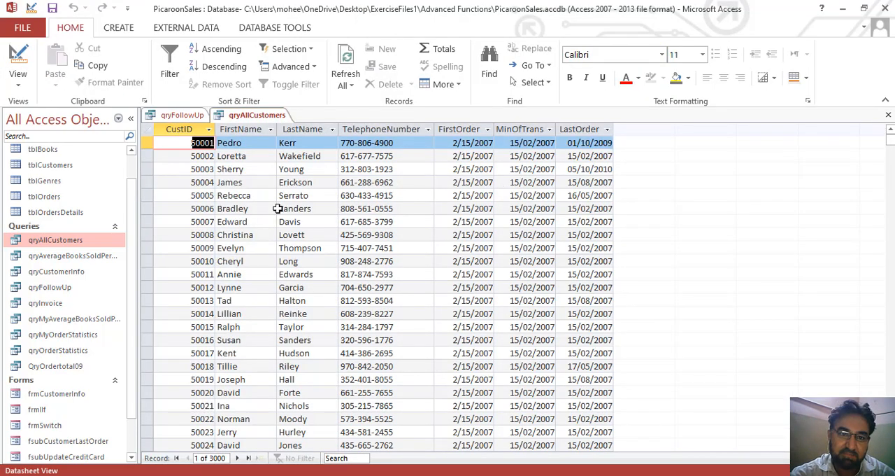
left_click(889, 117)
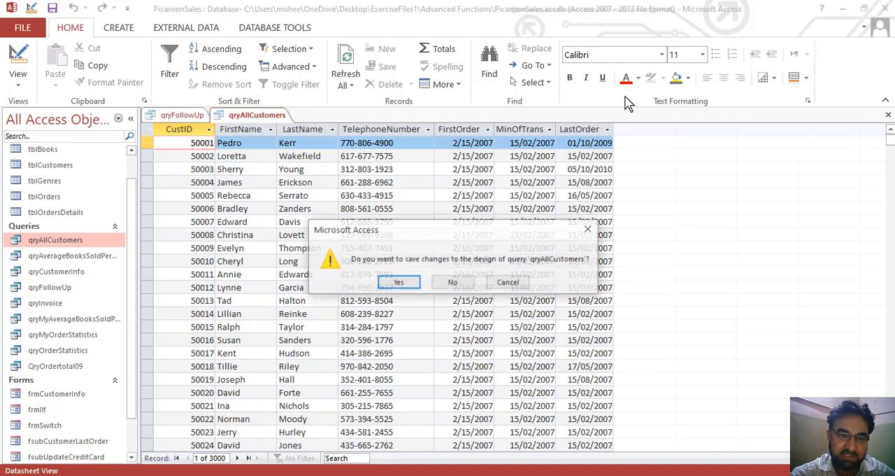
left_click(412, 283)
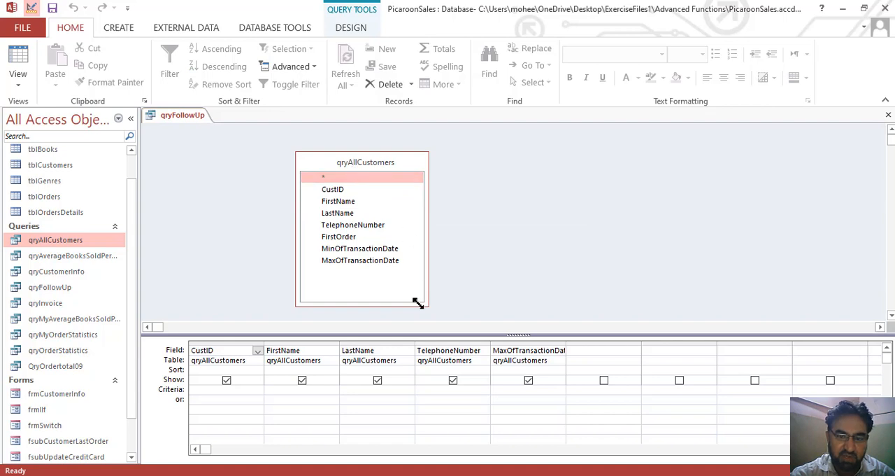
Widen the MaxOfTransactionDate column and the empty sixth column of qryFollowUp, and preview its results before returning to the design.
left_click_drag(481, 337, 482, 324)
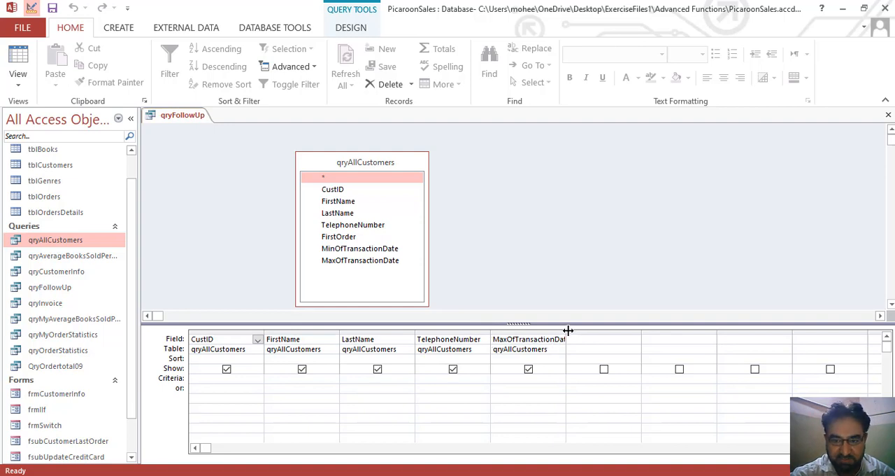
left_click_drag(568, 330, 576, 330)
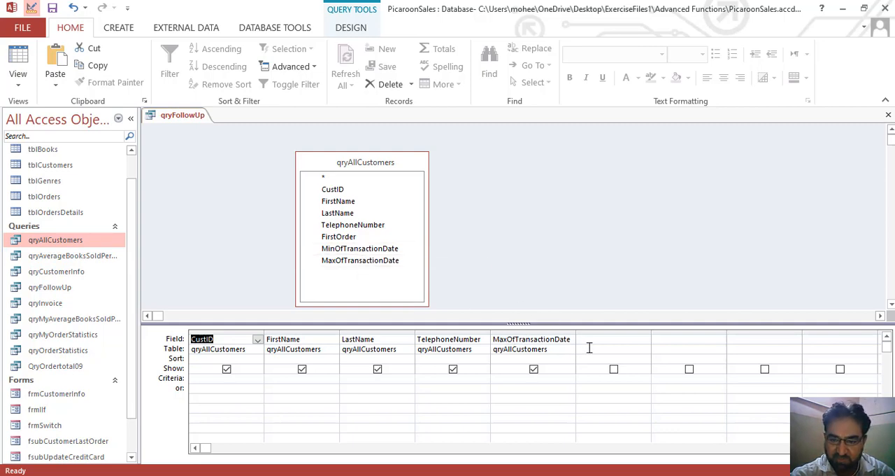
left_click_drag(651, 330, 771, 329)
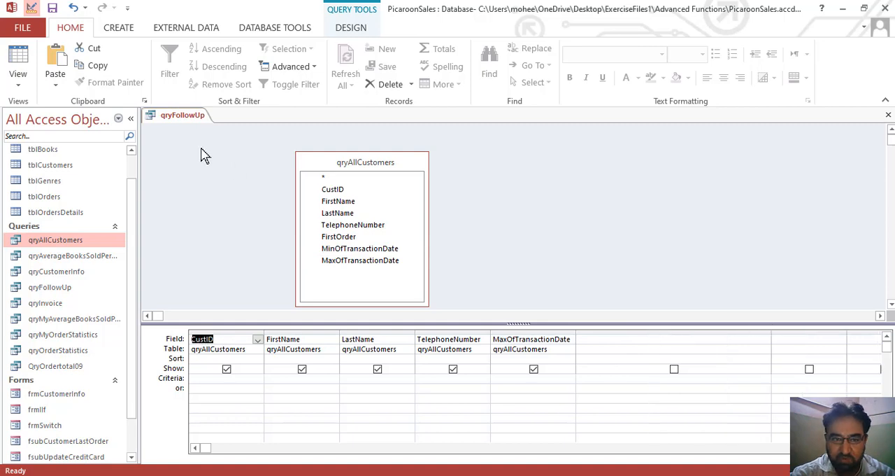
left_click(31, 63)
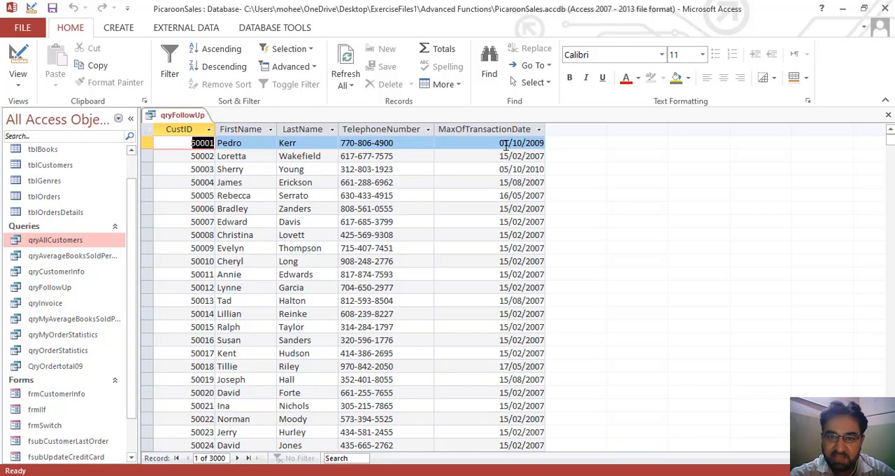
left_click(18, 62)
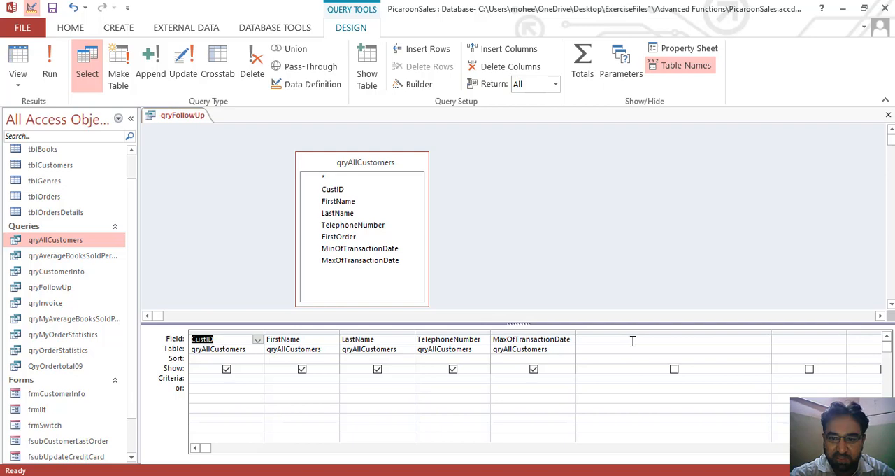
left_click(633, 340)
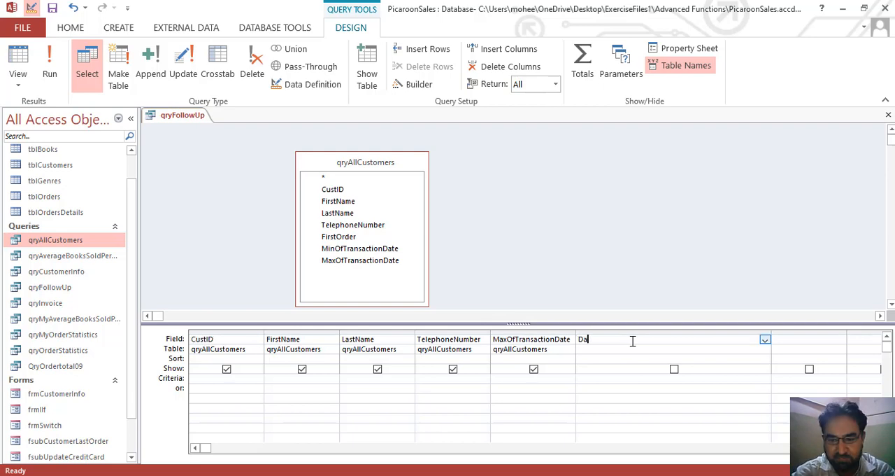
type("DateAdd(")
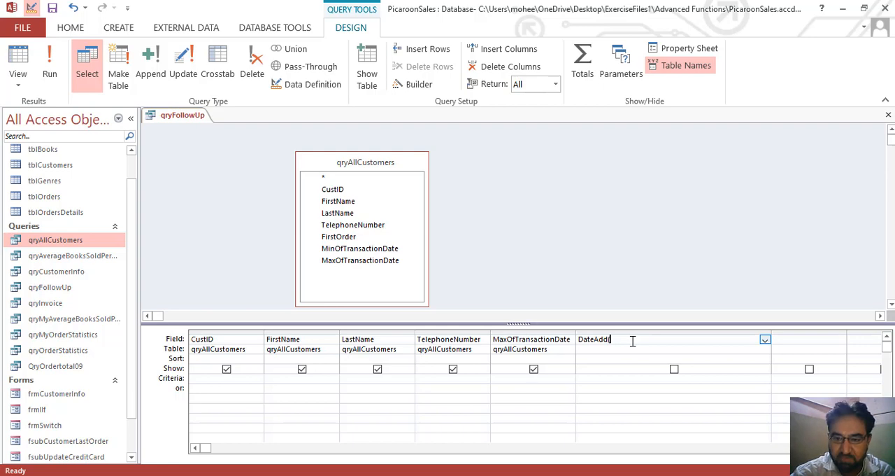
key("BackSpace")
key("BackSpace")
key("BackSpace")
key("BackSpace")
key("BackSpace")
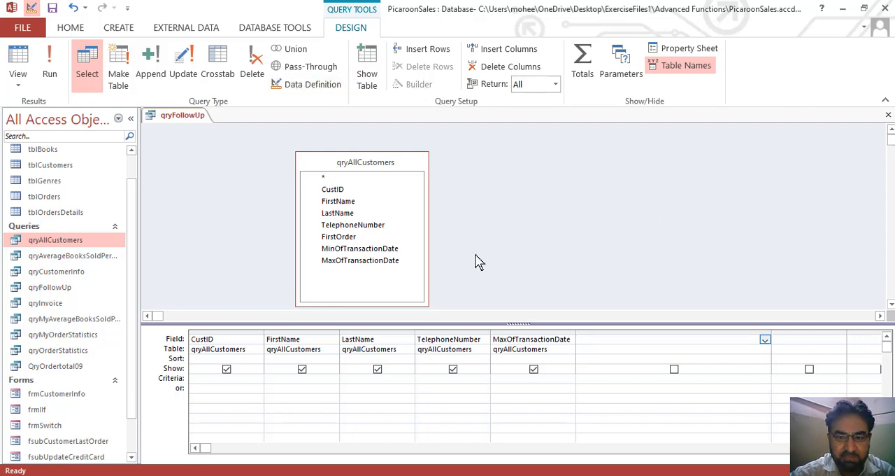
Open the Expression Builder for the empty sixth column and insert the built-in Date/Time function DateAdd.
left_click(592, 340)
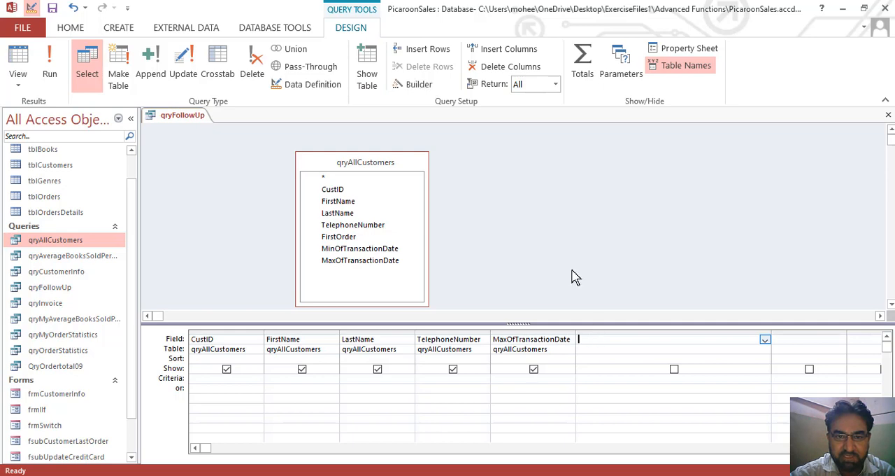
left_click(419, 86)
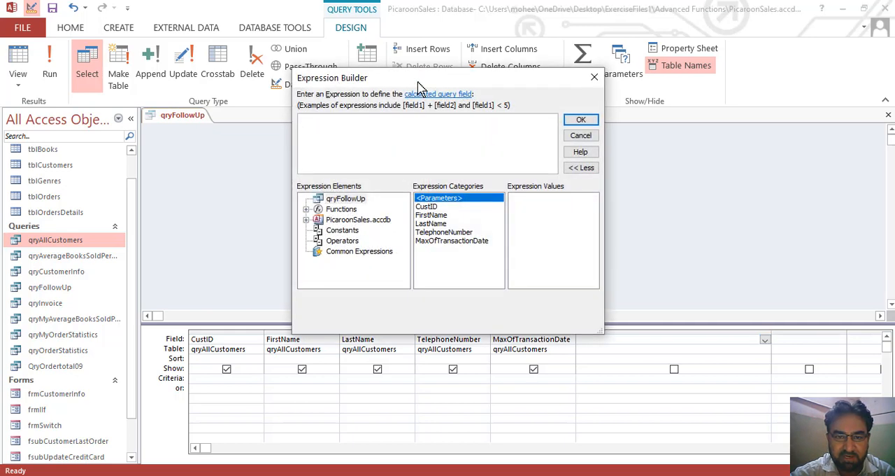
left_click(307, 209)
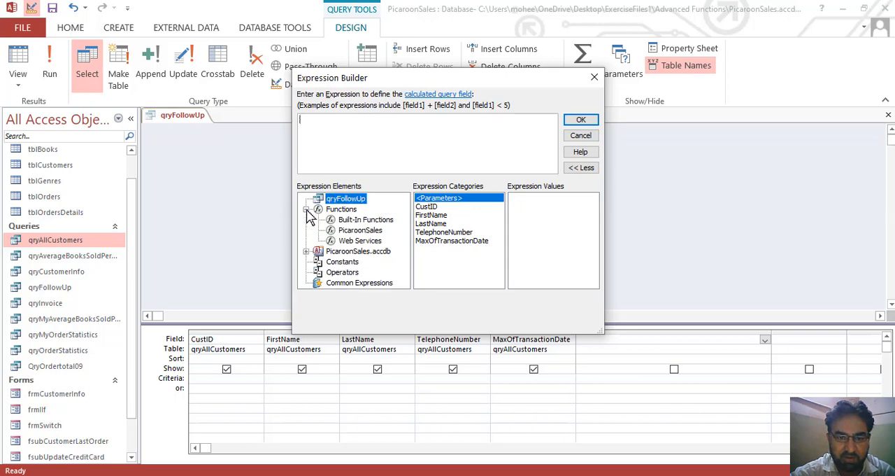
left_click(360, 221)
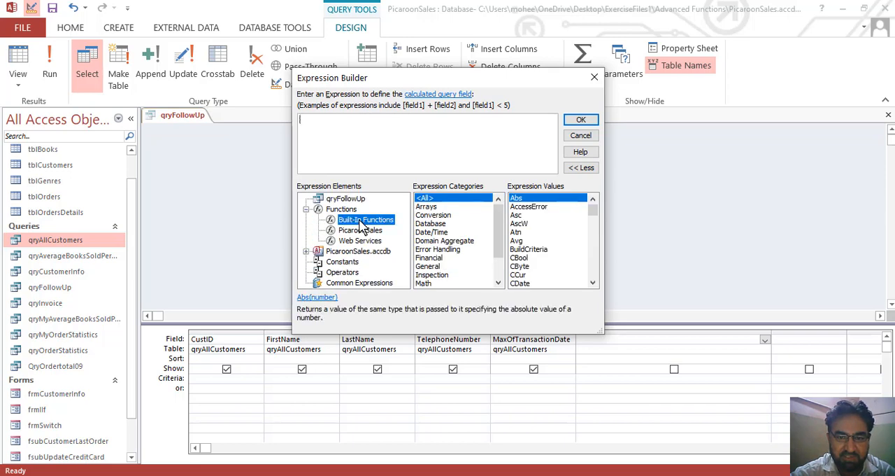
left_click(433, 232)
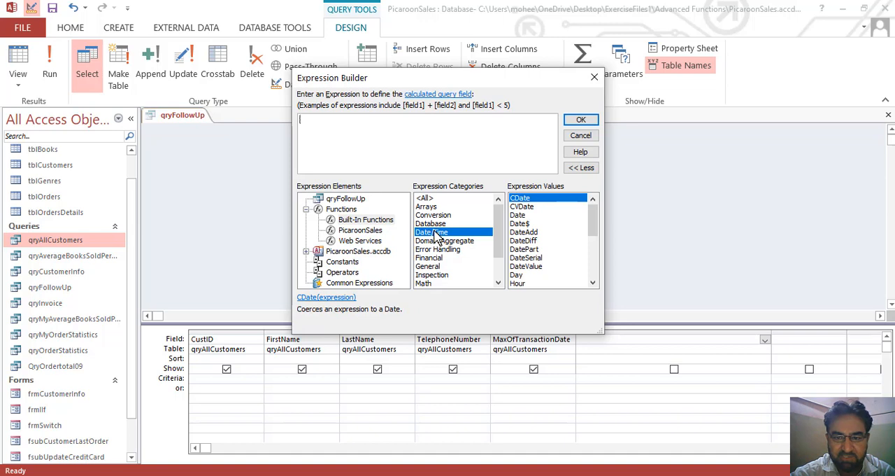
double_click(525, 231)
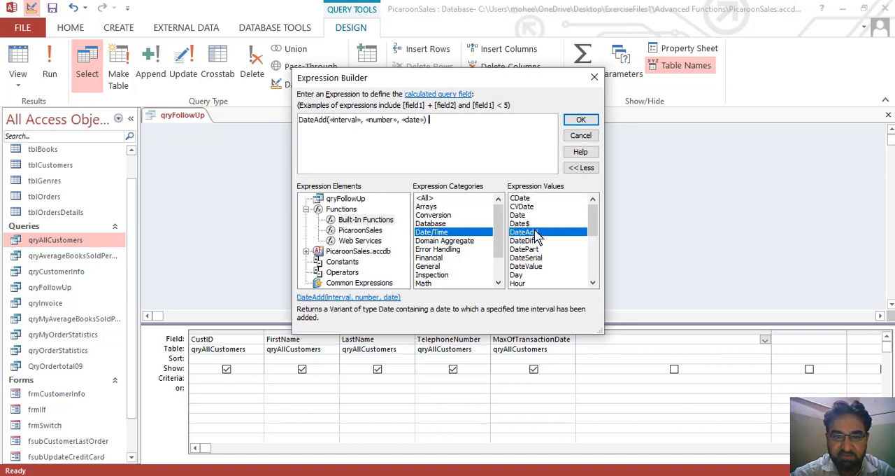
Replace the DateAdd interval placeholder with "ww and the number placeholder with 3.
left_click(353, 120)
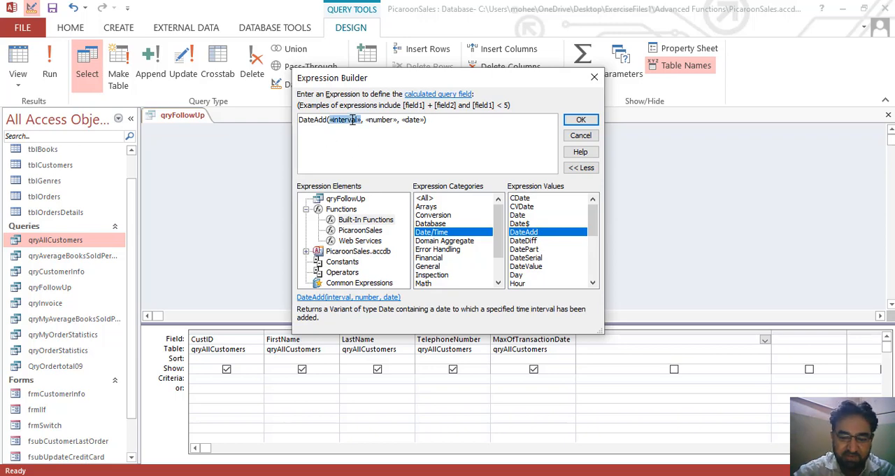
type("\"ww")
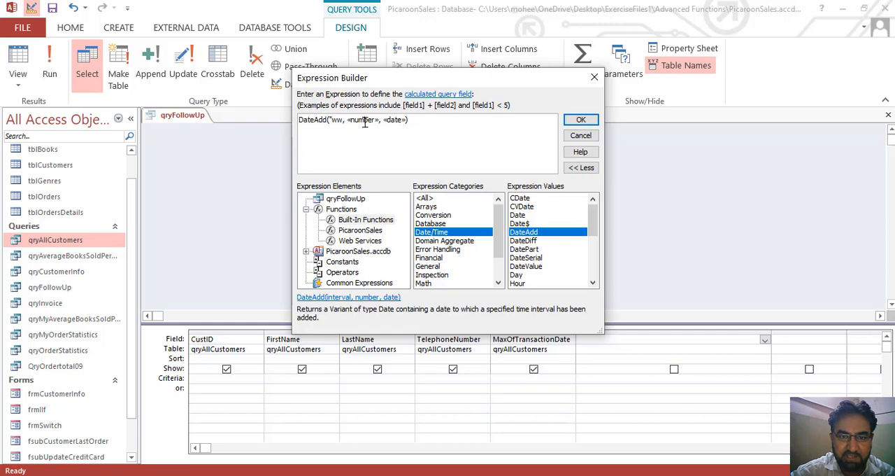
double_click(377, 121)
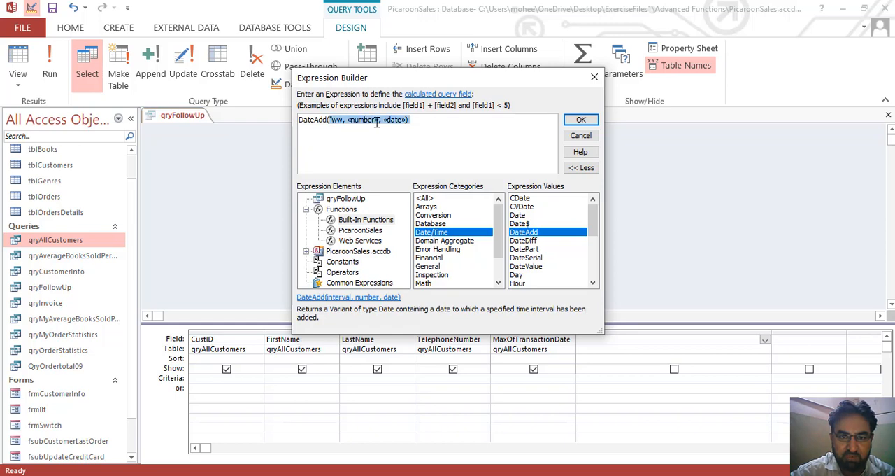
left_click(375, 124)
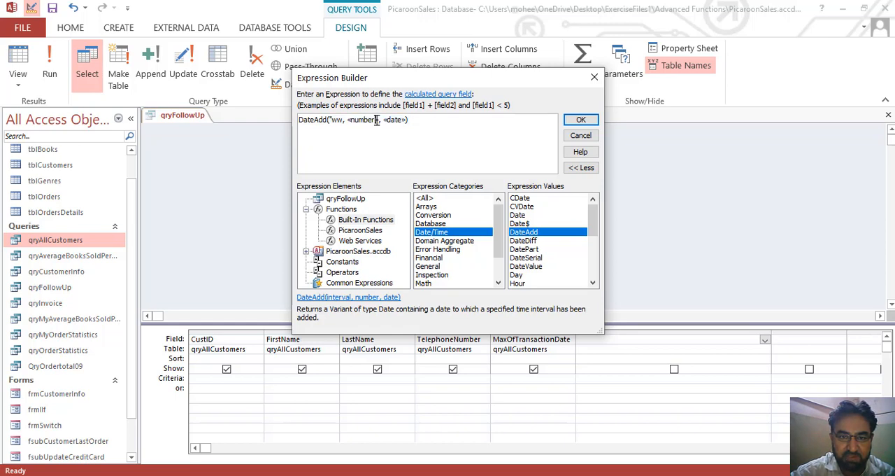
left_click_drag(372, 120, 352, 122)
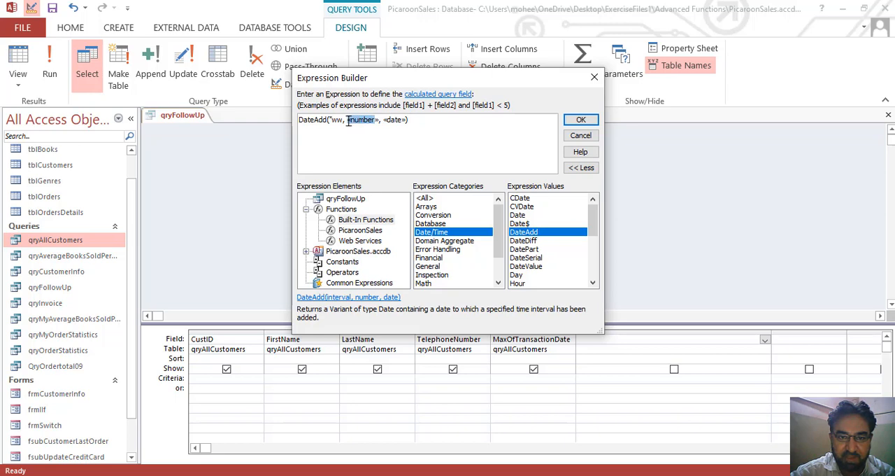
type("3")
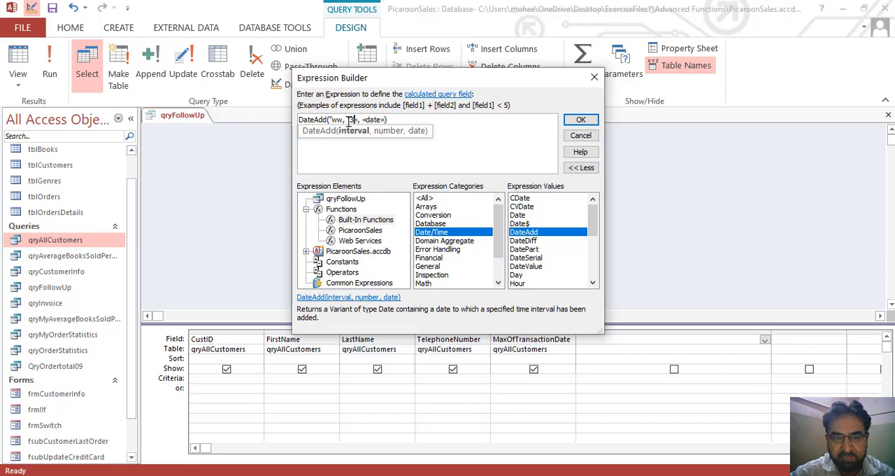
key("Delete")
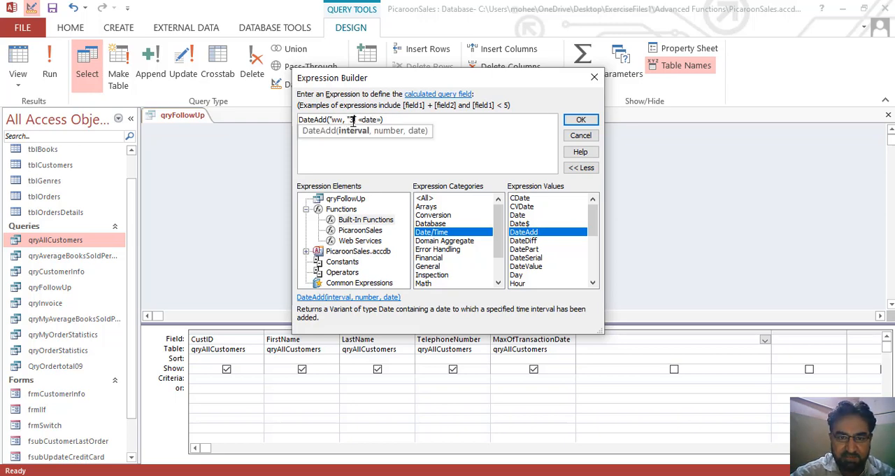
type(",")
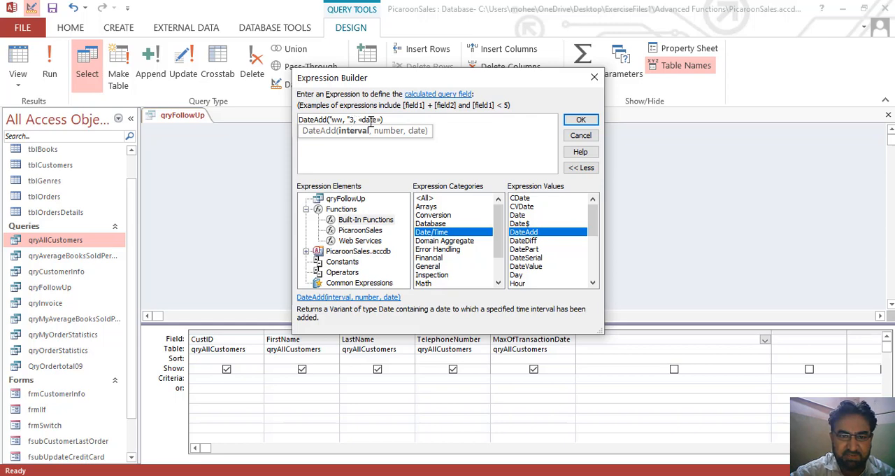
double_click(351, 120)
left_click(351, 120)
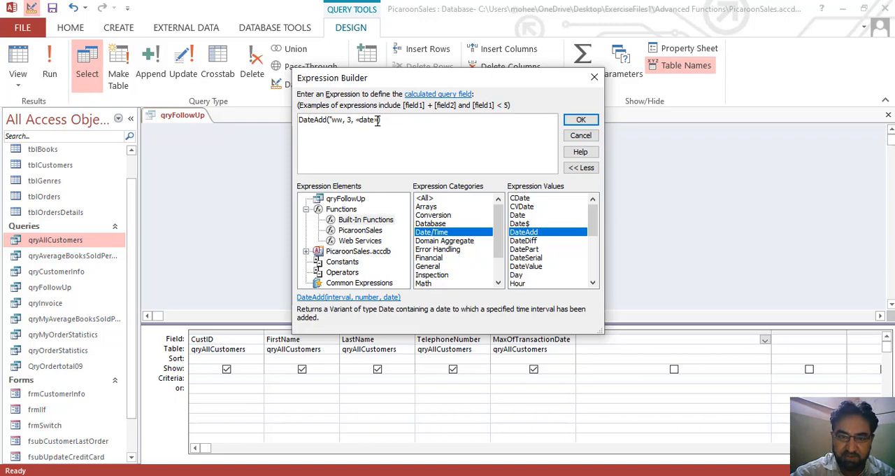
Replace the date placeholder in the DateAdd expression with the field reference [MaxofTrasanctionDate].
left_click(377, 120)
key("BackSpace")
key("BackSpace")
key("BackSpace")
key("BackSpace")
key("BackSpace")
key("BackSpace")
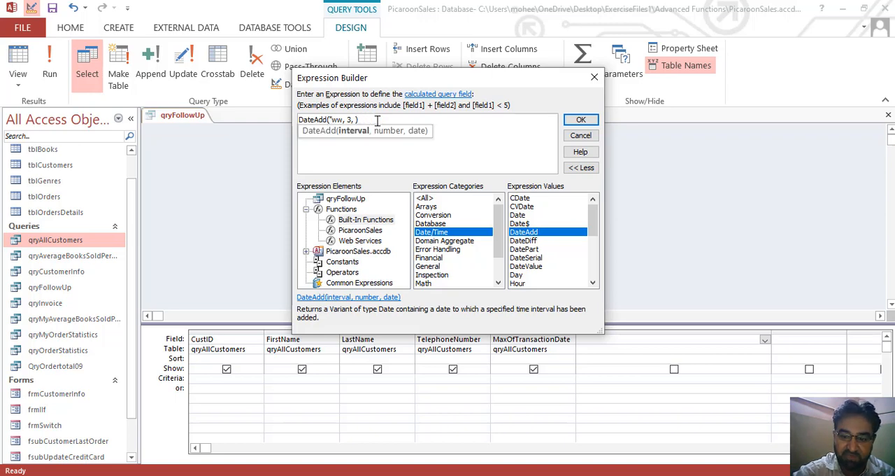
type("[")
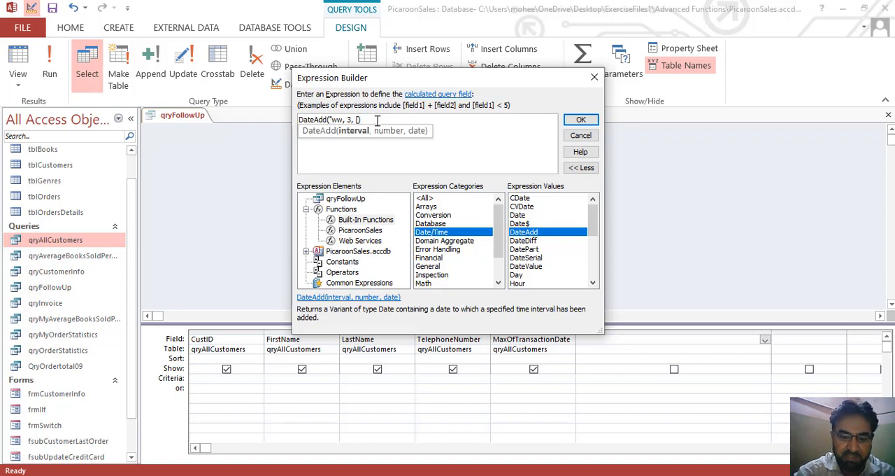
type("Max")
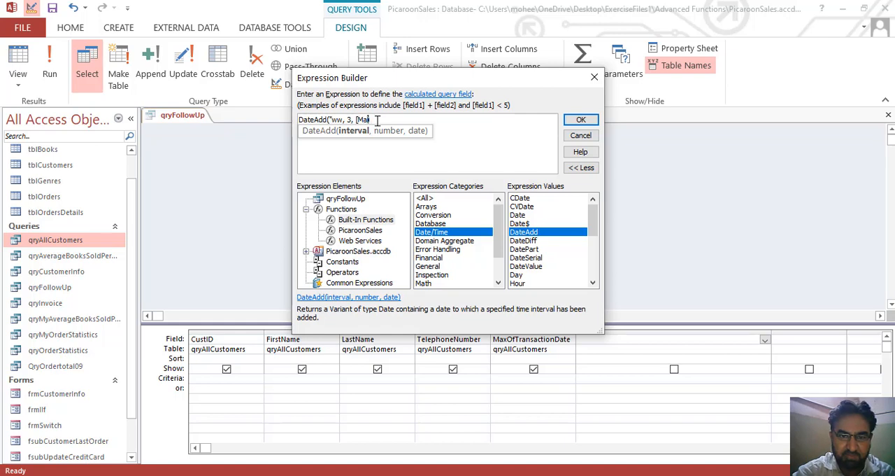
type("OfTra")
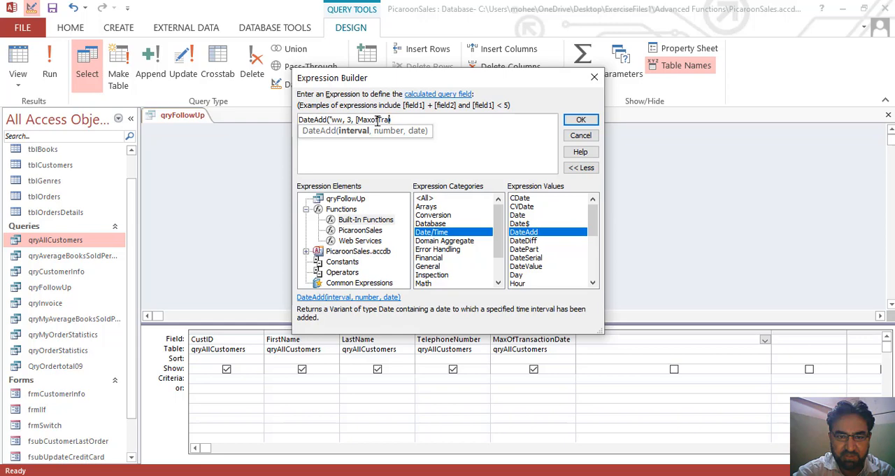
type("sanction")
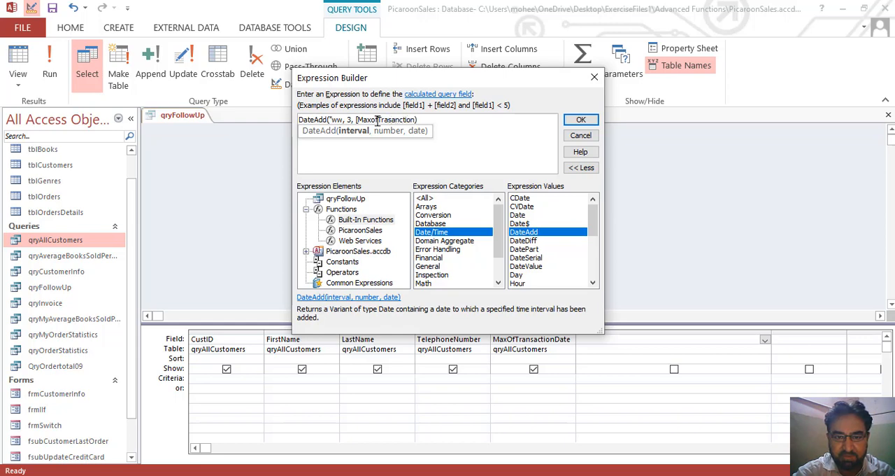
type("Date")
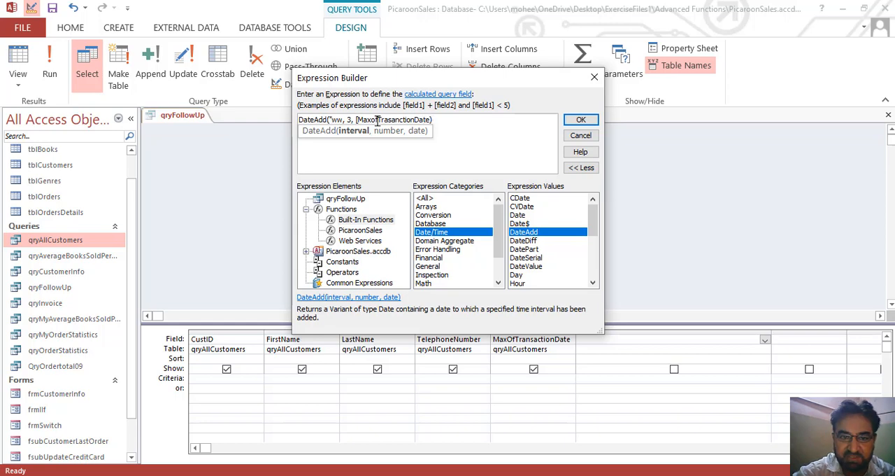
type("])")
left_click(461, 142)
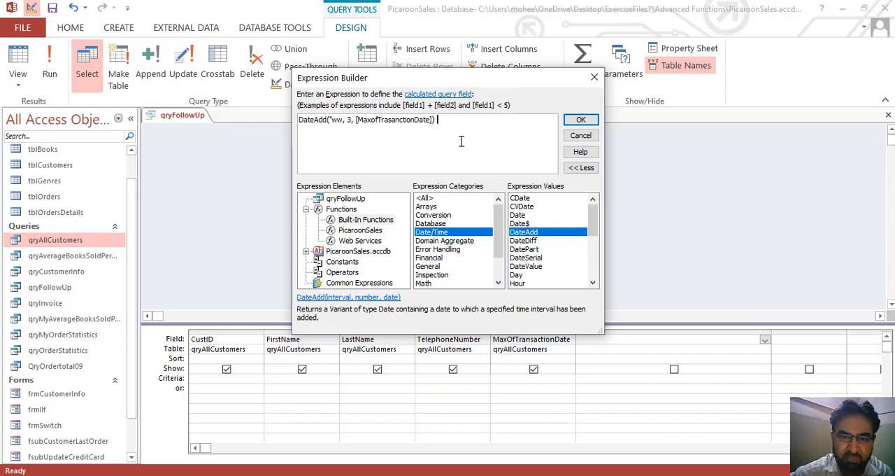
Check the qryFollowUp field names, then accept the DateAdd expression into the sixth column and try to commit it.
left_click(355, 198)
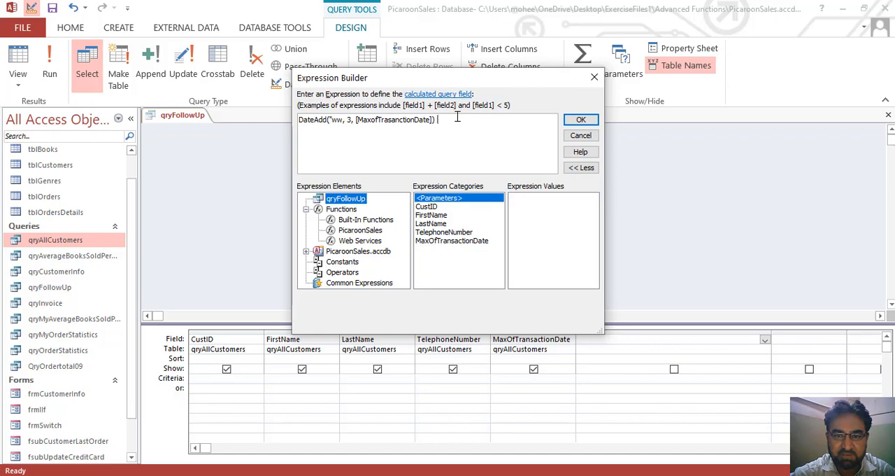
left_click(581, 121)
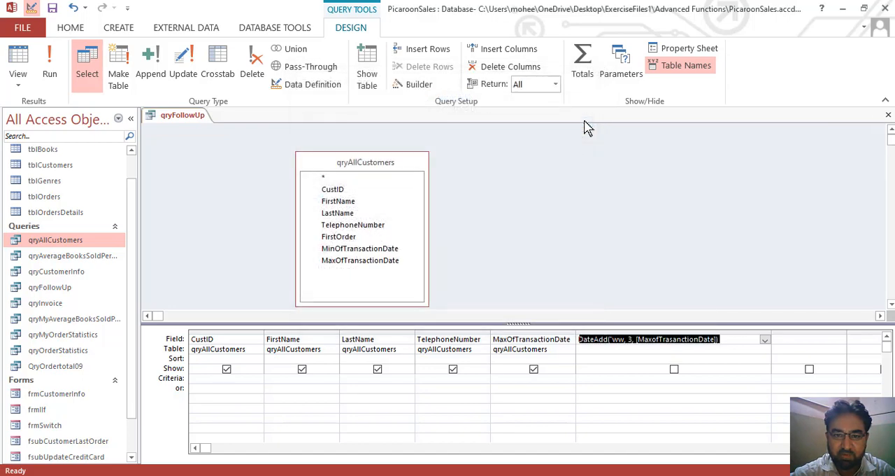
left_click(684, 358)
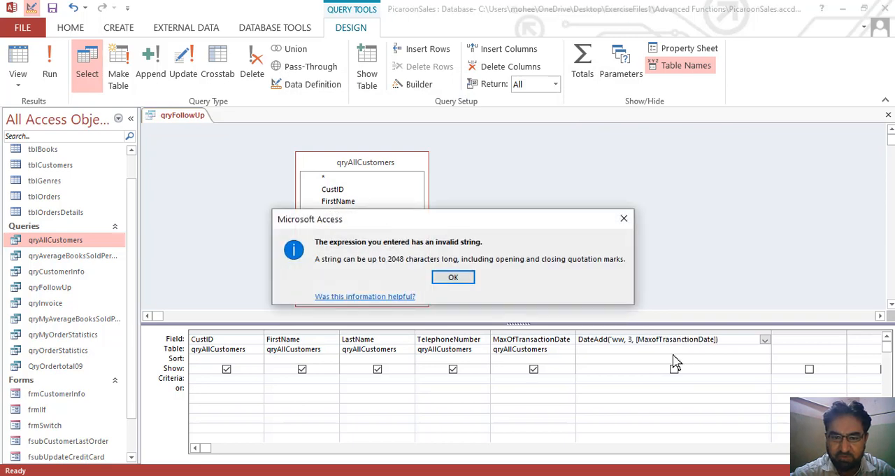
left_click(455, 278)
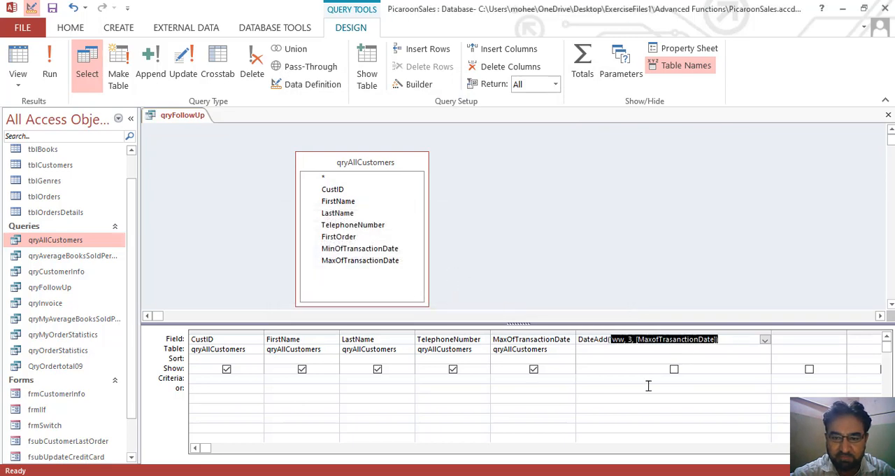
Add the missing closing quotation mark after ww in the sixth column's DateAdd expression.
left_click(646, 348)
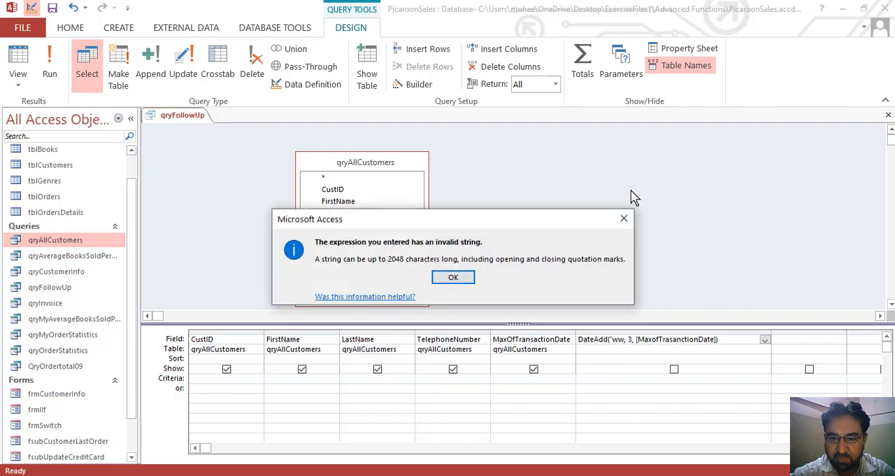
left_click(624, 219)
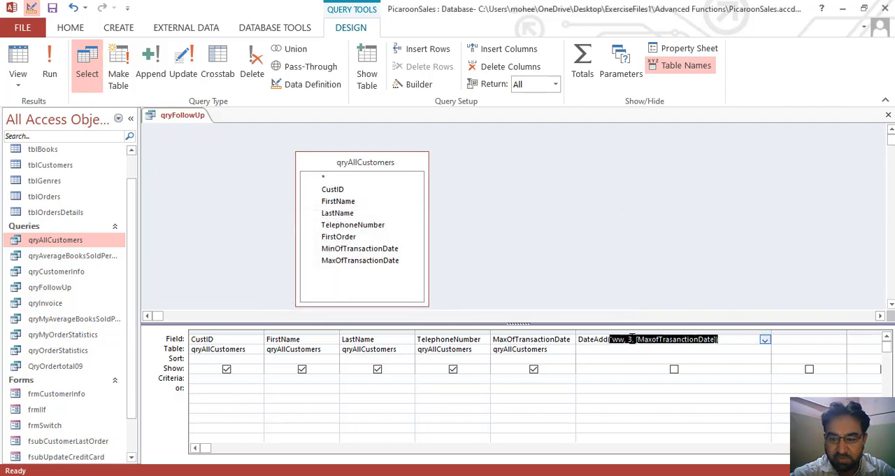
left_click(633, 338)
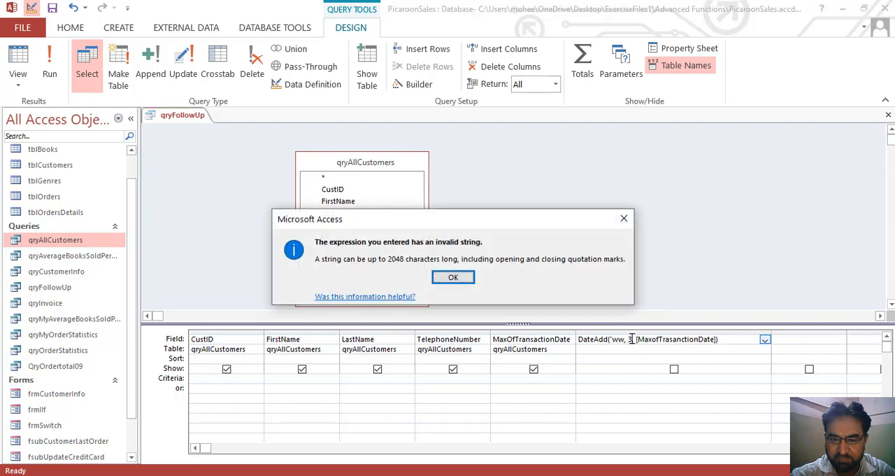
left_click(456, 280)
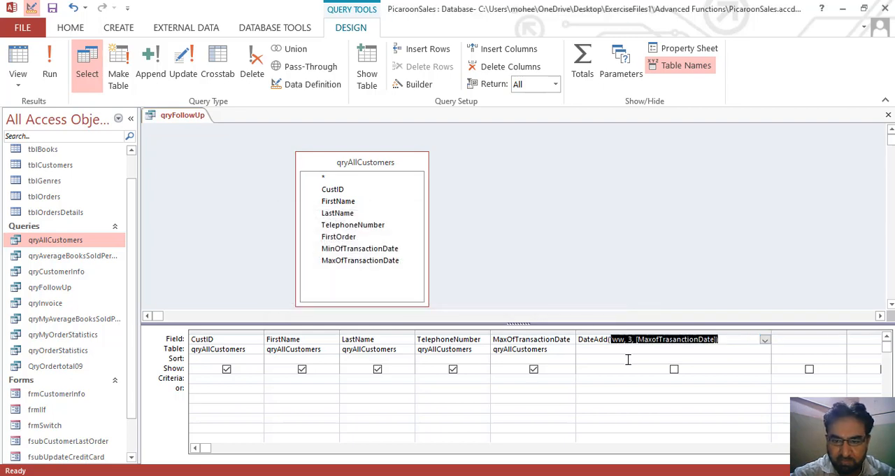
left_click(614, 341)
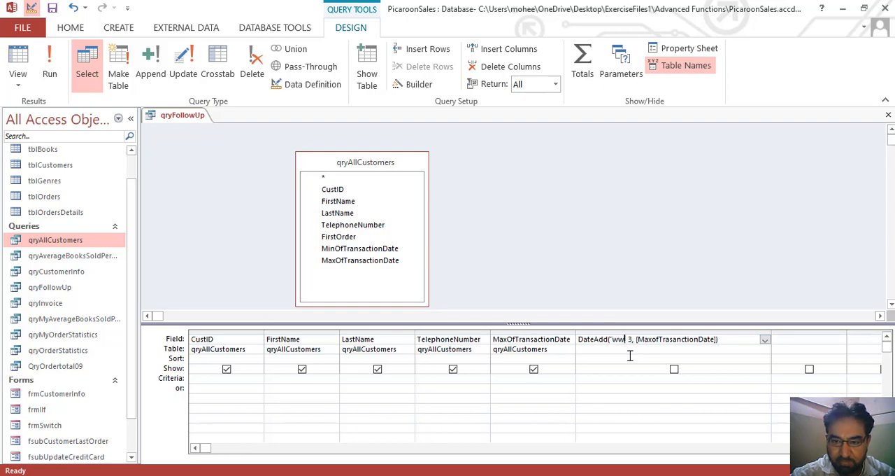
type("\"")
key("BackSpace")
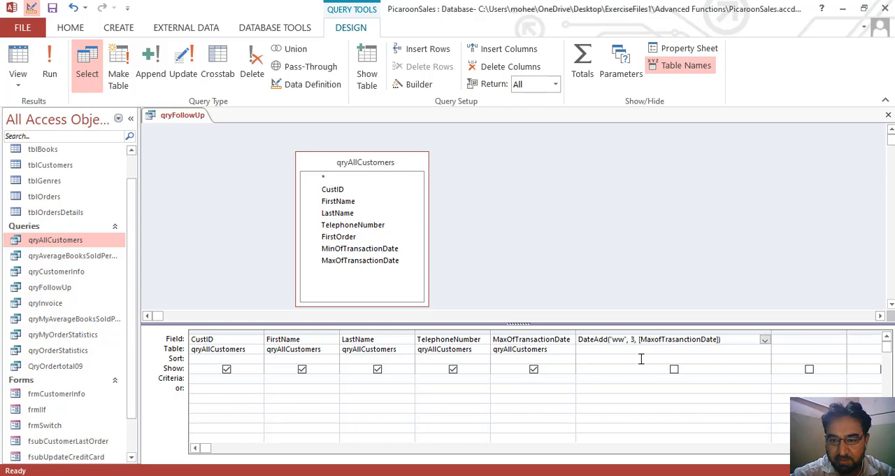
Commit the sixth column's DateAdd expression and try to run qryFollowUp, cancelling the parameter request.
left_click(641, 359)
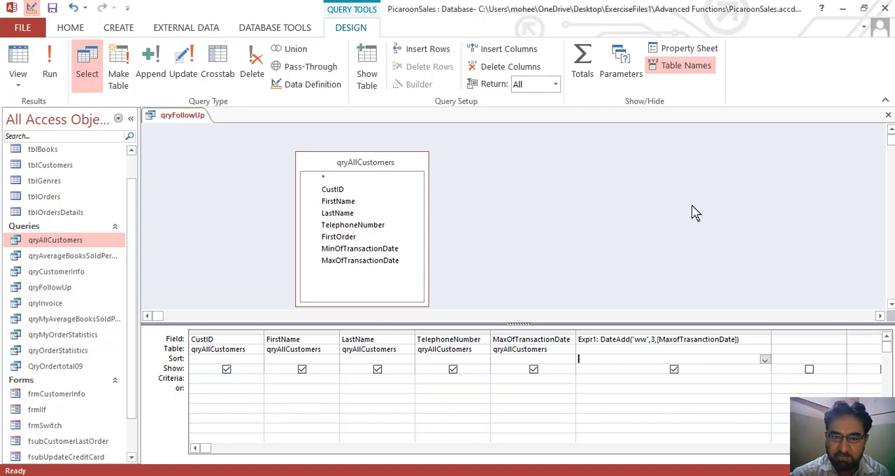
left_click(55, 62)
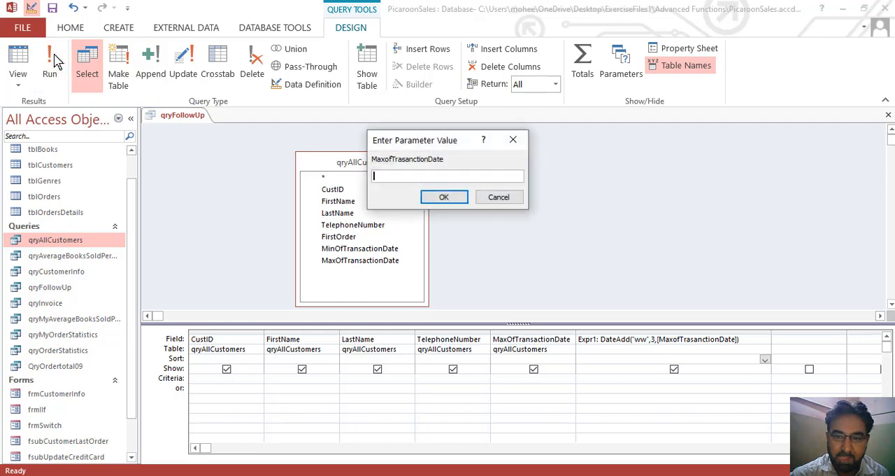
left_click(499, 197)
Correct the DateAdd expression's misspelled field reference to [MaxOfTransactionDate] in the Expression Builder and accept it into the sixth column.
left_click(696, 339)
left_click(417, 84)
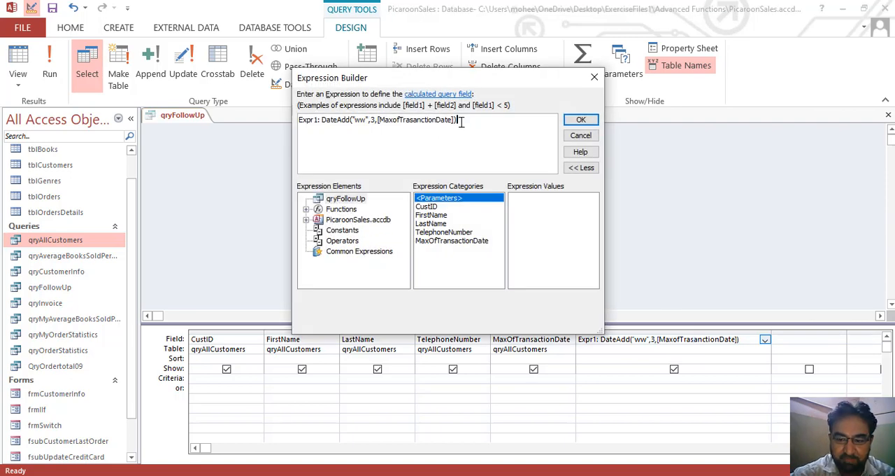
key("BackSpace")
key("BackSpace")
key("BackSpace")
key("BackSpace")
key("BackSpace")
key("BackSpace")
key("BackSpace")
key("BackSpace")
key("BackSpace")
key("BackSpace")
key("BackSpace")
key("BackSpace")
key("BackSpace")
key("BackSpace")
key("BackSpace")
key("BackSpace")
key("BackSpace")
key("BackSpace")
key("BackSpace")
key("BackSpace")
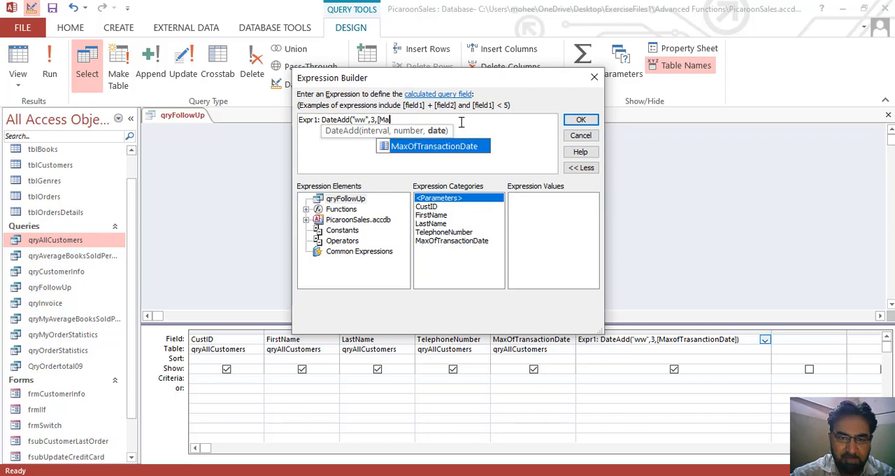
double_click(453, 145)
type(")")
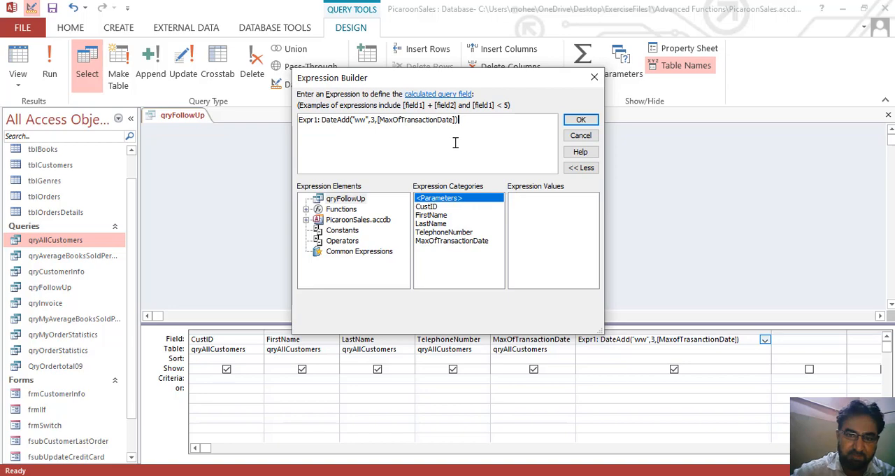
left_click(582, 120)
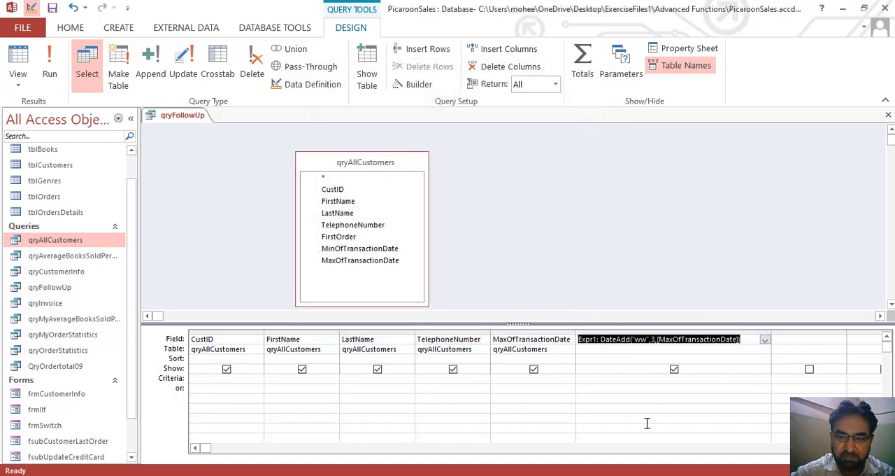
left_click(657, 382)
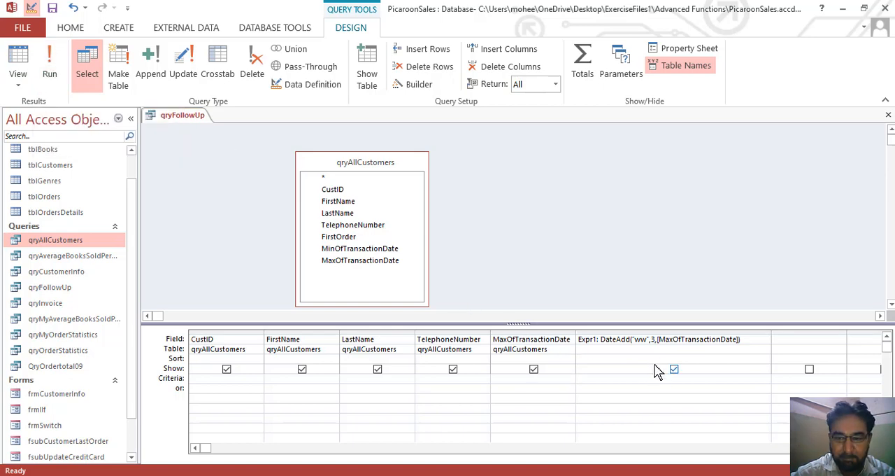
Run qryFollowUp and compare the Expr1 dates with MaxOfTransactionDate for the first several customers.
left_click(52, 70)
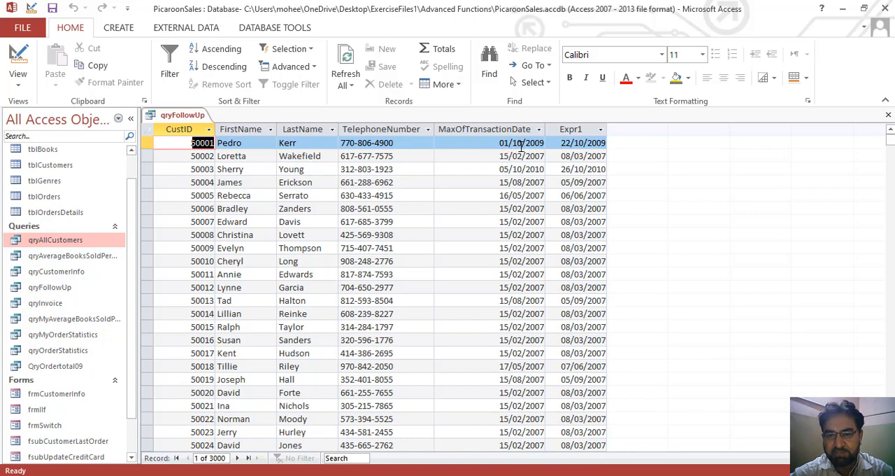
left_click(571, 142)
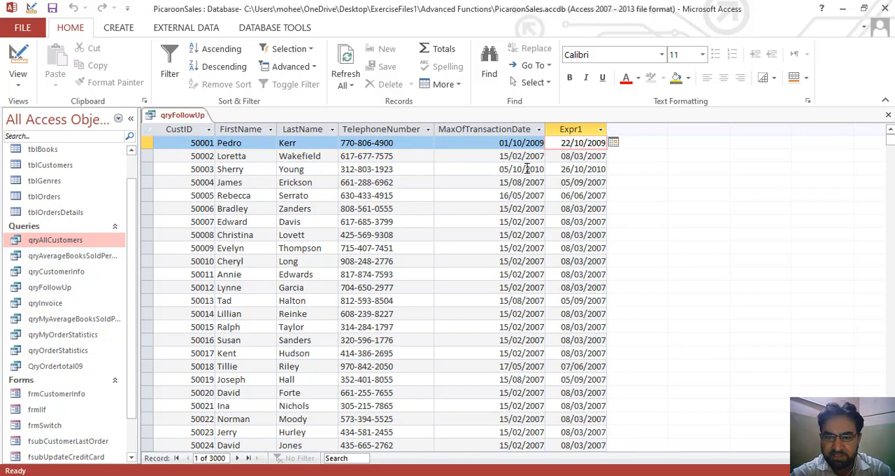
left_click(527, 168)
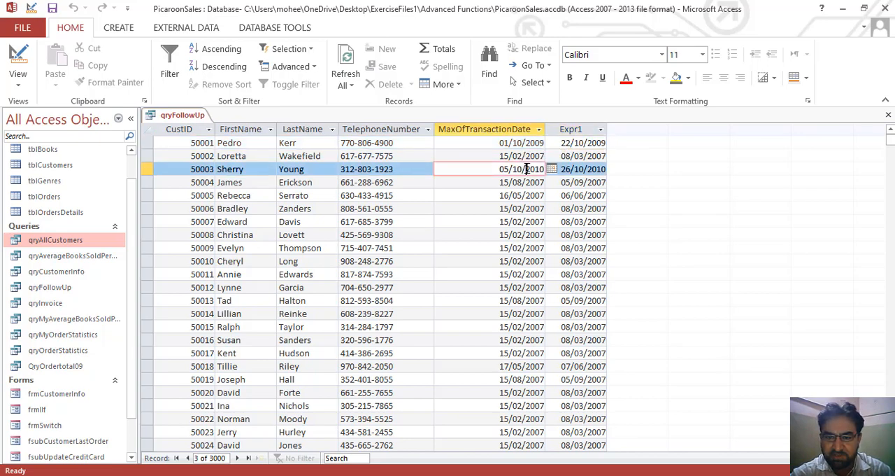
left_click(568, 169)
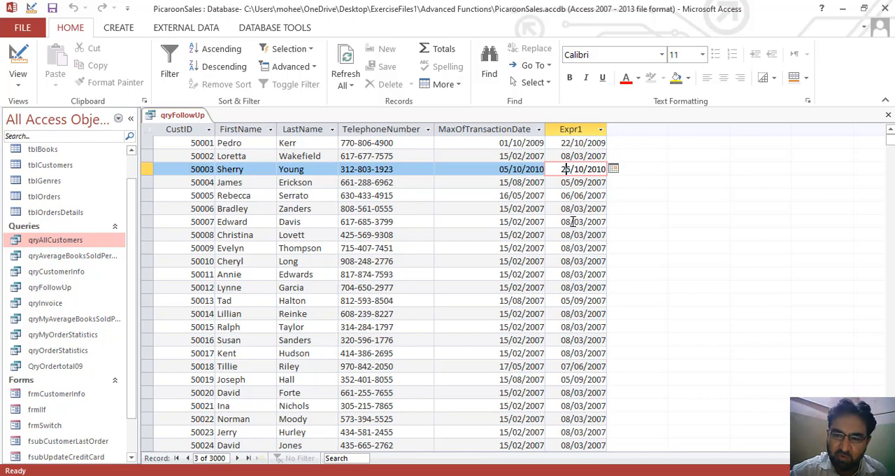
left_click(575, 182)
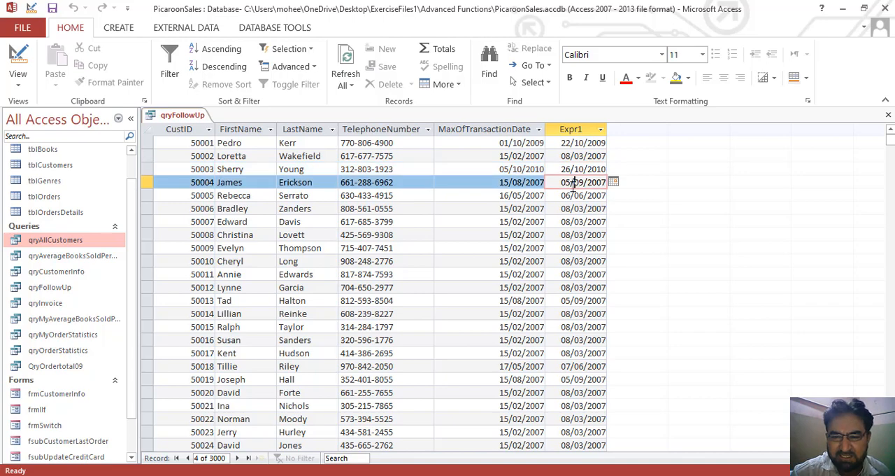
left_click(572, 195)
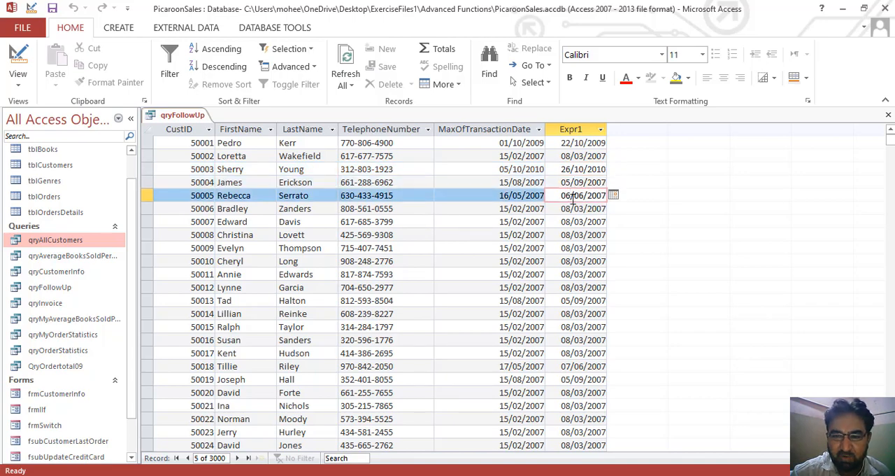
left_click(572, 209)
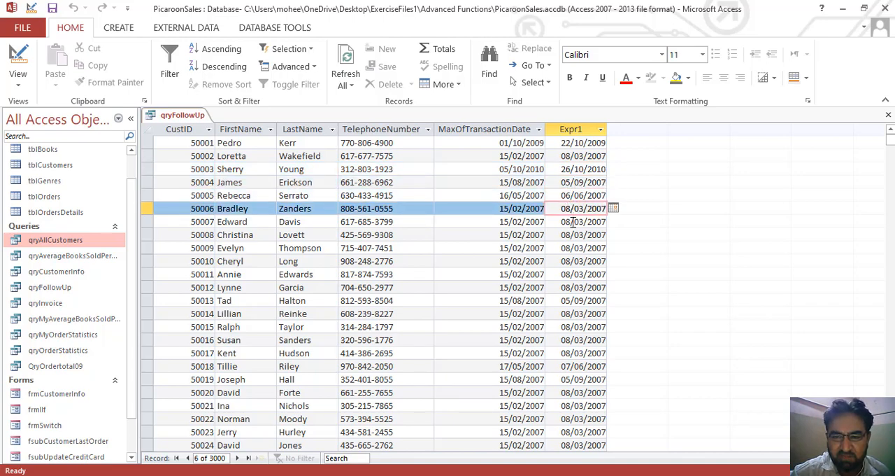
left_click(573, 221)
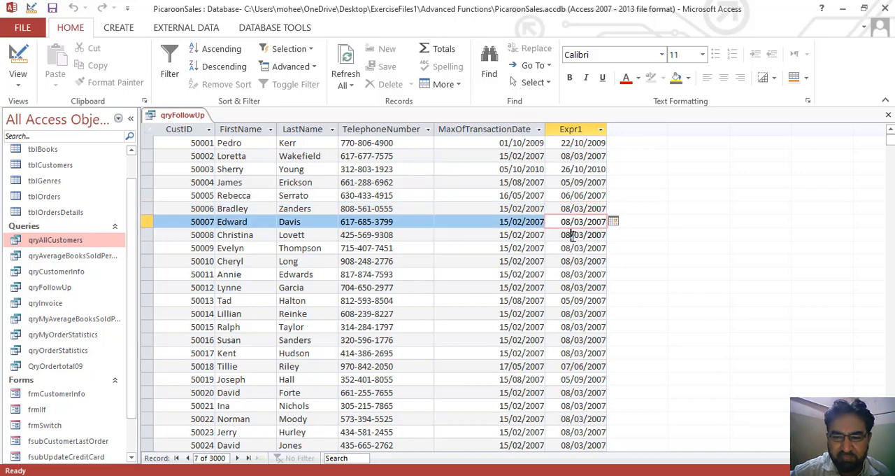
left_click(572, 235)
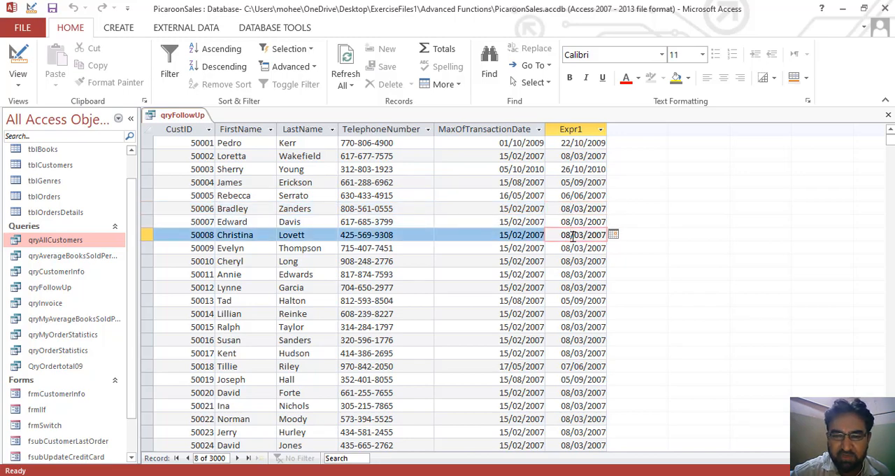
Return qryFollowUp to Design view, then save and close the query.
left_click(18, 60)
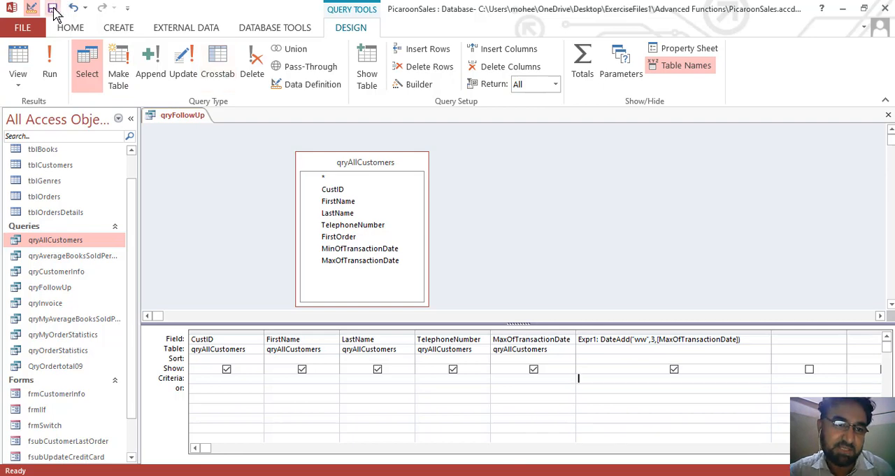
left_click(525, 276)
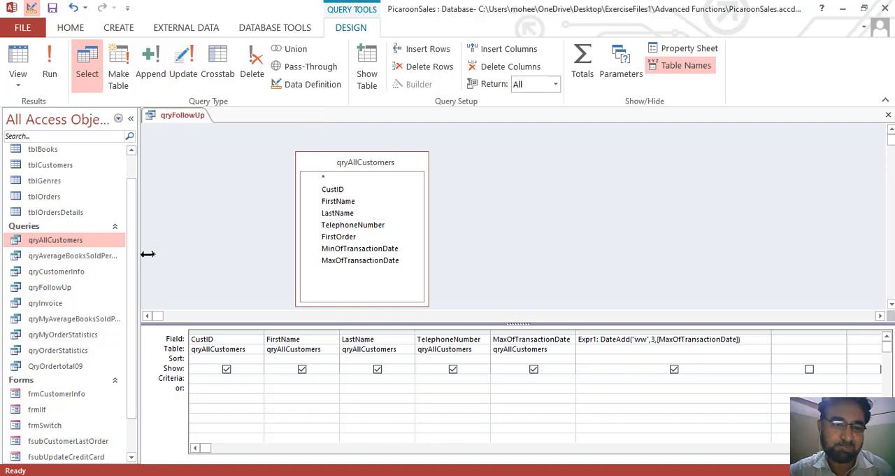
left_click(73, 287)
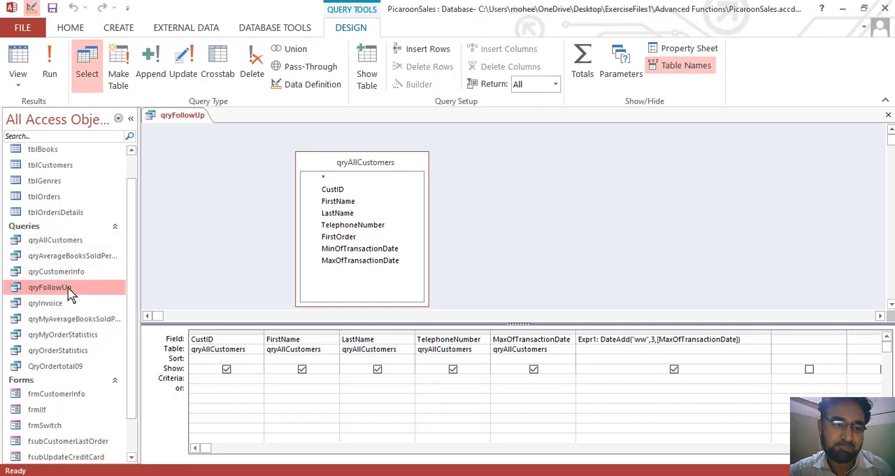
left_click(197, 117)
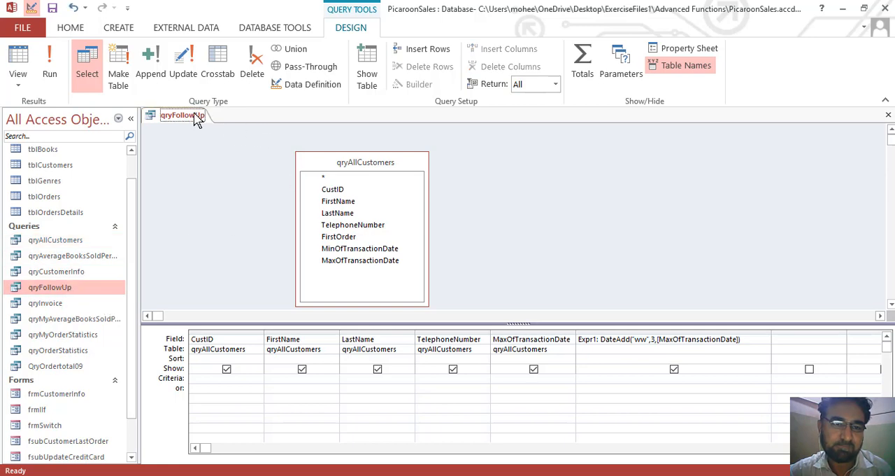
left_click(890, 116)
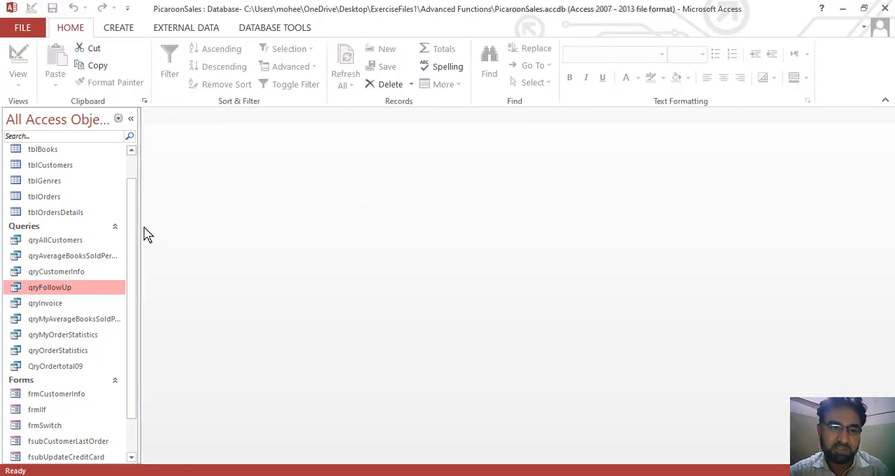
Open qryAllCustomers, examine its results and its design with the Min and Max TransactionDate columns, then close it.
left_click_drag(135, 250, 133, 180)
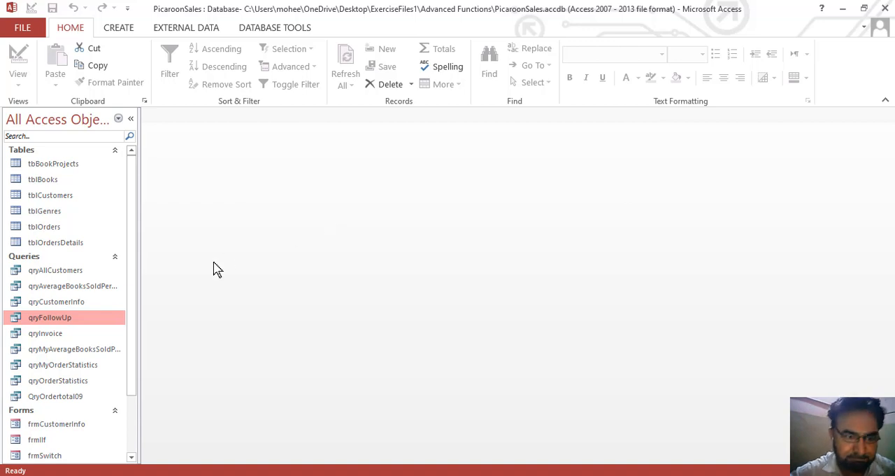
left_click_drag(136, 230, 136, 211)
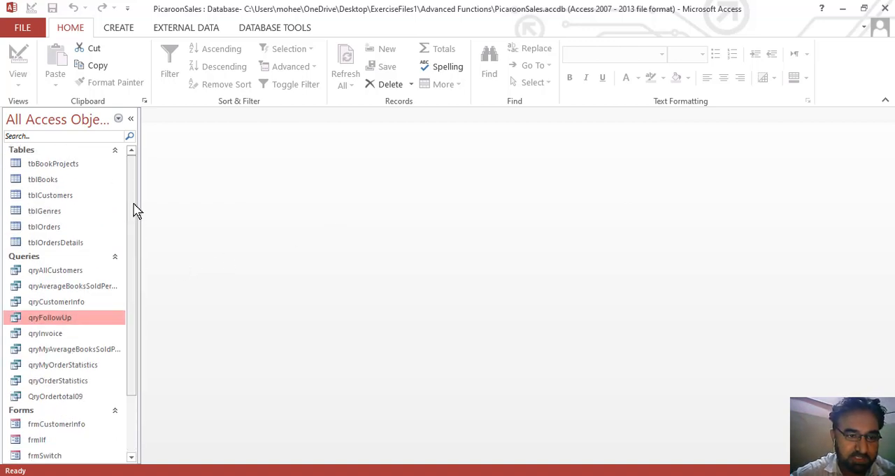
double_click(79, 275)
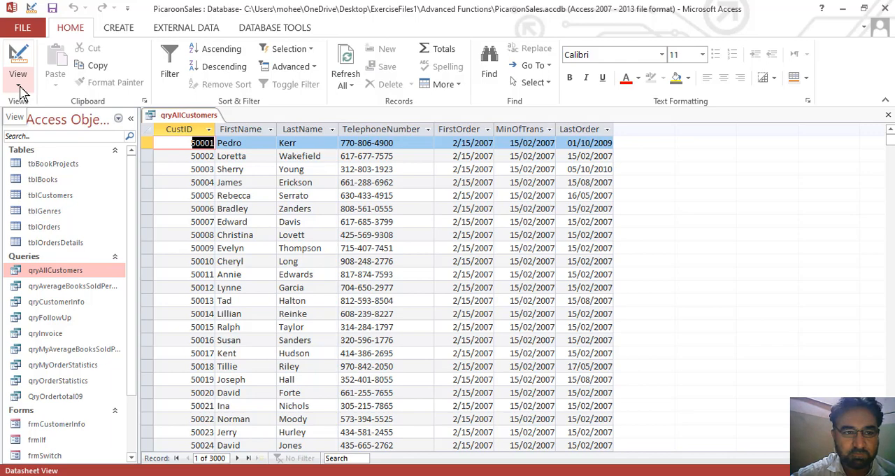
left_click(17, 55)
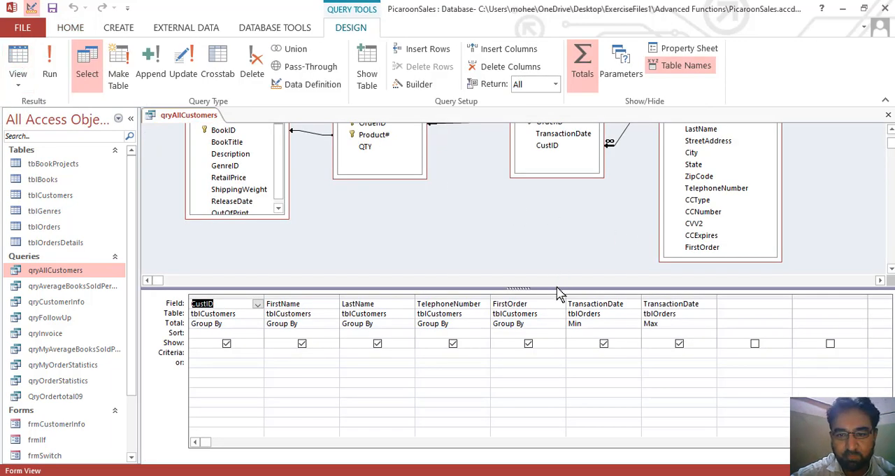
left_click_drag(556, 287, 548, 249)
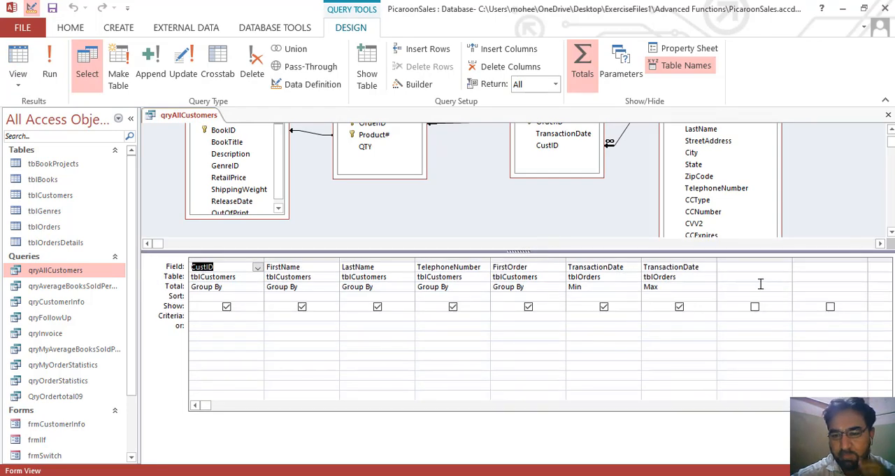
key("ctrl+w")
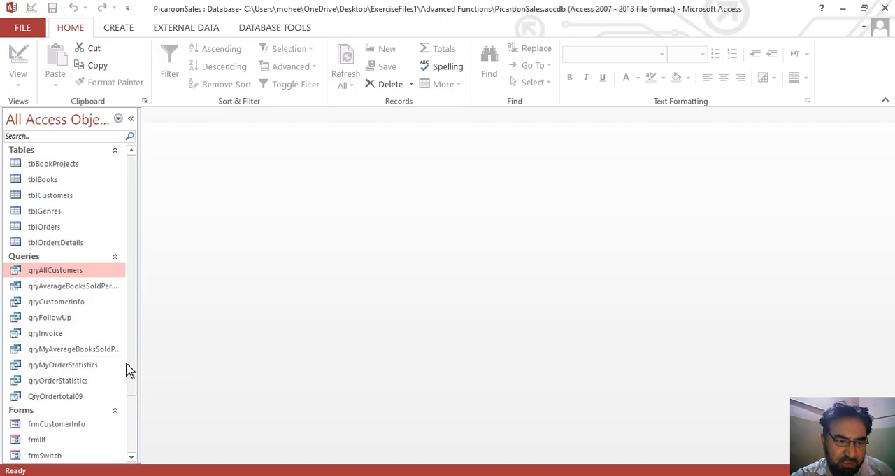
Try to open the qryOrderStatistics query, cancelling its parameter request.
double_click(84, 382)
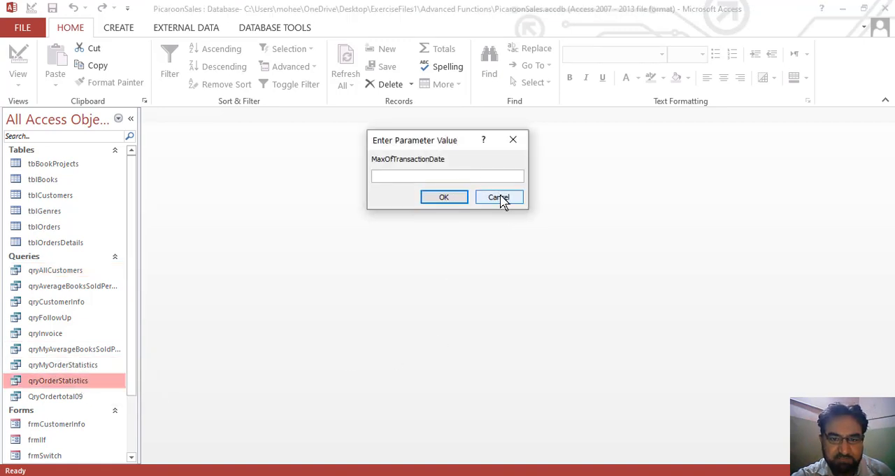
left_click(503, 199)
double_click(84, 389)
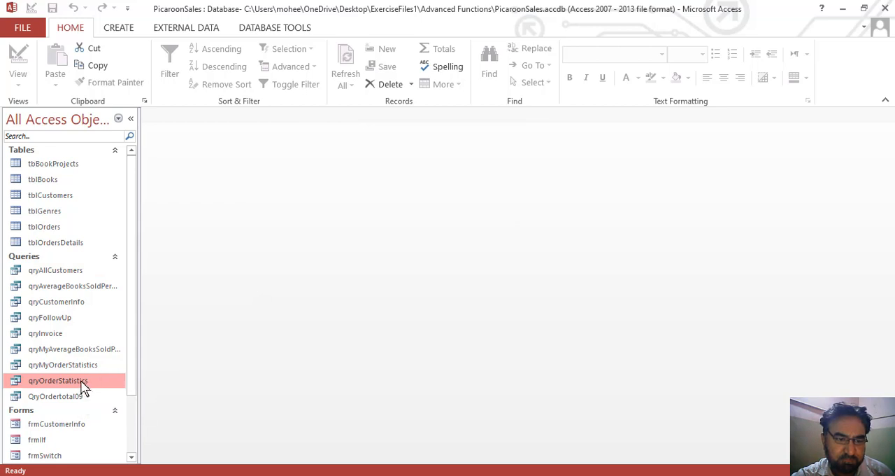
left_click(491, 198)
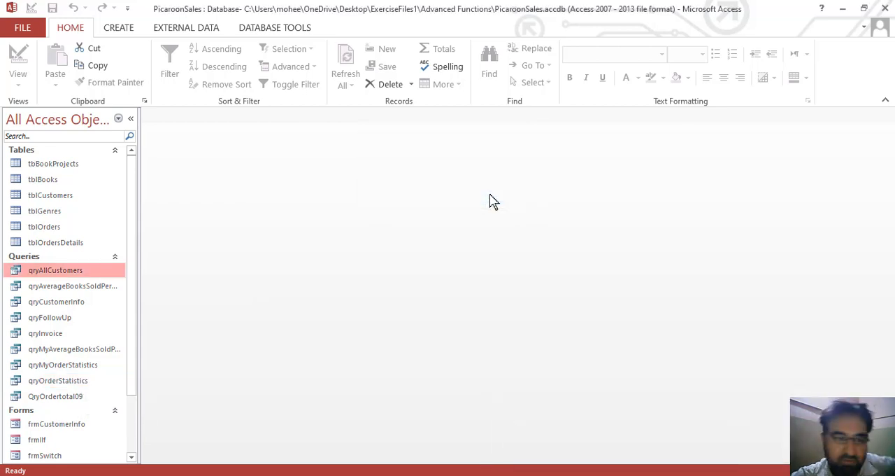
Open qryMyOrderStatistics in Design view, enlarge the design grid and widen the LastOrder column.
left_click_drag(137, 296, 132, 305)
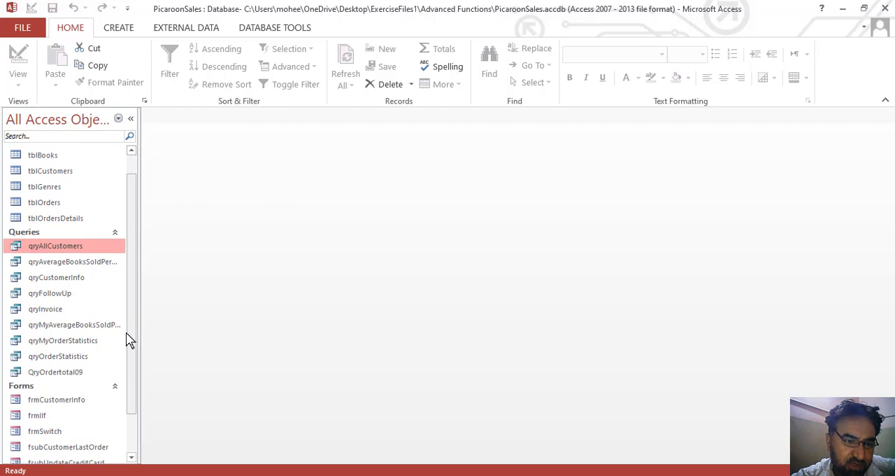
double_click(91, 341)
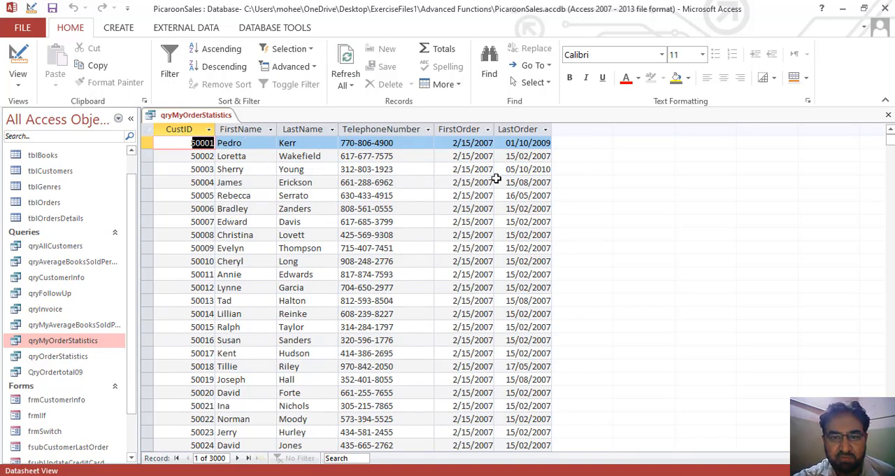
left_click(11, 54)
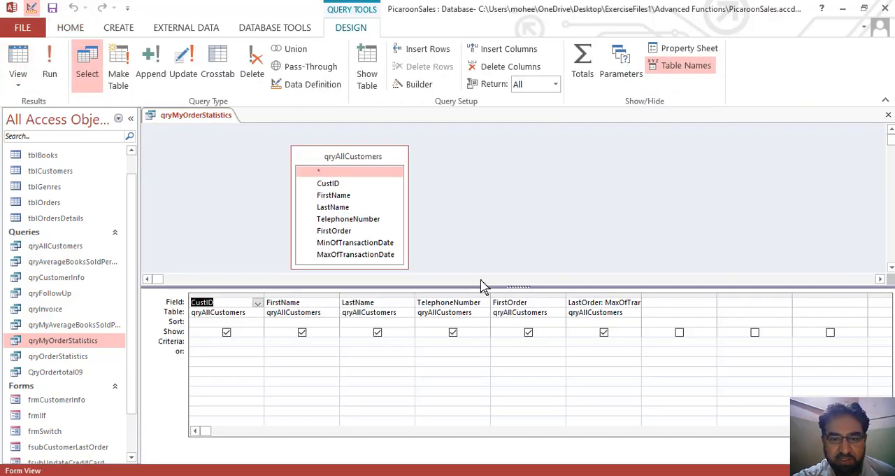
left_click_drag(481, 285, 482, 265)
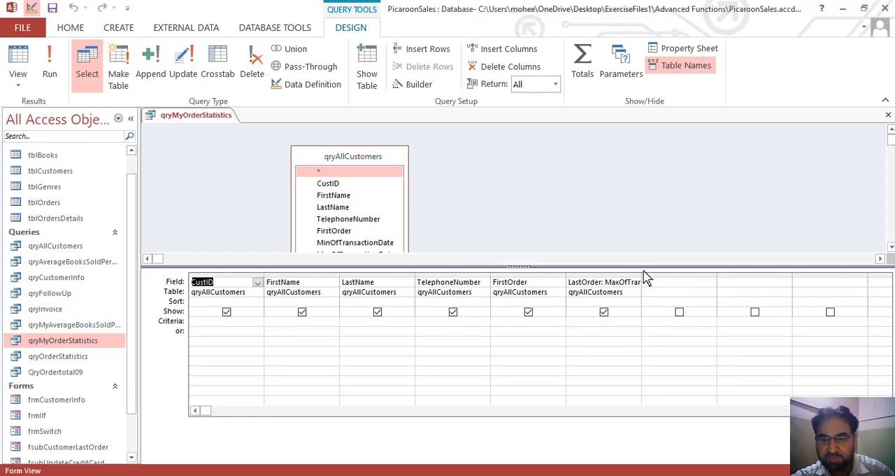
left_click_drag(641, 273, 656, 271)
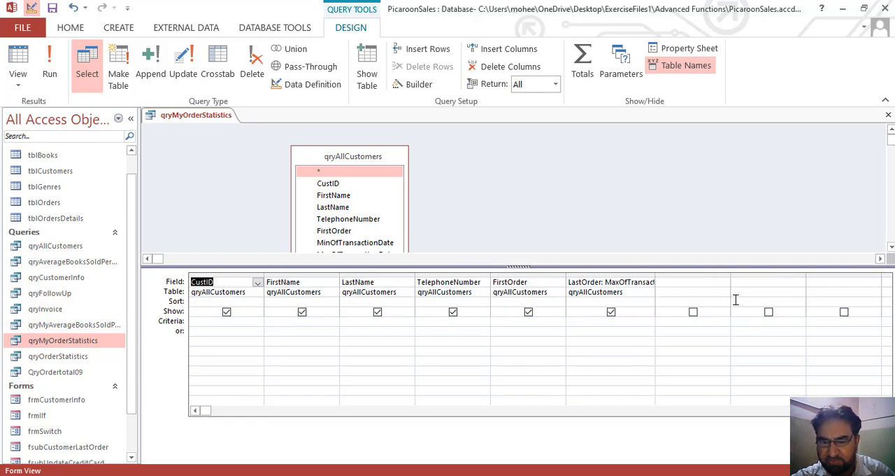
Widen the empty column after LastOrder and start a DateDiff expression there, without the firstdayofweek and firstweekofyear arguments.
left_click(707, 283)
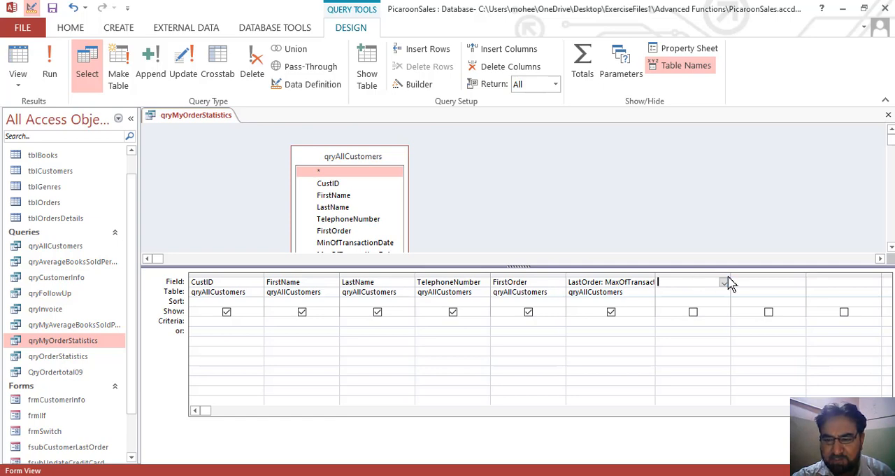
left_click_drag(731, 274, 813, 238)
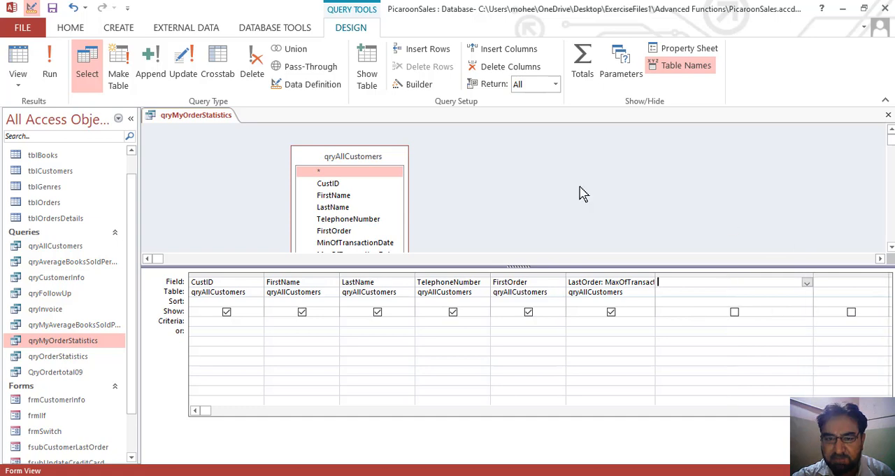
left_click(418, 85)
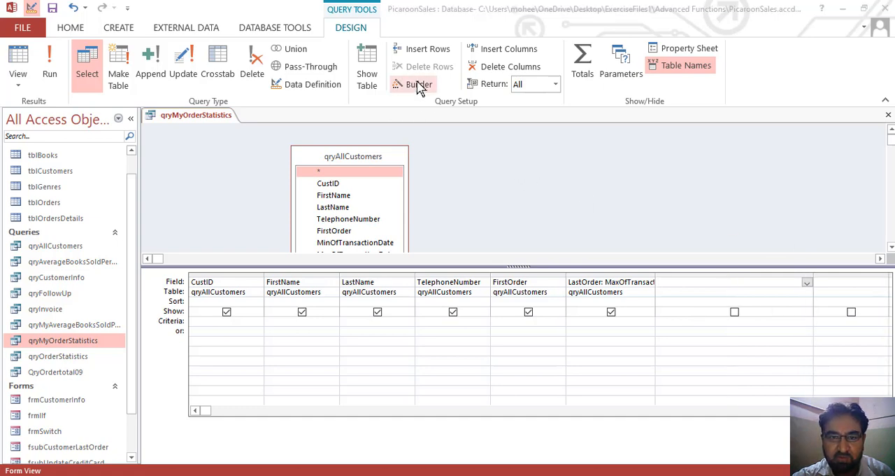
left_click_drag(425, 119, 554, 123)
key("Delete")
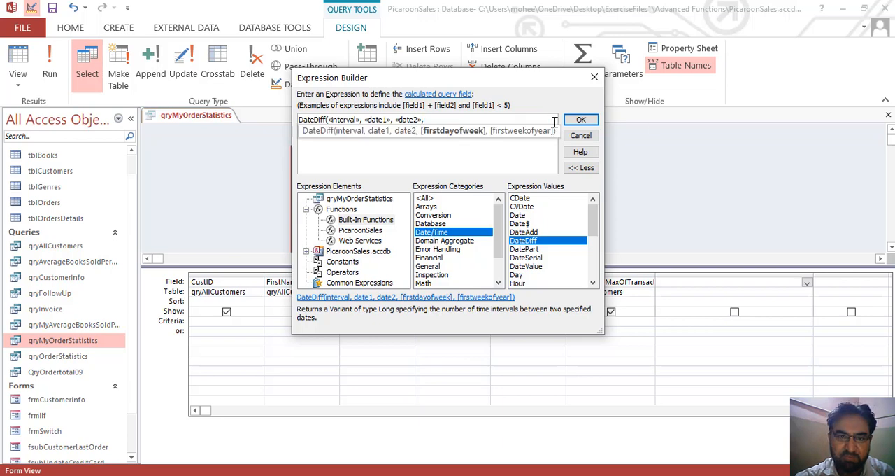
key("BackSpace")
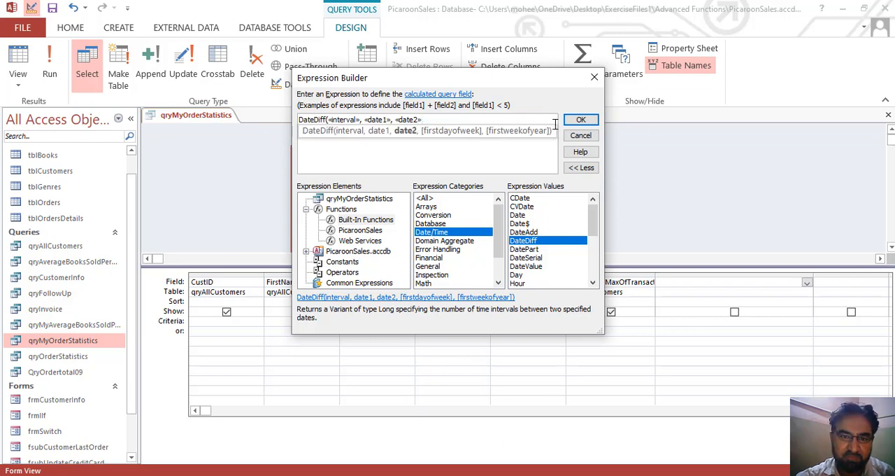
Replace the interval placeholder of the DateDiff expression with "d" to count in days.
left_click(345, 123)
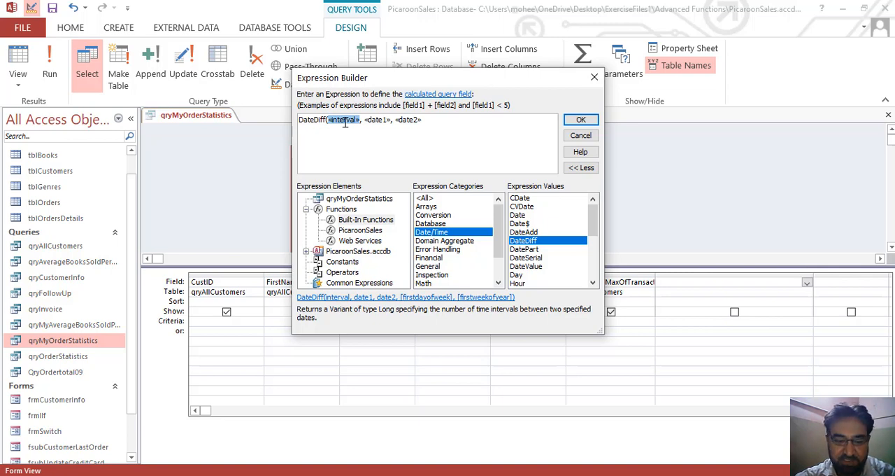
type("\"d")
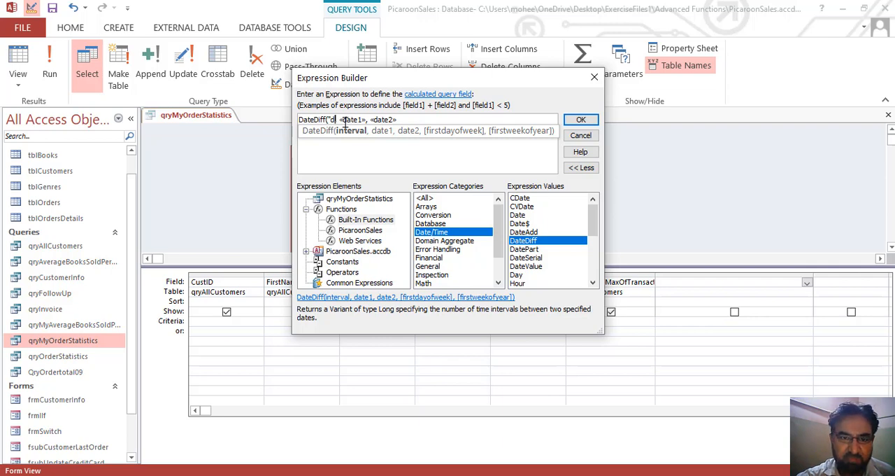
type("\",")
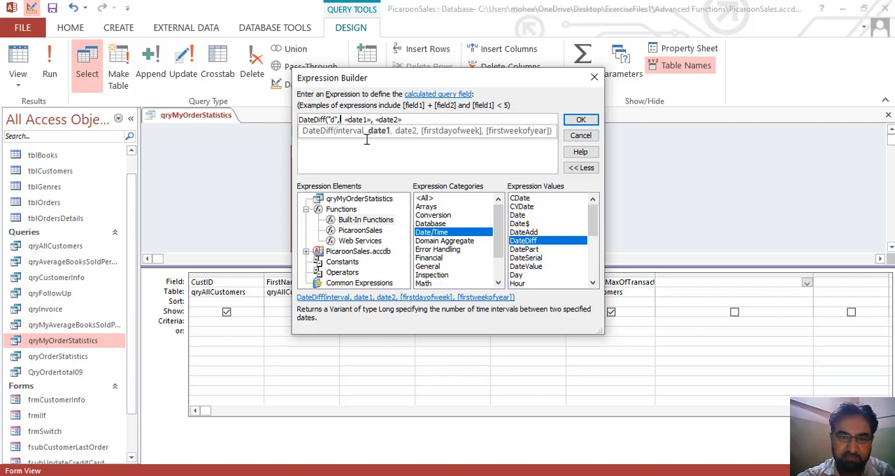
key("BackSpace")
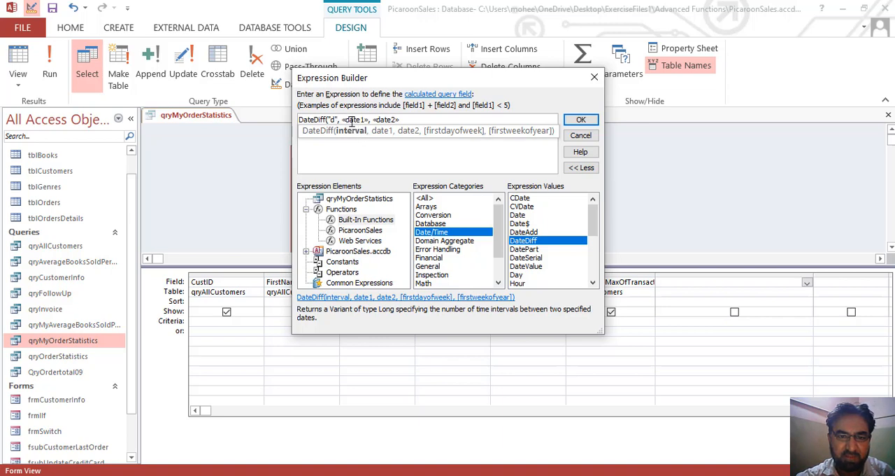
Fill date1 with [FirstOrder] and date2 with [LastOrder] from qryMyOrderStatistics, and accept the expression.
left_click(351, 121)
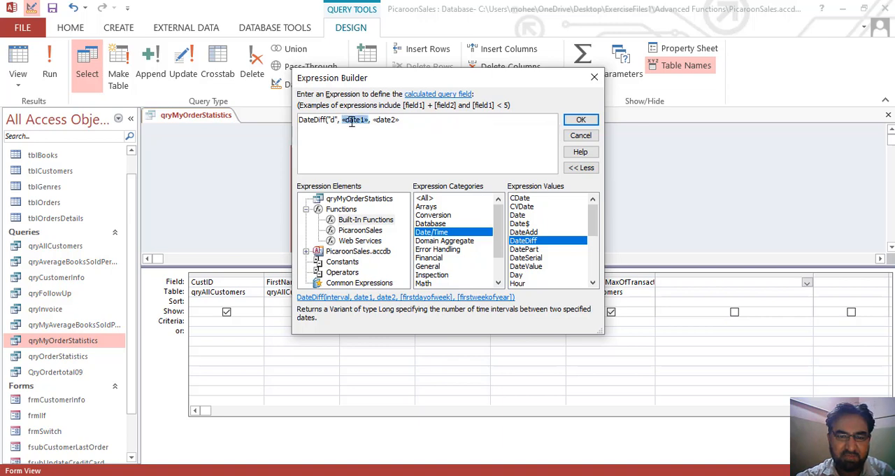
left_click(332, 201)
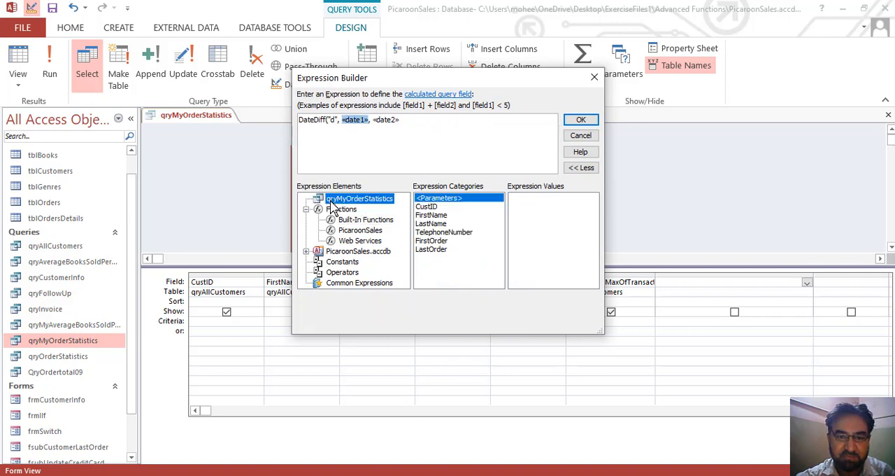
double_click(442, 241)
left_click(400, 120)
double_click(431, 249)
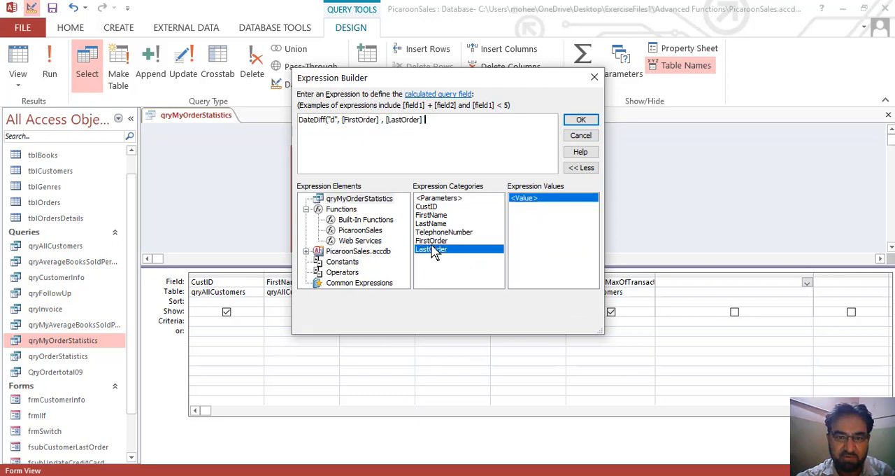
left_click(575, 123)
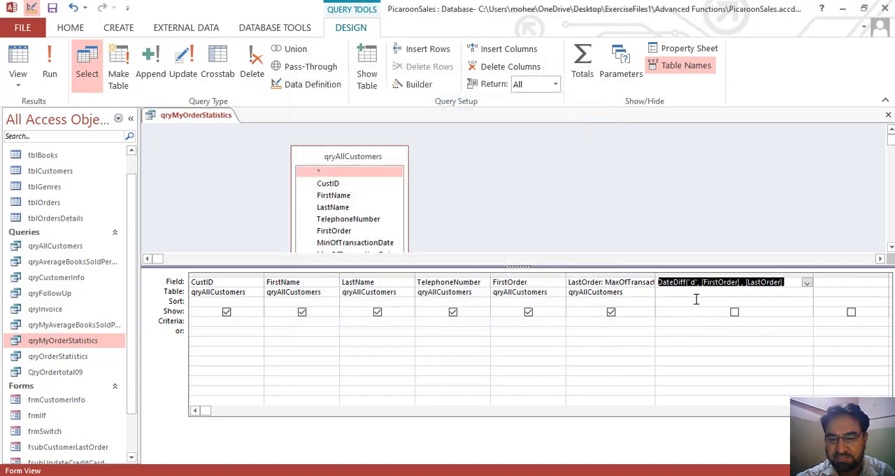
Add the missing closing parenthesis to the DateDiff expression and run qryMyOrderStatistics.
left_click(49, 70)
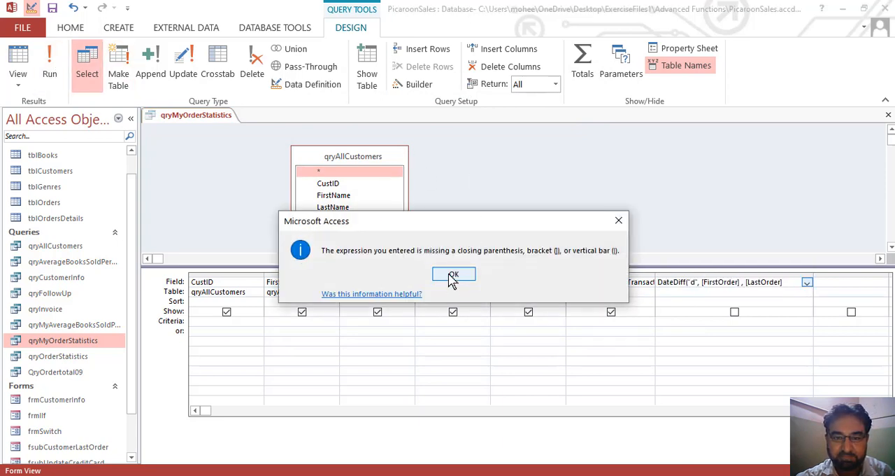
left_click(452, 277)
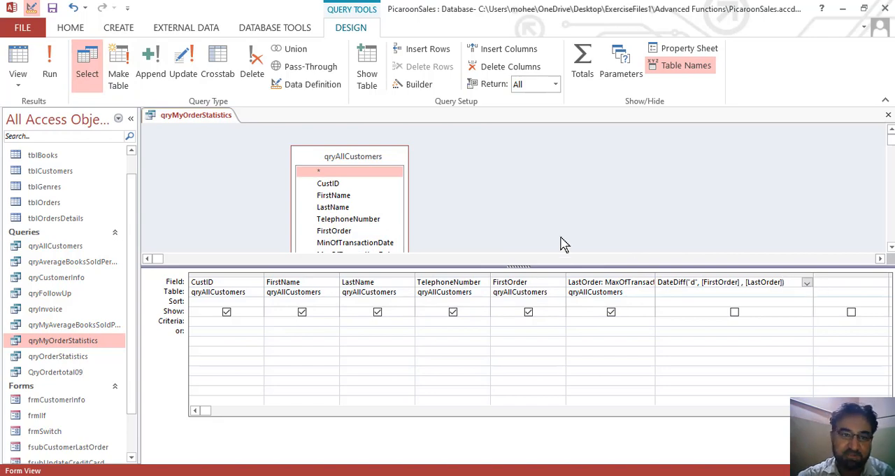
left_click(52, 66)
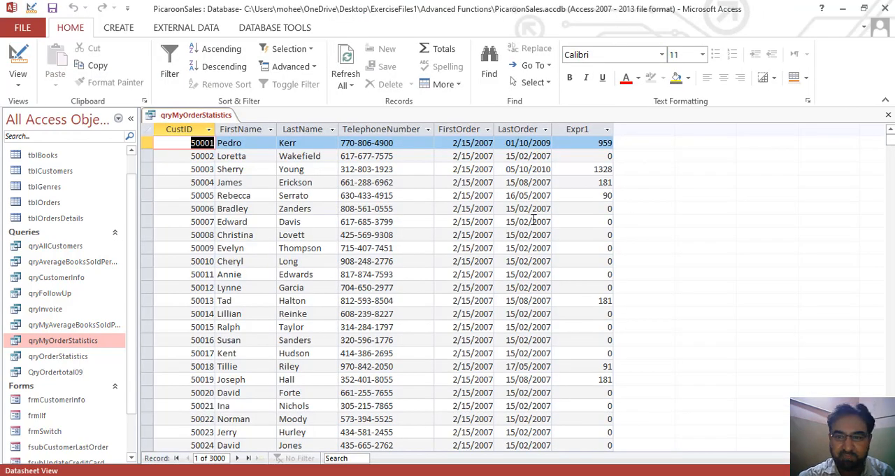
Compare the calculated day differences in Expr1 with the FirstOrder and LastOrder dates of the first few customers.
left_click(598, 143)
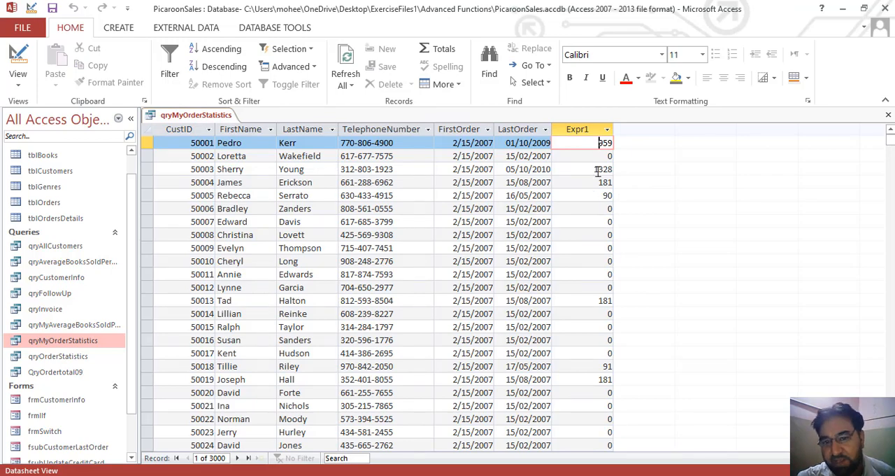
left_click(593, 156)
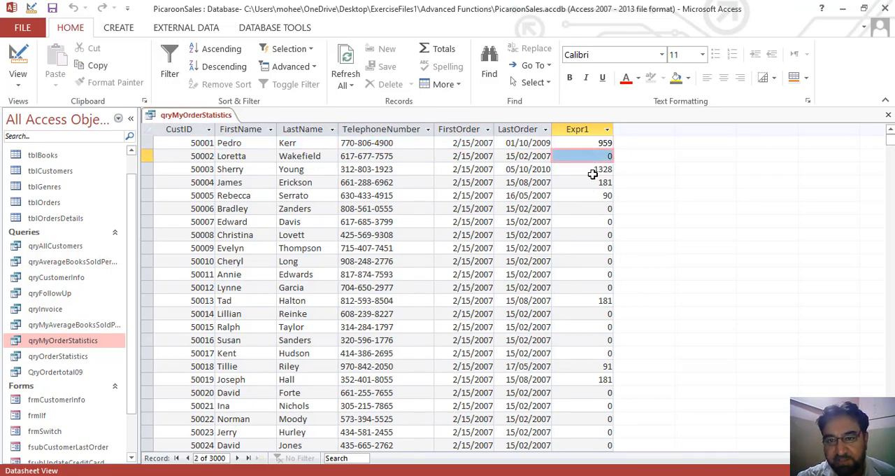
left_click(593, 170)
left_click(593, 196)
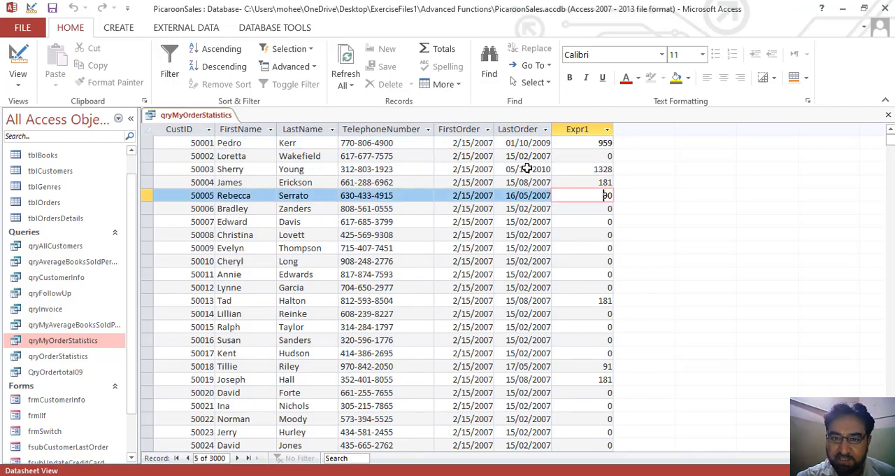
left_click(472, 145)
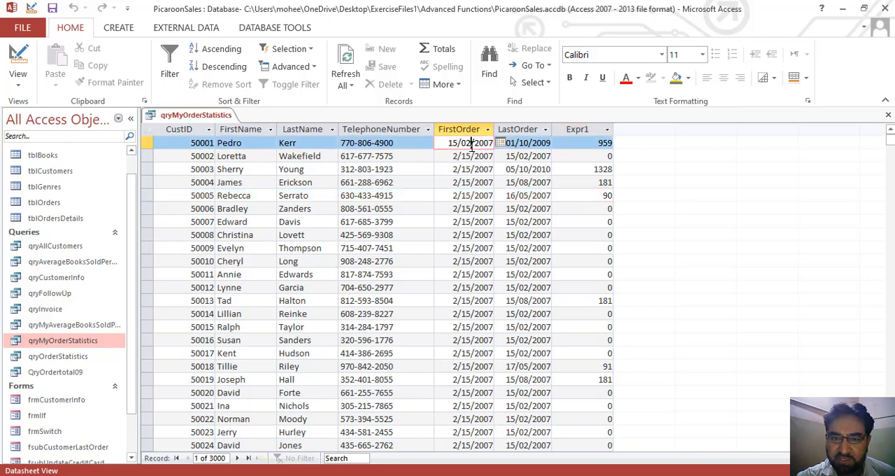
left_click(521, 143)
left_click(594, 143)
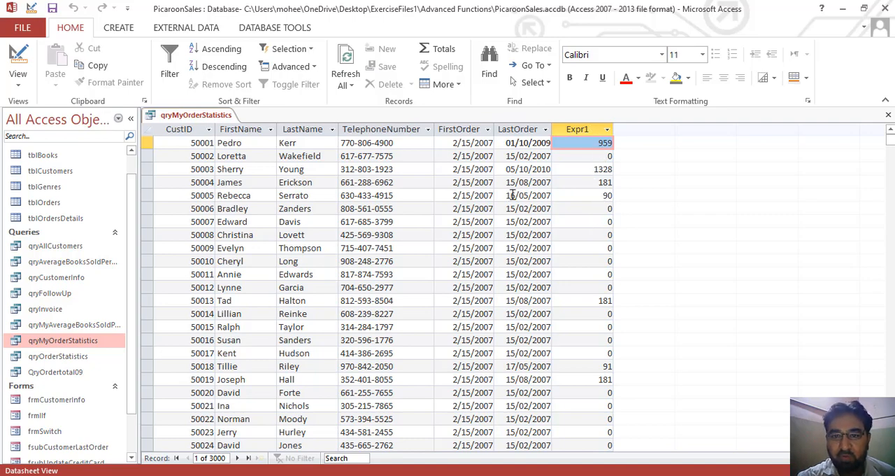
left_click(595, 170)
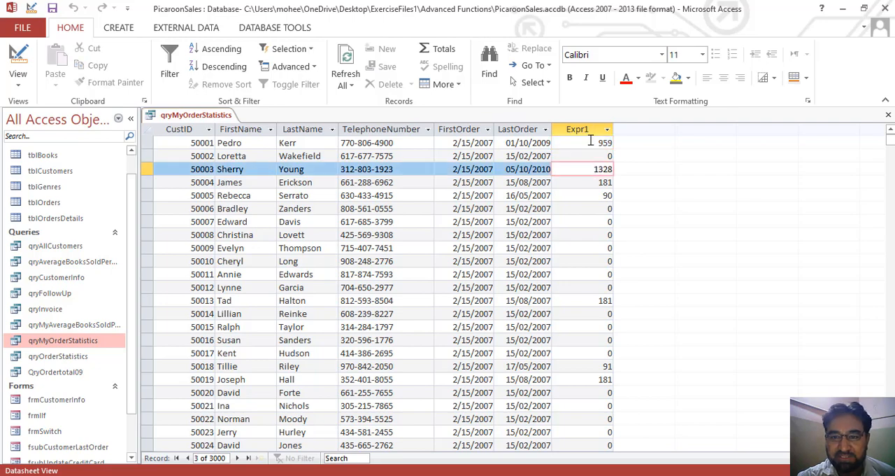
left_click(589, 142)
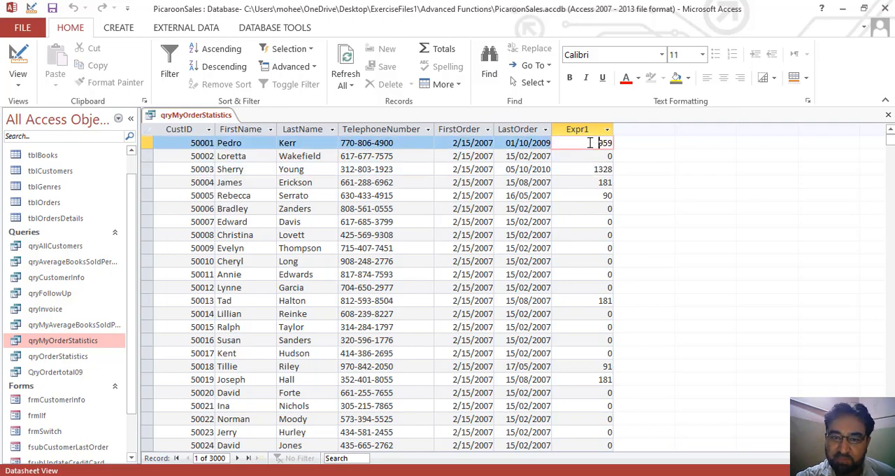
Return the query to Design view, enlarge the table pane, shrink the Expr1 column and widen the empty column after it.
left_click(19, 57)
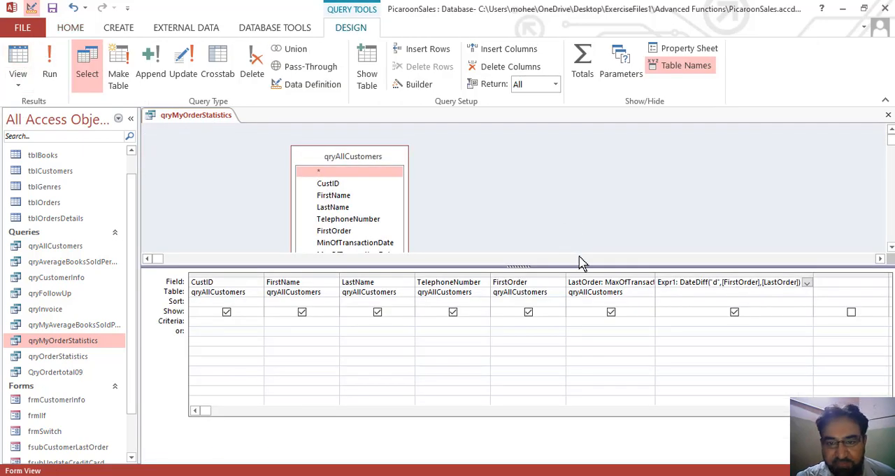
left_click_drag(597, 266, 598, 285)
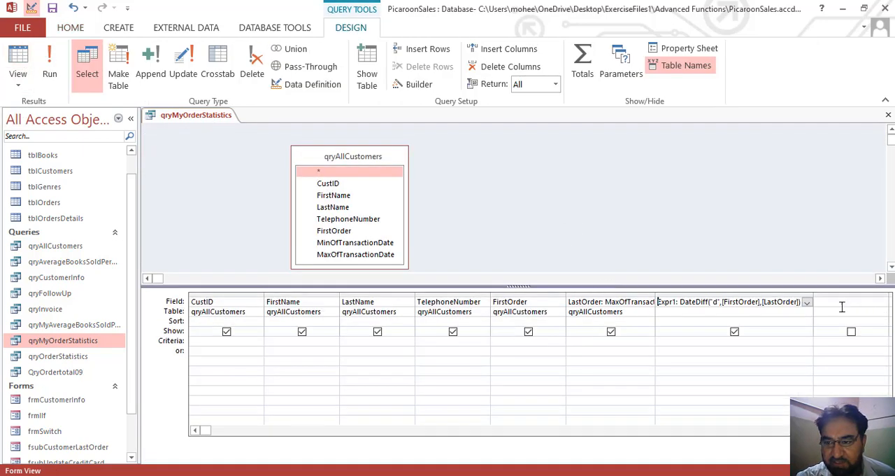
left_click_drag(813, 297, 665, 298)
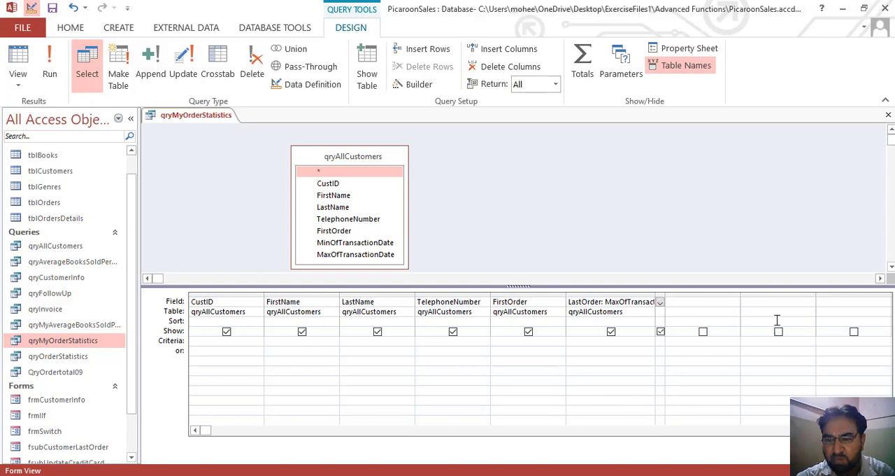
left_click_drag(741, 297, 833, 287)
left_click(732, 303)
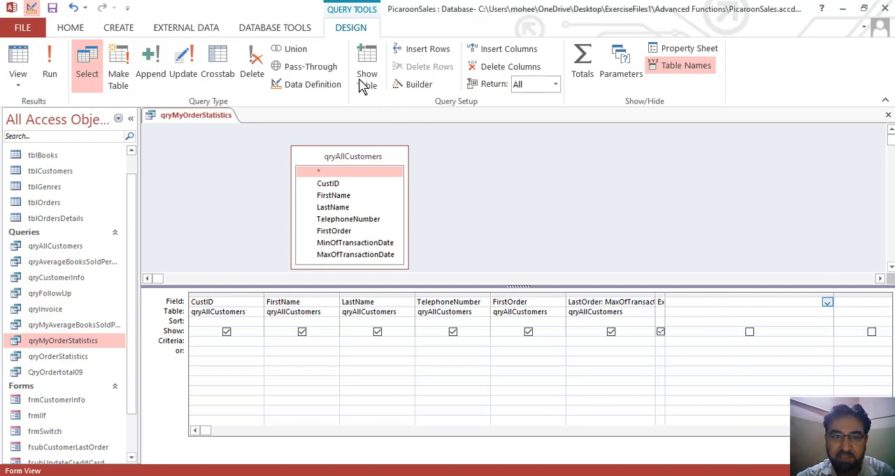
Insert the built-in Date/Time function DateDiff into the empty column through the Expression Builder.
left_click(420, 84)
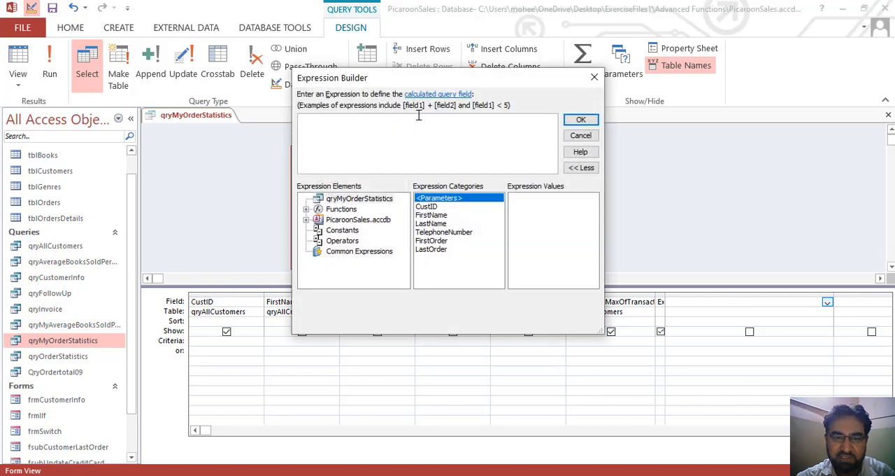
left_click(306, 209)
left_click(352, 221)
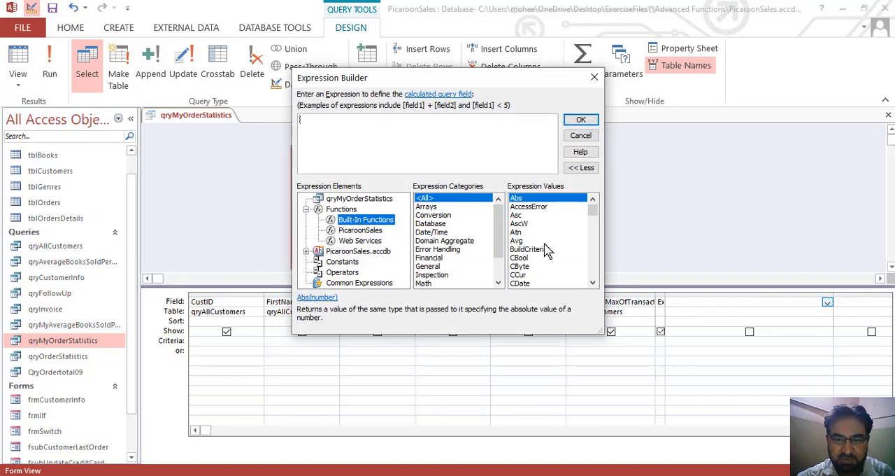
left_click(448, 232)
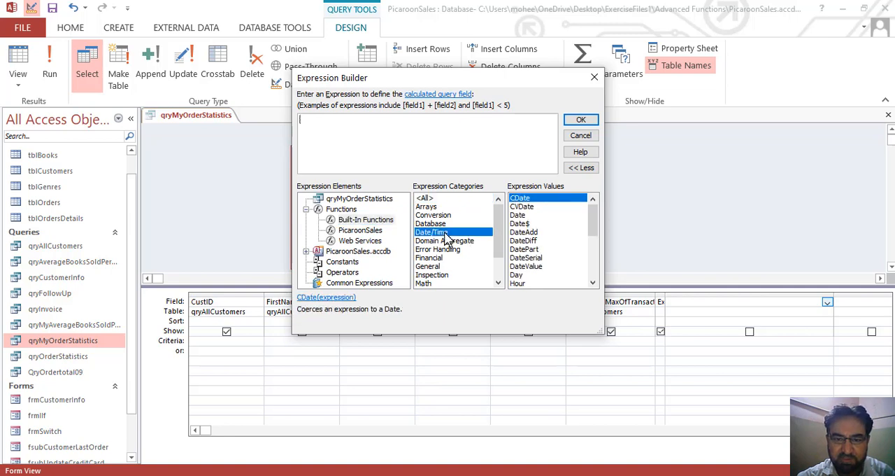
left_click(533, 240)
double_click(533, 240)
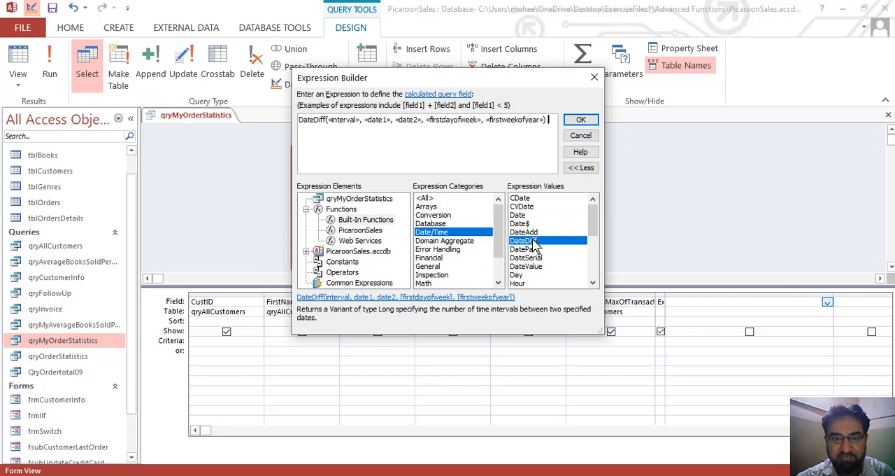
Remove the optional firstdayofweek and firstweekofyear arguments from the DateDiff expression and set its interval to "d".
left_click_drag(554, 119, 423, 124)
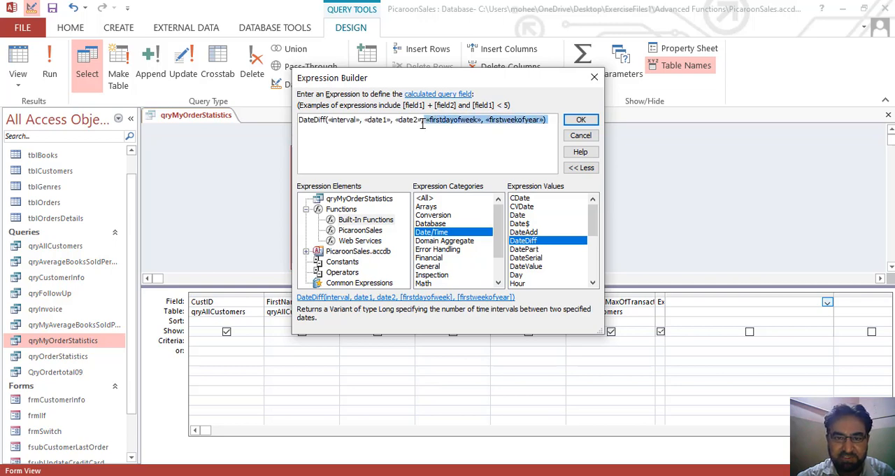
key("Delete")
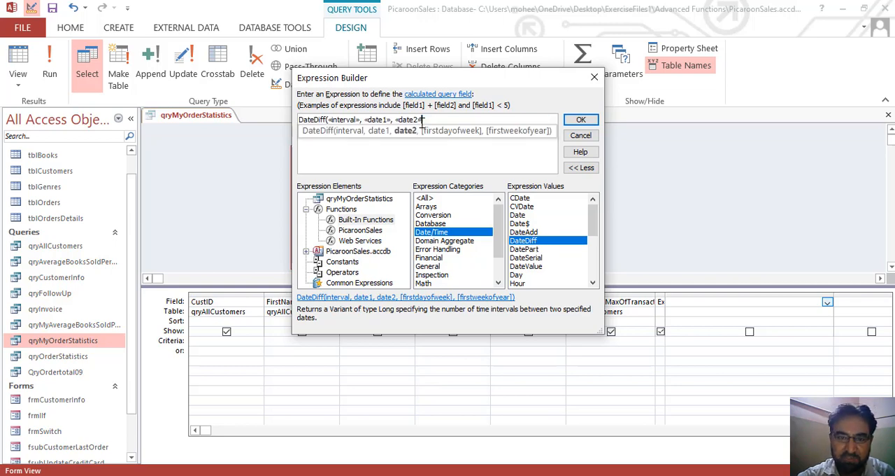
double_click(344, 120)
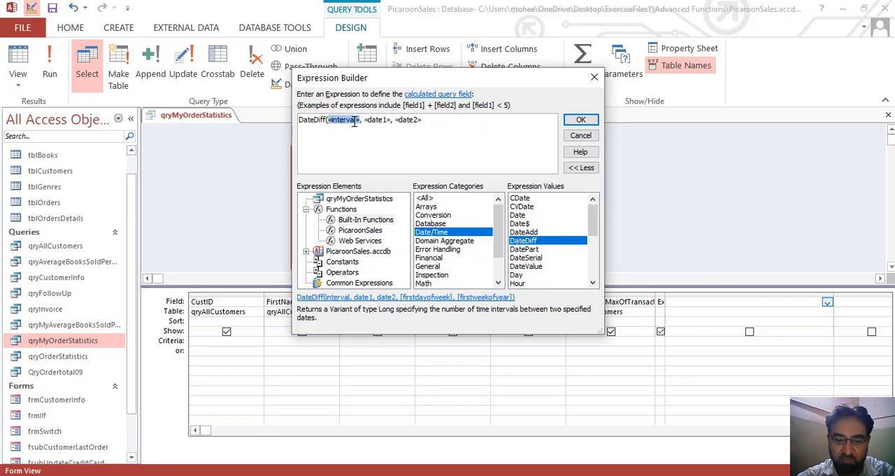
type("\"d\"")
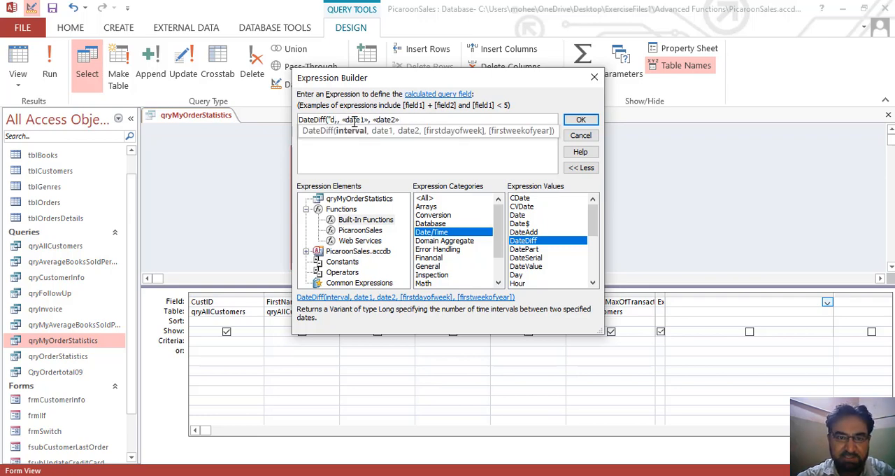
key("BackSpace")
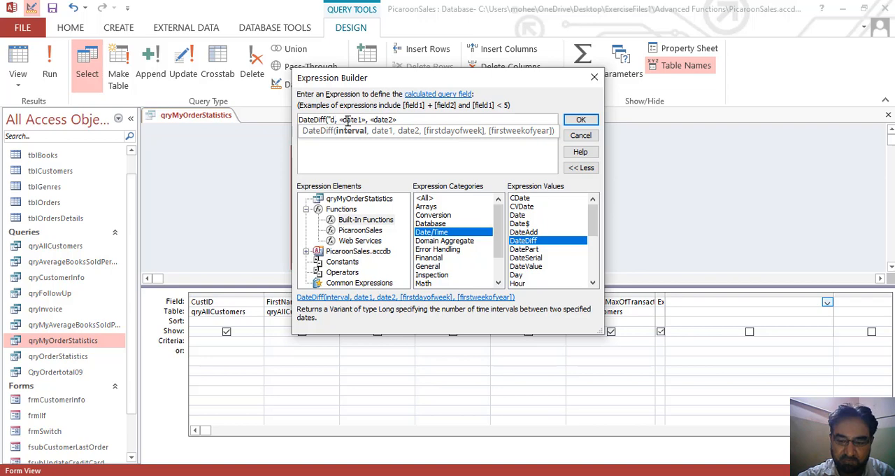
type("\",")
key("Delete")
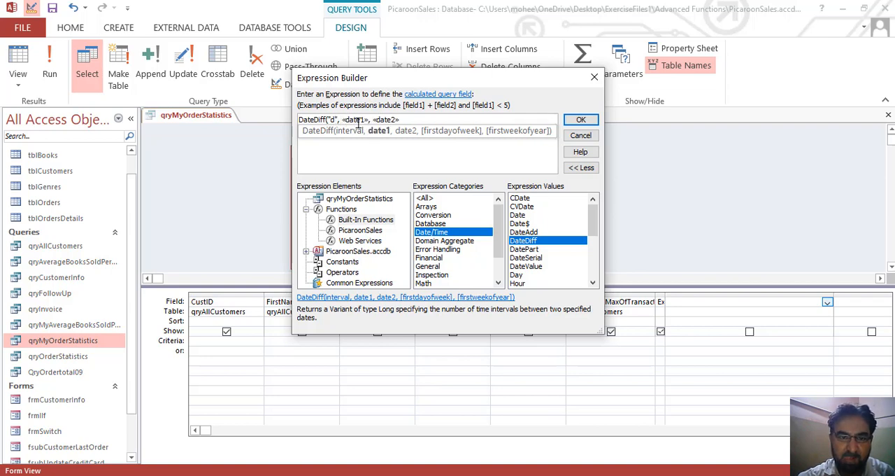
Replace the date1 placeholder with the FirstOrder field of qryMyOrderStatistics.
left_click(357, 121)
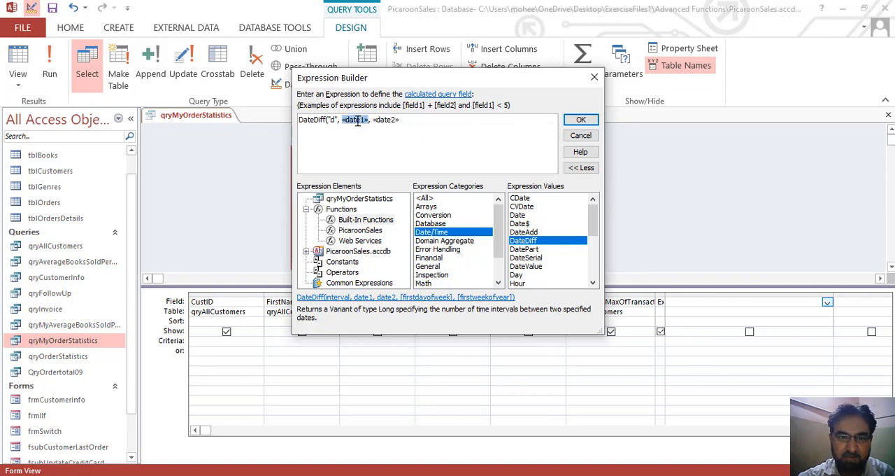
left_click(350, 200)
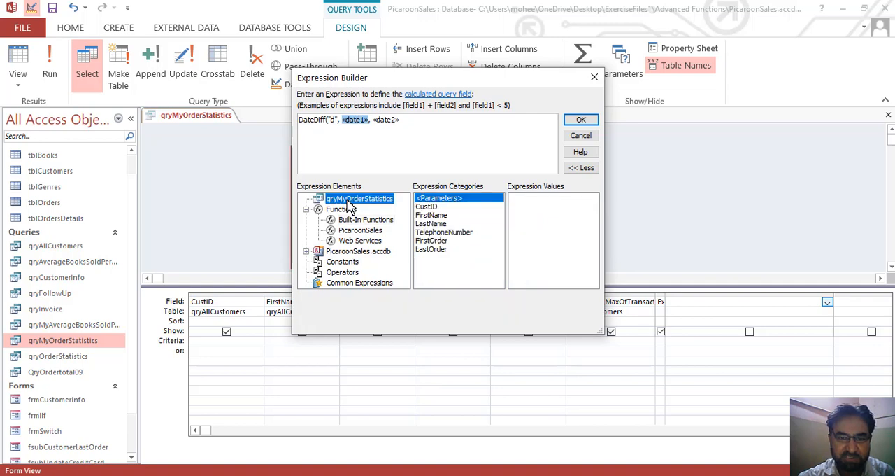
double_click(442, 242)
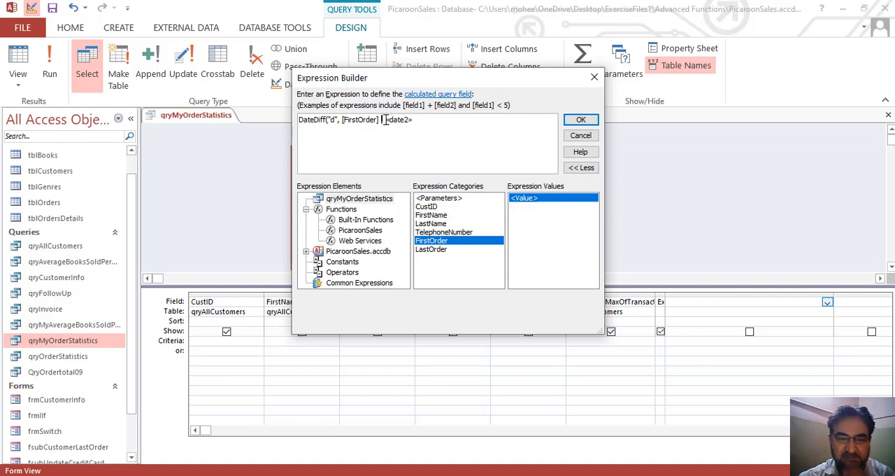
Complete the expression with Date() as the second date and a closing parenthesis, accept it and run the query.
left_click(400, 121)
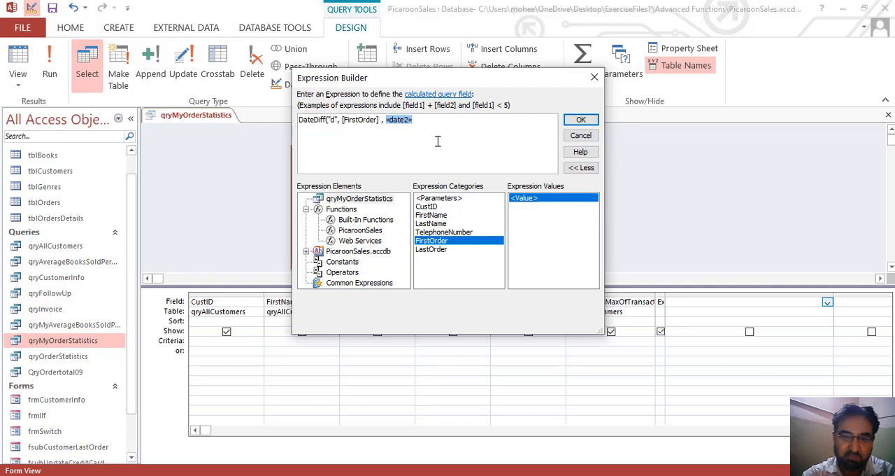
type("Date")
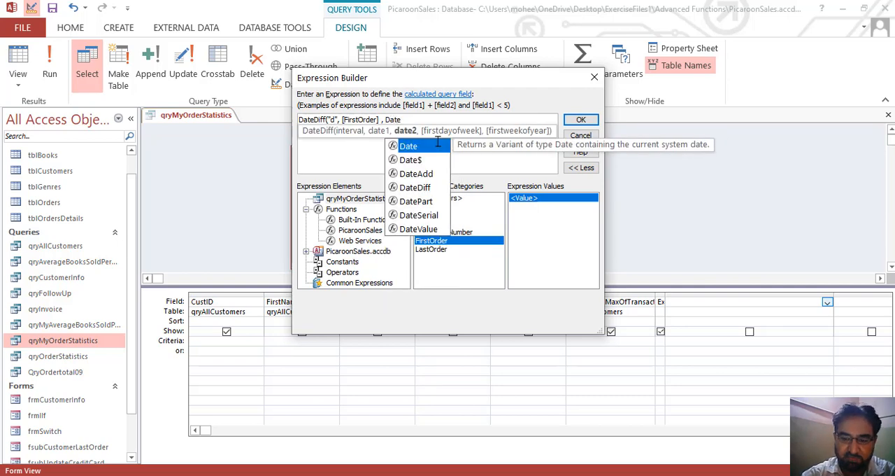
type("()")
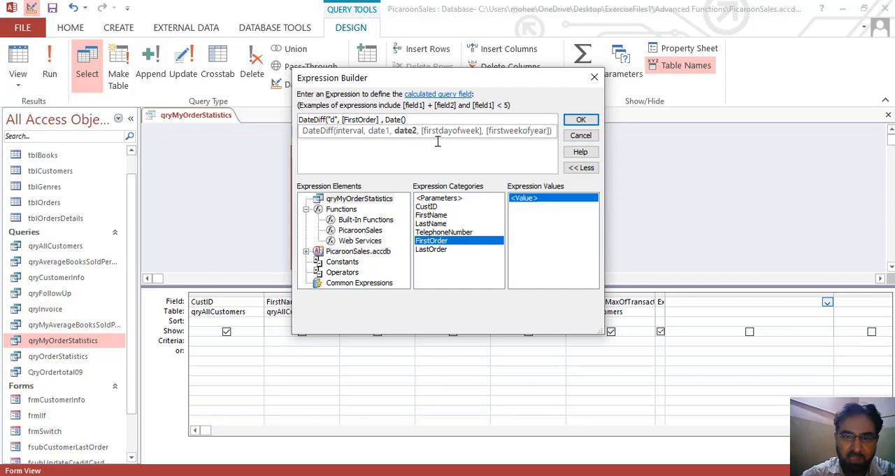
type(")")
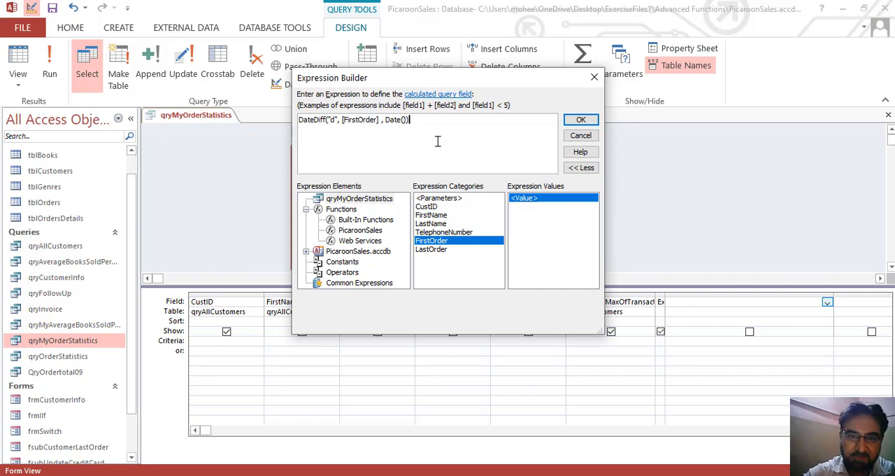
left_click(580, 120)
left_click(734, 321)
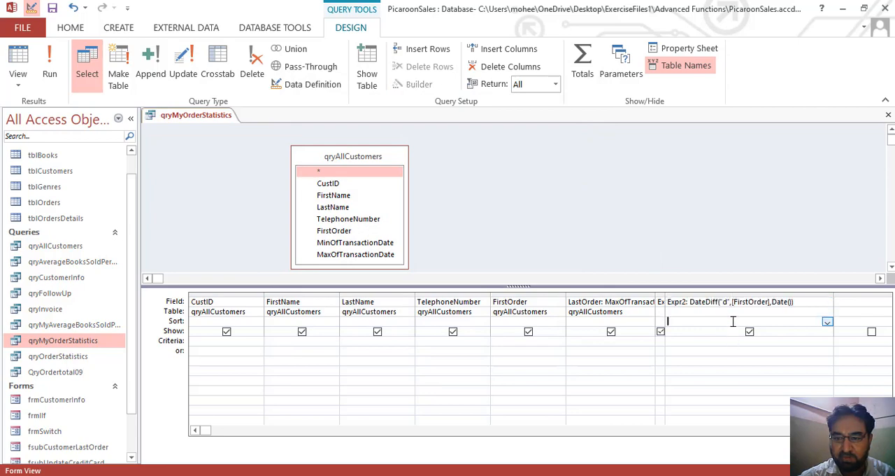
left_click(51, 61)
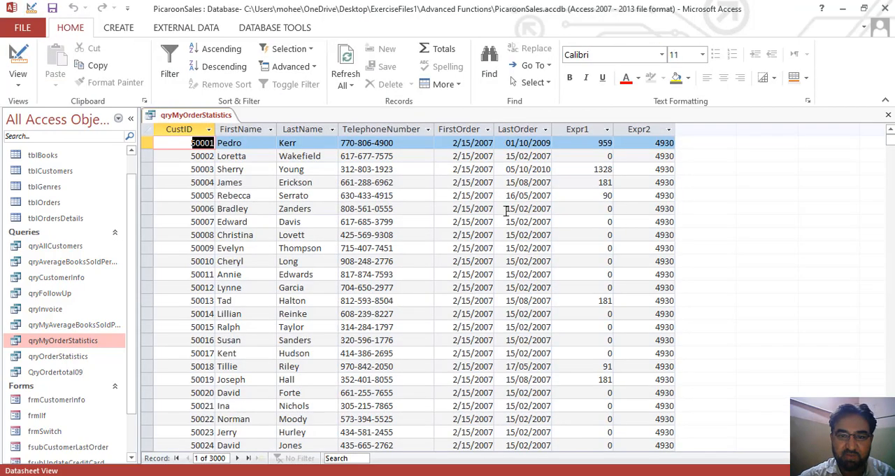
Compare the Expr2 day counts with the LastOrder dates of several customers.
left_click(654, 143)
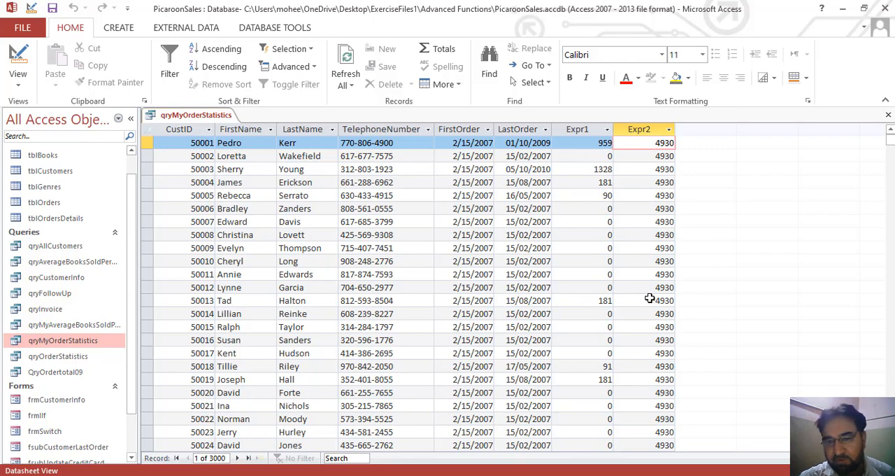
left_click(526, 143)
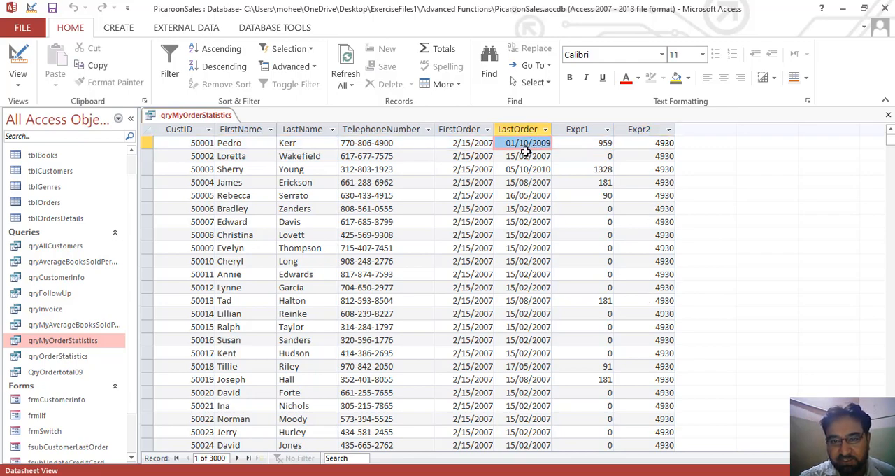
left_click(526, 155)
left_click(528, 183)
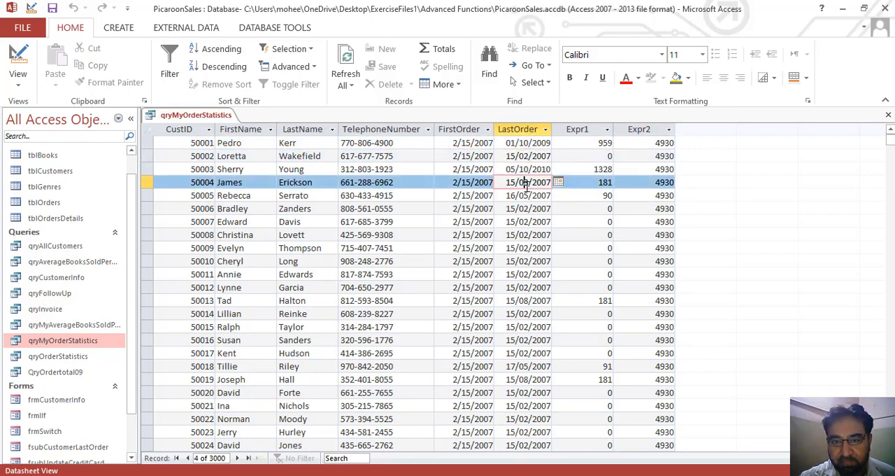
left_click(540, 261)
left_click(665, 247)
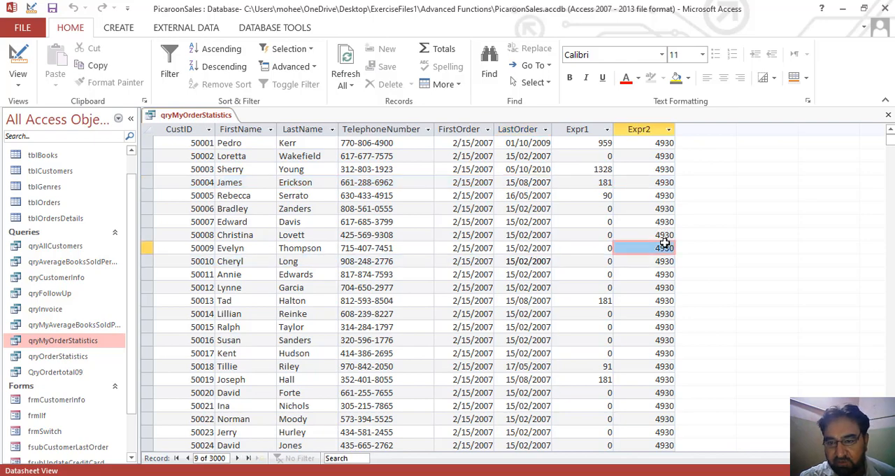
left_click(548, 225)
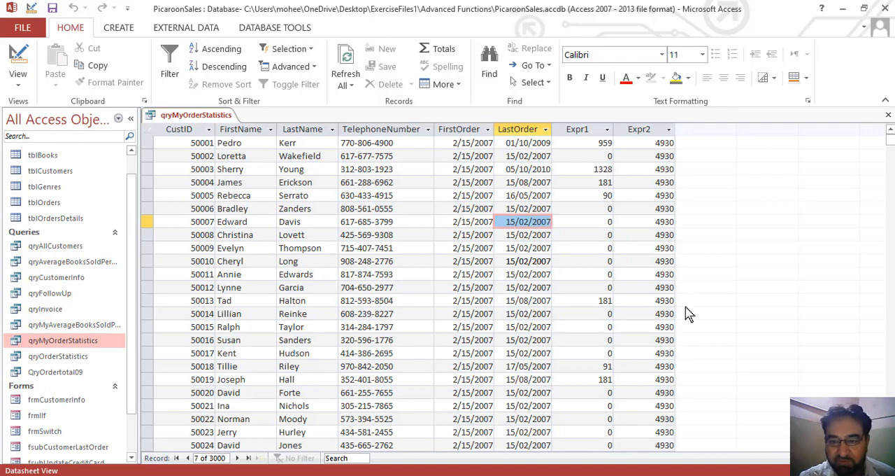
left_click(665, 144)
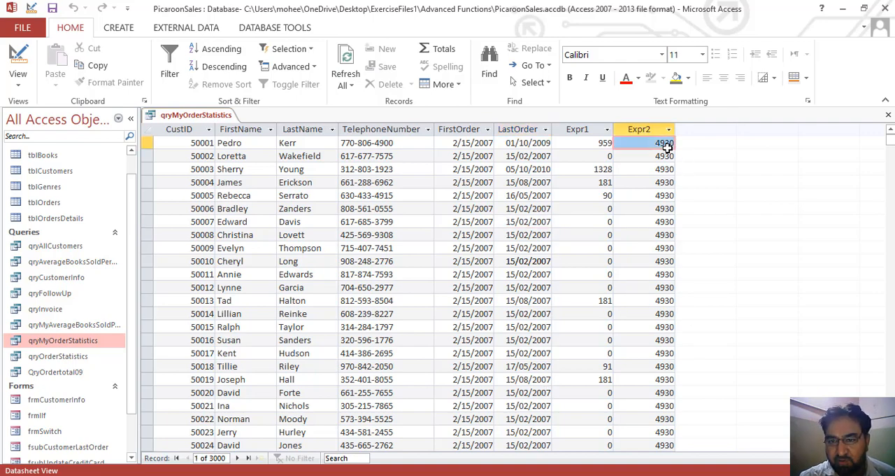
In Design view, replace FirstOrder with LastOrder in the Expr2 DateDiff expression and run the query again.
left_click(17, 56)
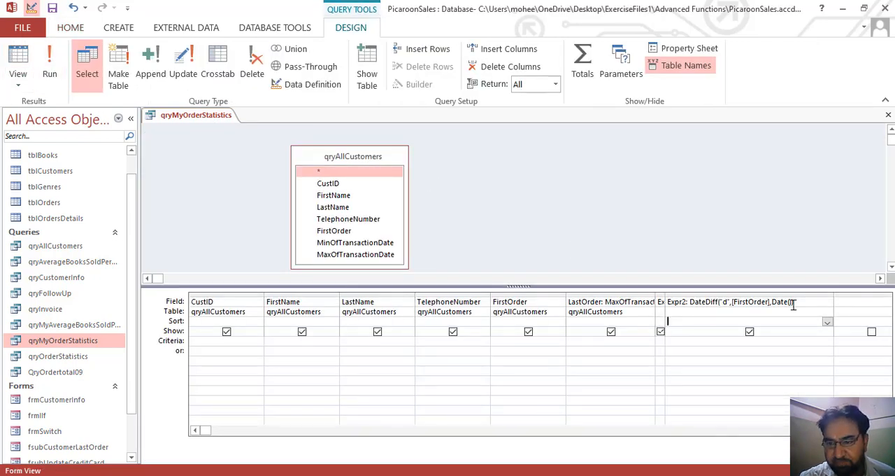
left_click(794, 303)
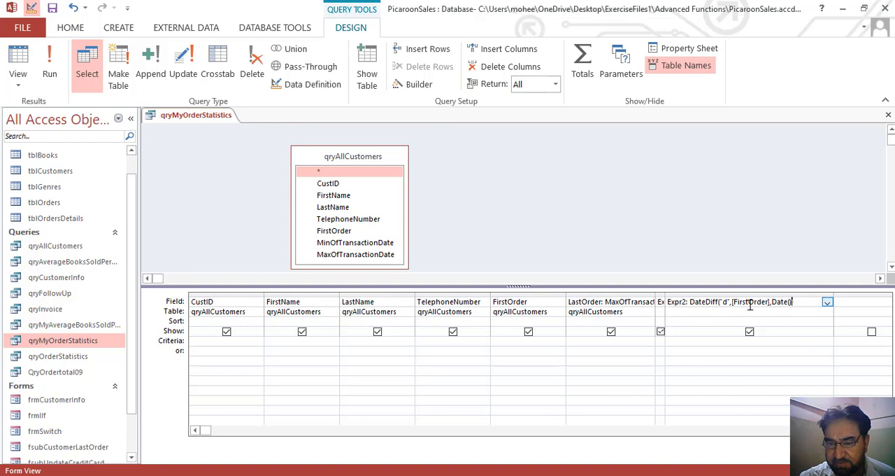
left_click(749, 303)
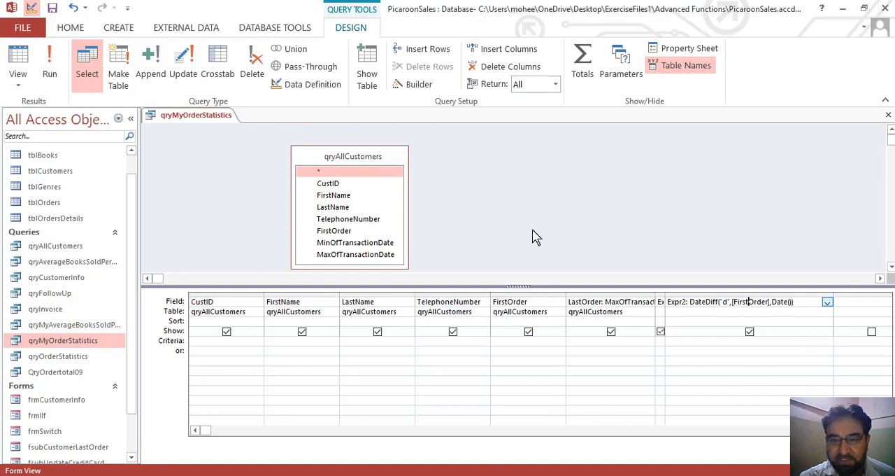
left_click(761, 308)
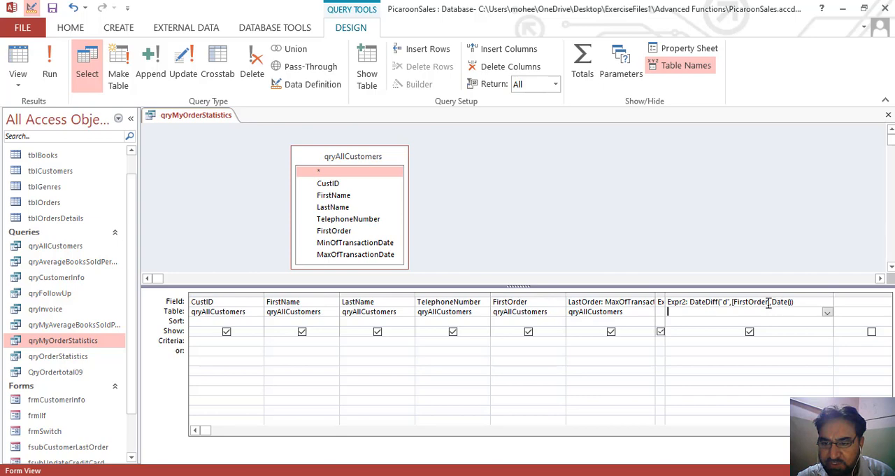
left_click(769, 302)
key("BackSpace")
key("BackSpace")
key("BackSpace")
key("BackSpace")
key("BackSpace")
key("BackSpace")
key("BackSpace")
key("BackSpace")
key("BackSpace")
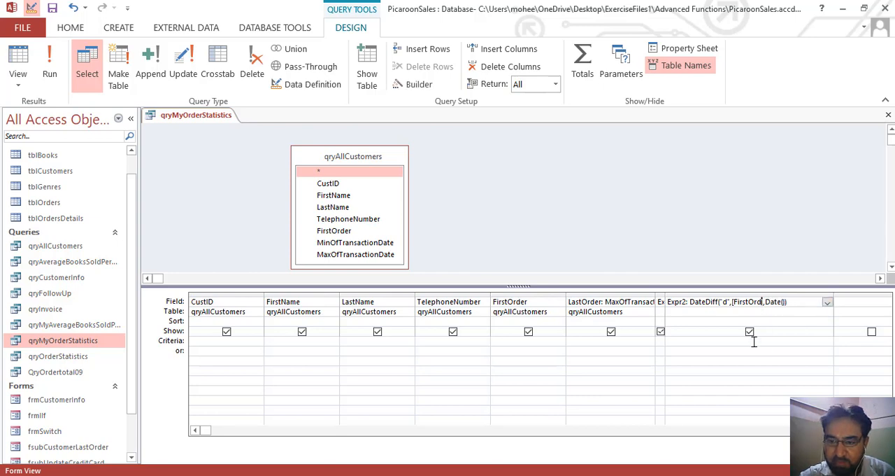
key("BackSpace")
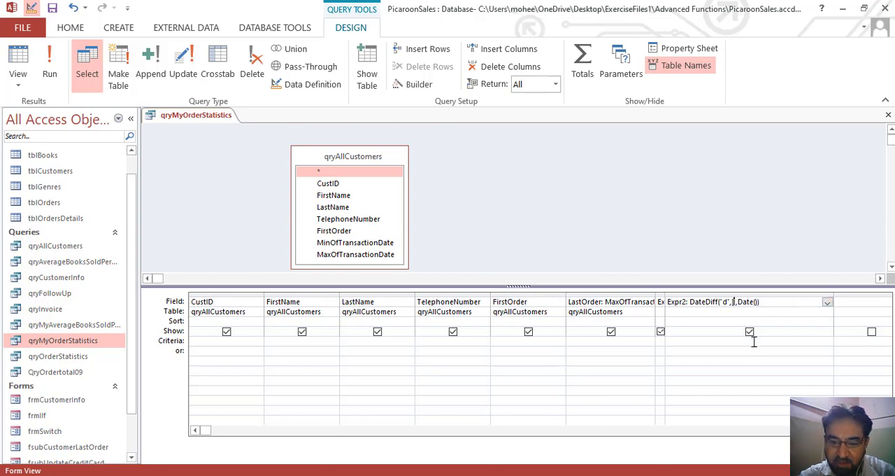
type("LastOrder")
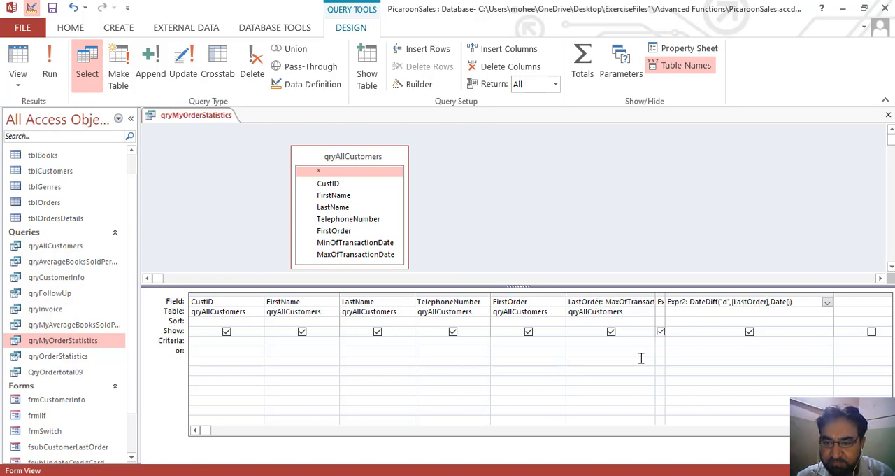
left_click(782, 313)
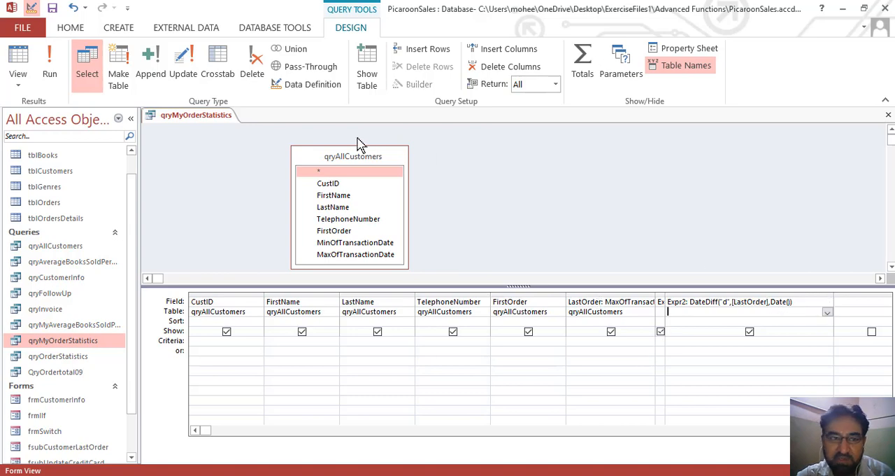
left_click(50, 72)
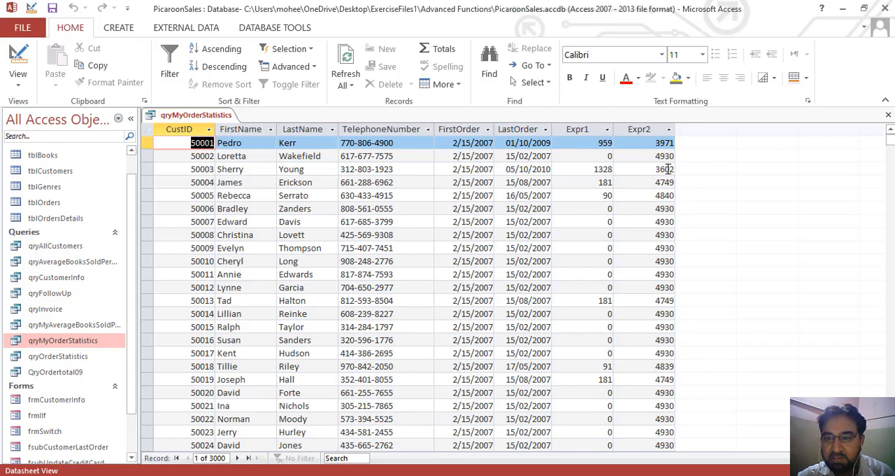
Examine the recalculated Expr2 day counts for the first six customers.
left_click(658, 144)
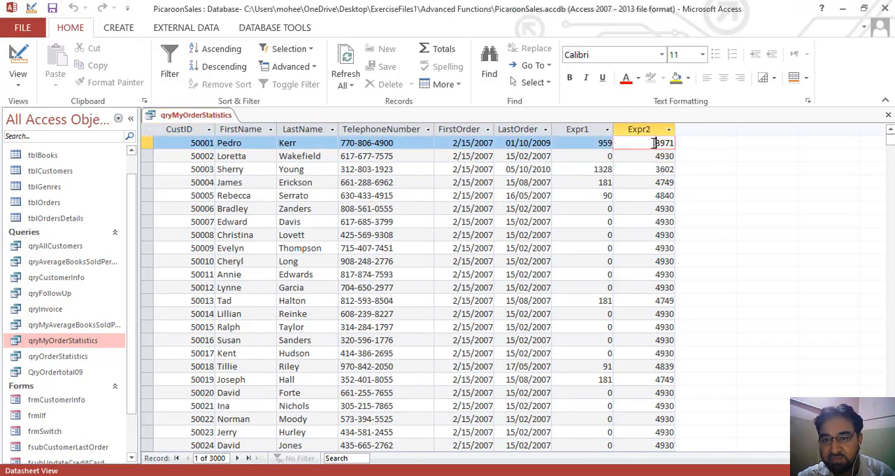
left_click(652, 158)
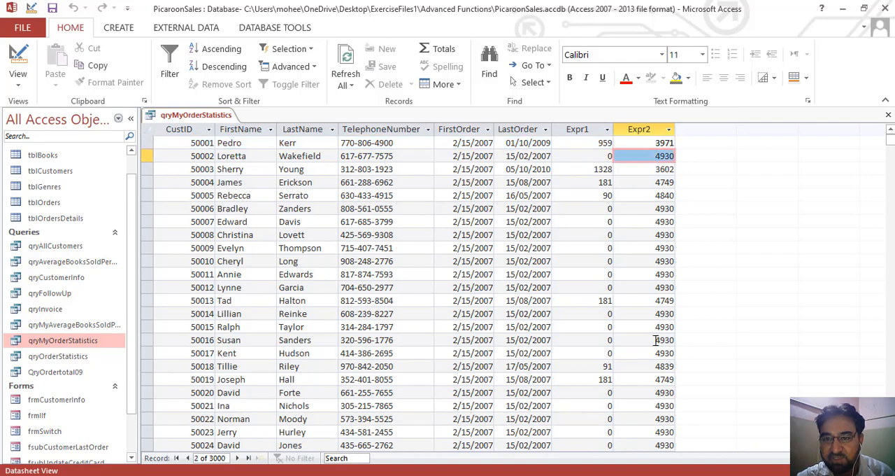
mouse_move(890, 137)
left_mouse_down()
mouse_move(891, 166)
mouse_move(890, 138)
left_mouse_up()
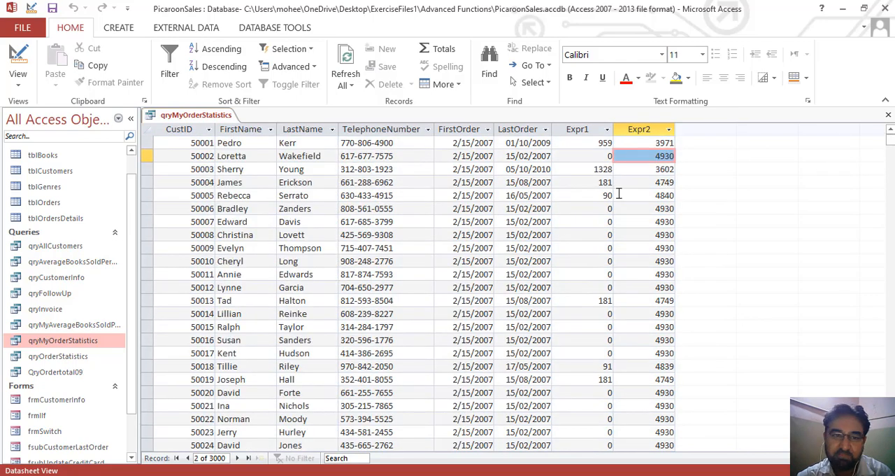
left_click(658, 170)
left_click(656, 196)
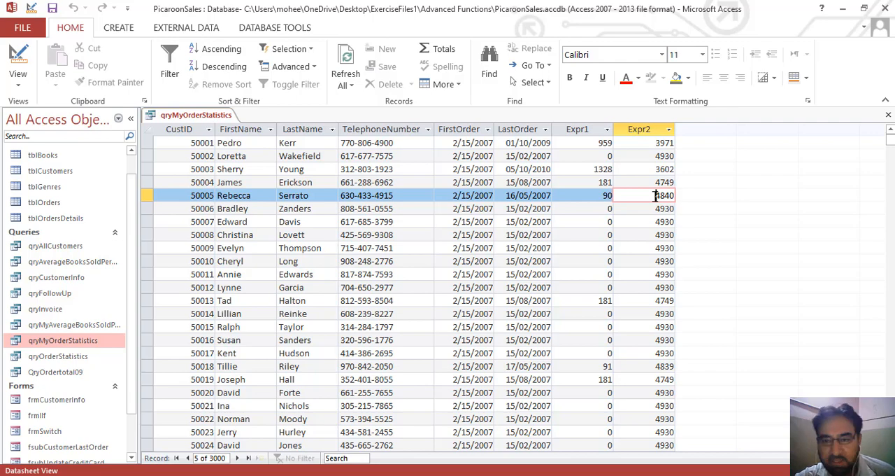
left_click(655, 210)
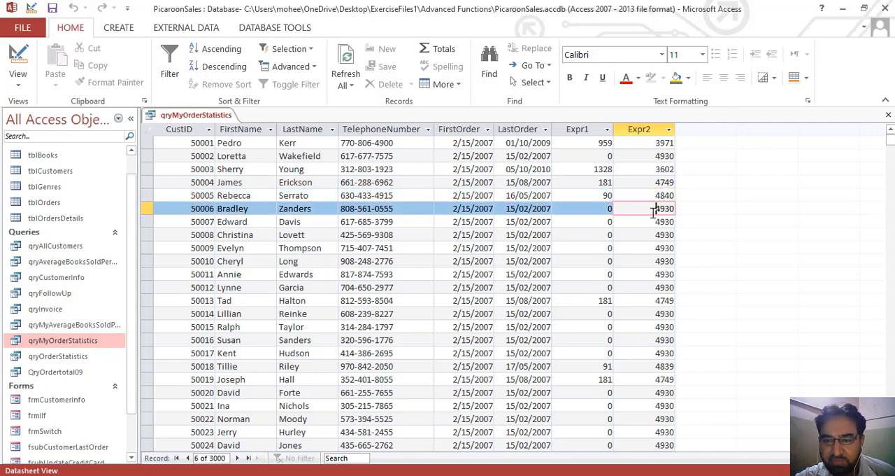
Examine the Expr2 day counts from the seventh to the fifteenth customer and the Expr1 values of the last two of them.
left_click(653, 222)
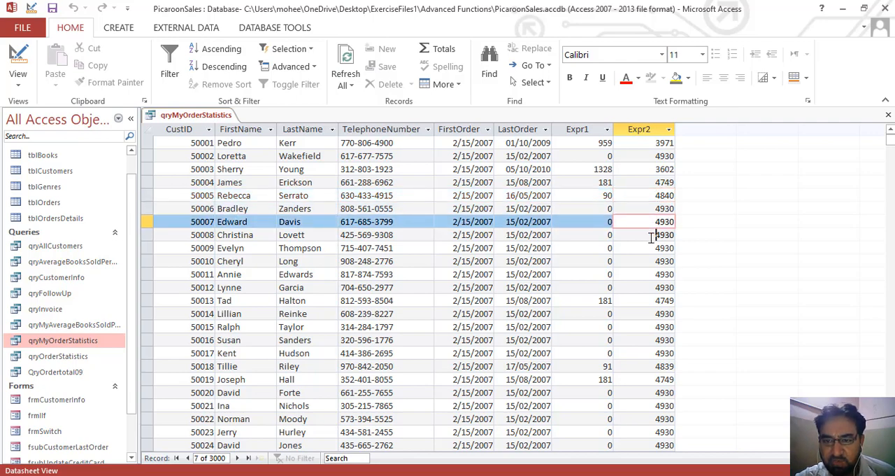
left_click(650, 236)
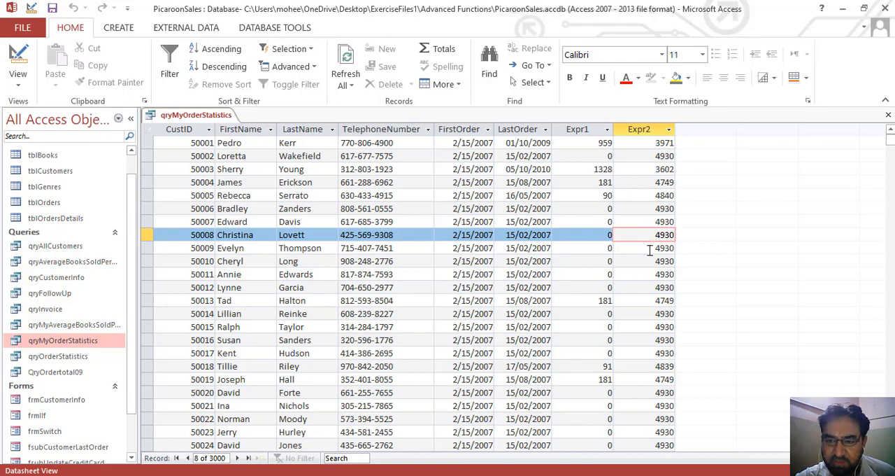
left_click(650, 249)
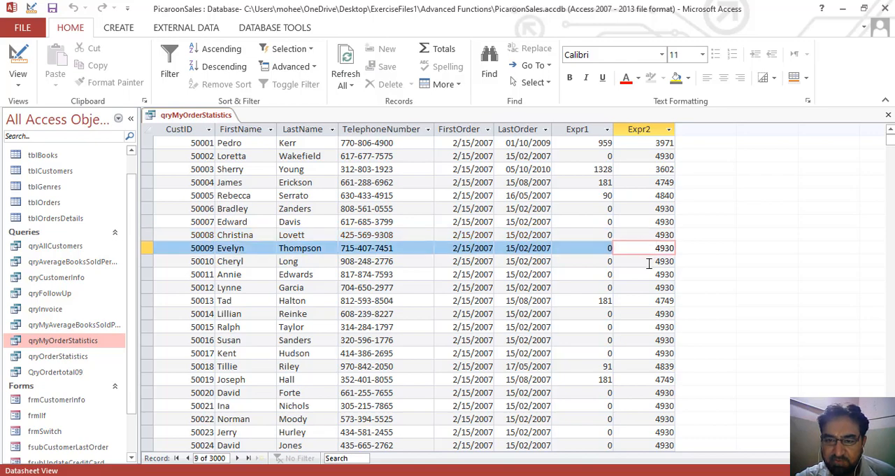
left_click(649, 263)
left_click(649, 275)
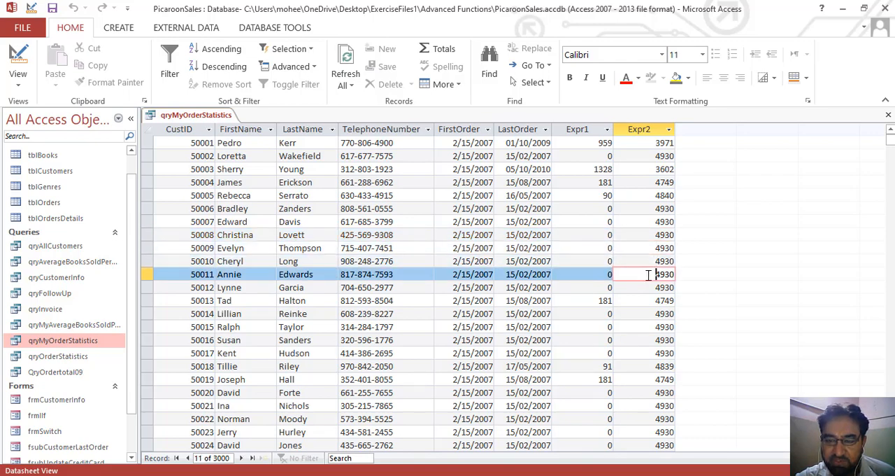
left_click(649, 287)
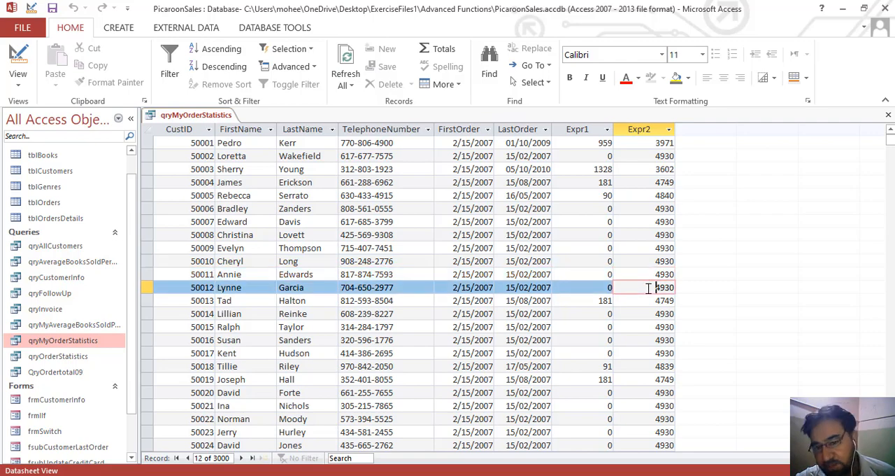
left_click(649, 301)
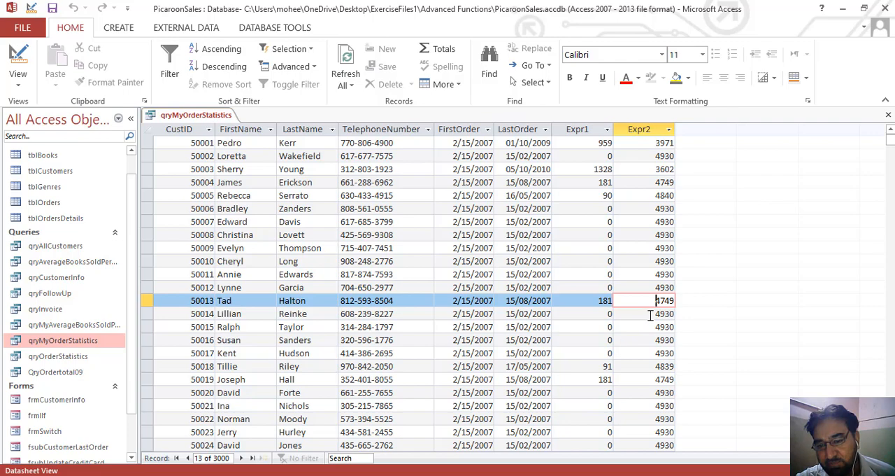
left_click(651, 314)
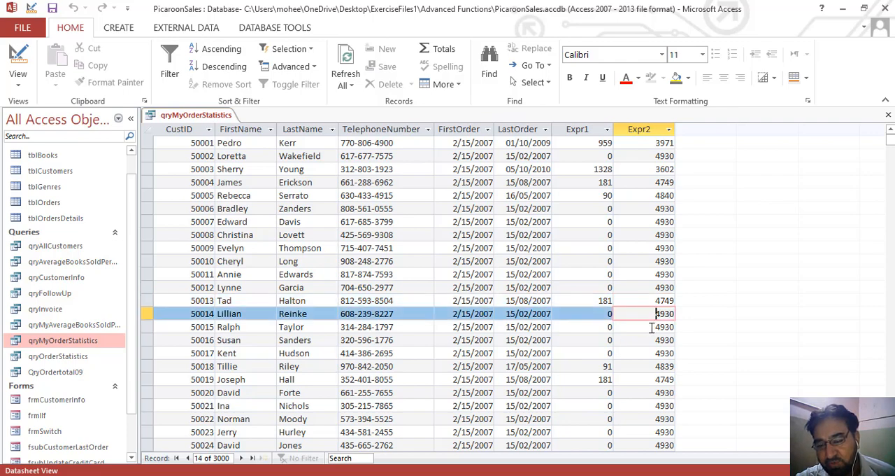
left_click(651, 326)
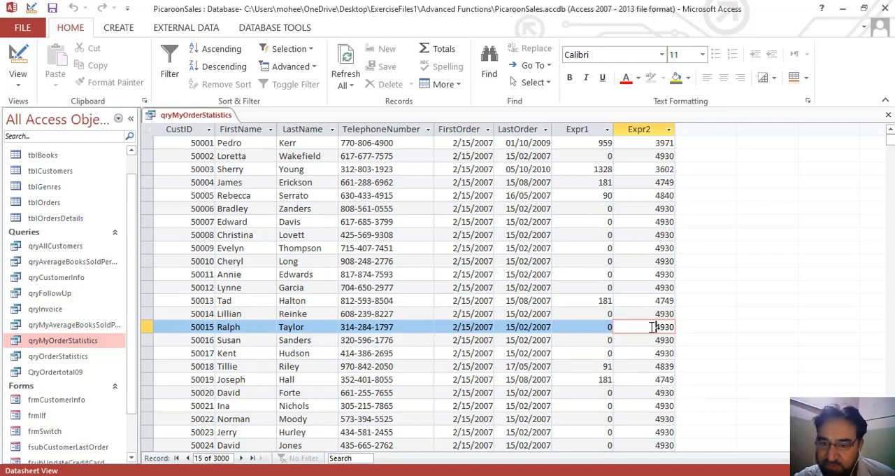
left_click(605, 327)
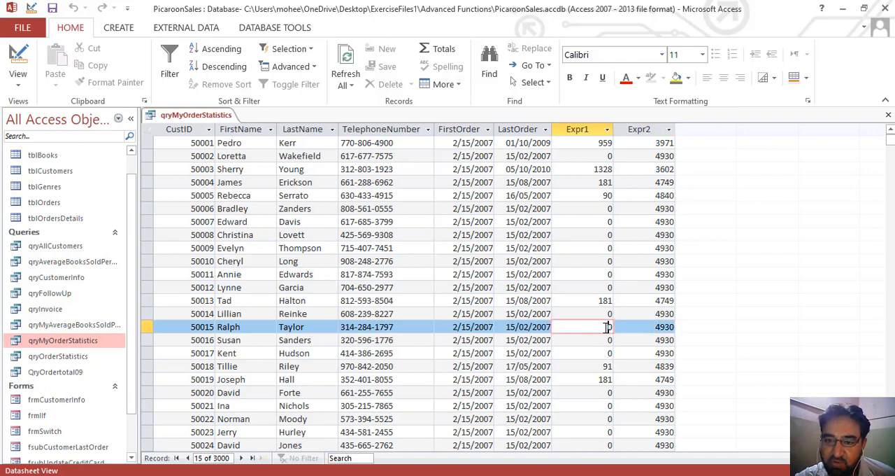
left_click(605, 313)
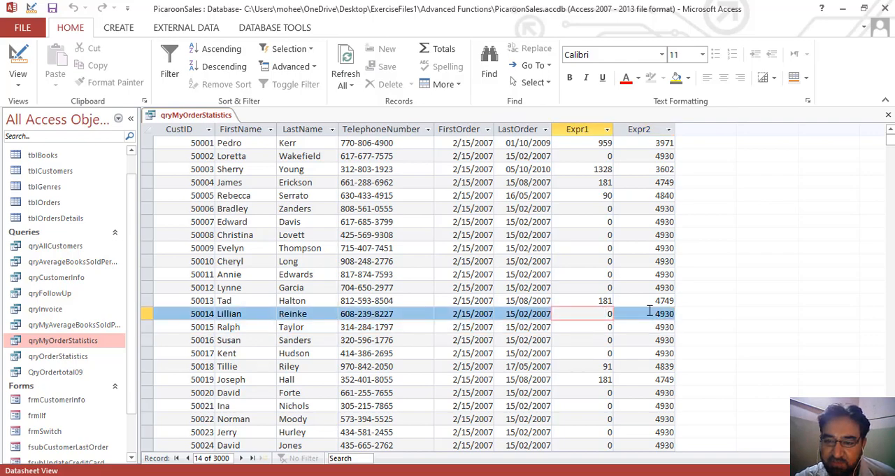